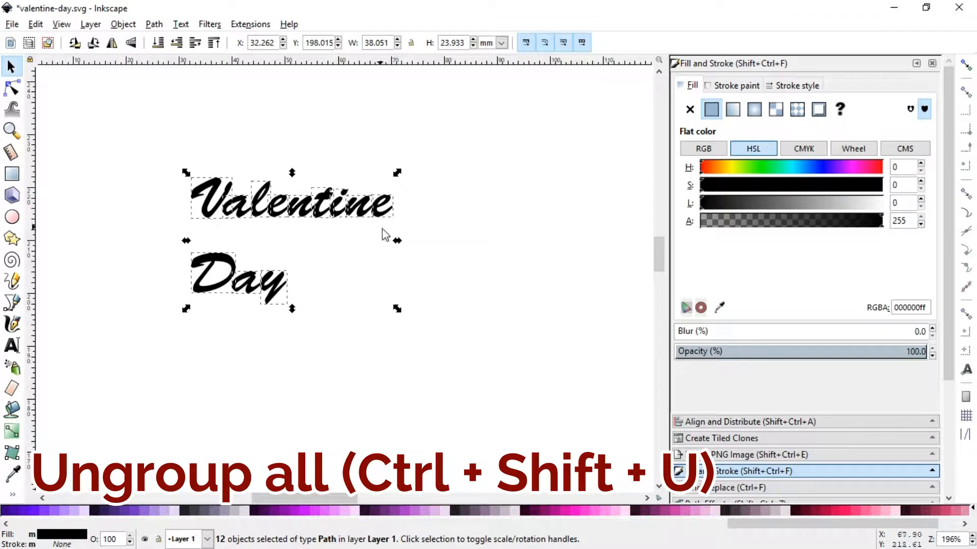
# Select only the letters of "Valentine" and merge them into a single path with Union
pyautogui.click(124, 122)
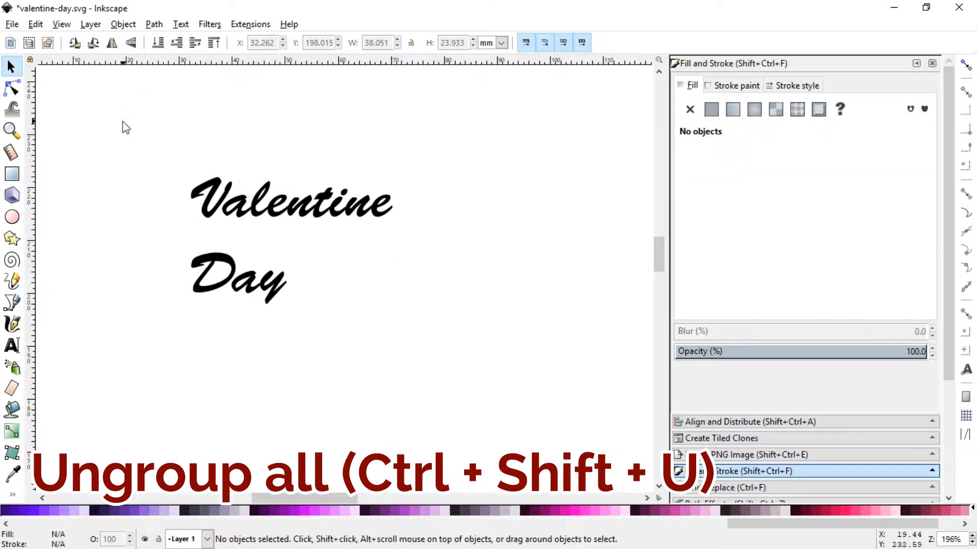
pyautogui.moveTo(125, 121); pyautogui.dragTo(426, 246)
pyautogui.click(154, 24)
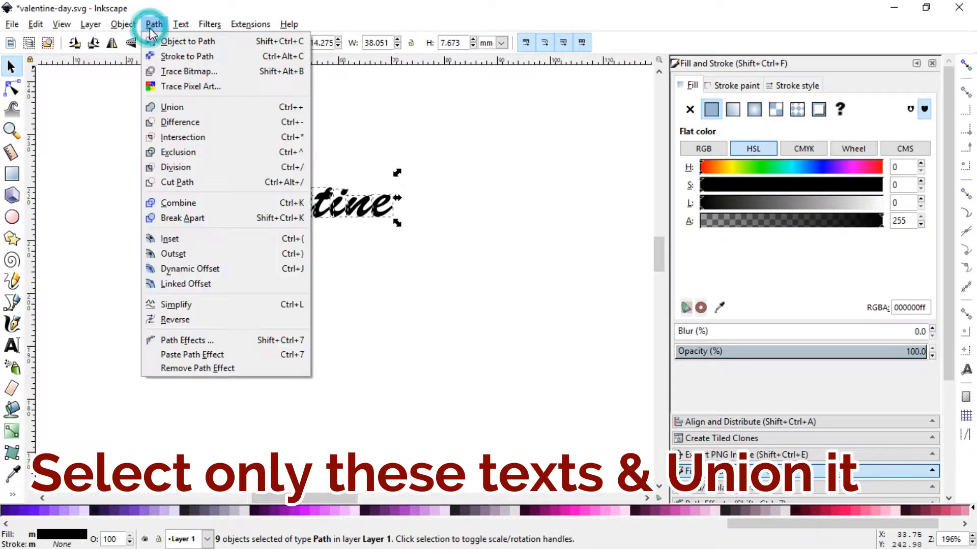
pyautogui.click(164, 104)
# Union the letters of "Day" into one path and move the word up beneath the middle of "Valentine"
pyautogui.moveTo(122, 235); pyautogui.dragTo(342, 339)
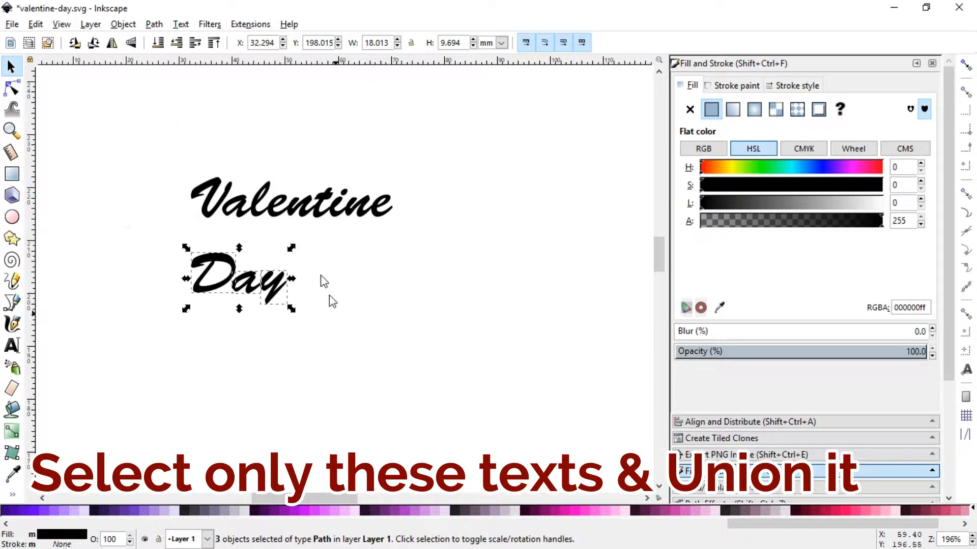
pyautogui.click(153, 24)
pyautogui.click(170, 109)
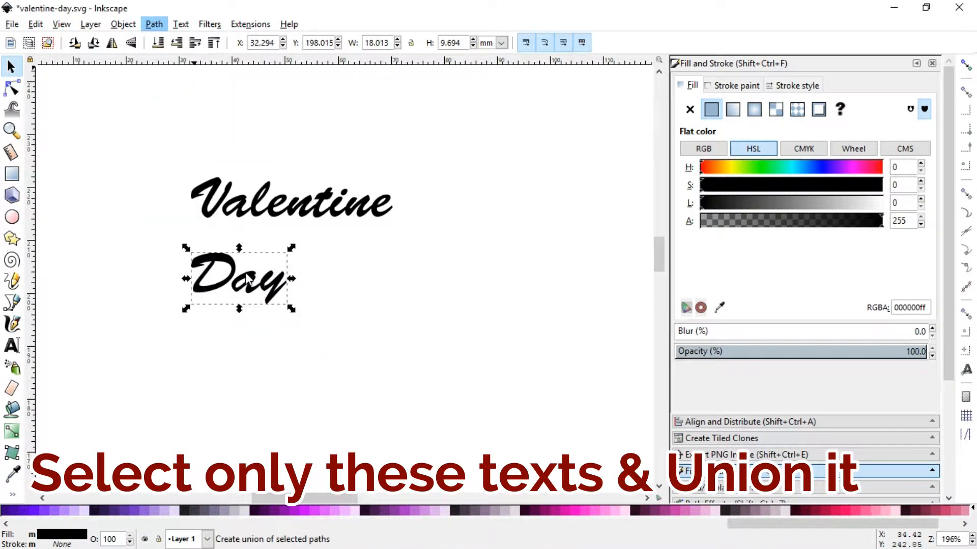
pyautogui.moveTo(246, 273); pyautogui.dragTo(306, 251)
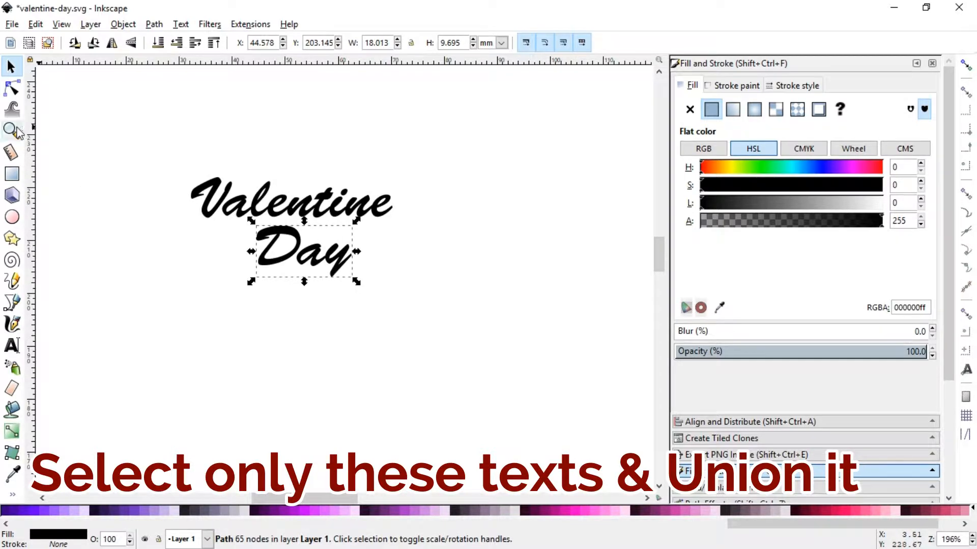
# Delete the two end nodes of the upstroke on the "y" in "Day" to cut that stroke off
pyautogui.click(12, 131)
pyautogui.moveTo(137, 157); pyautogui.dragTo(443, 331)
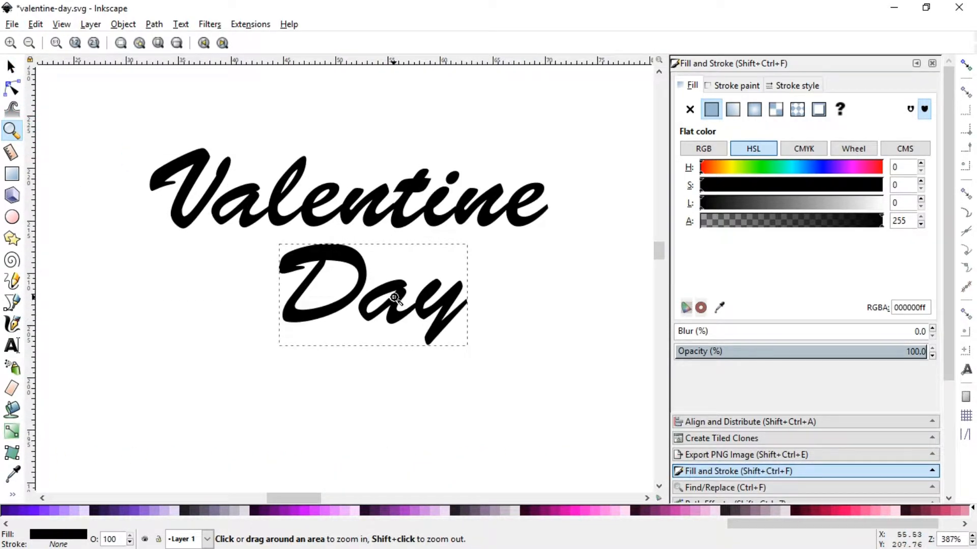
pyautogui.moveTo(468, 371); pyautogui.dragTo(506, 410)
pyautogui.click(12, 88)
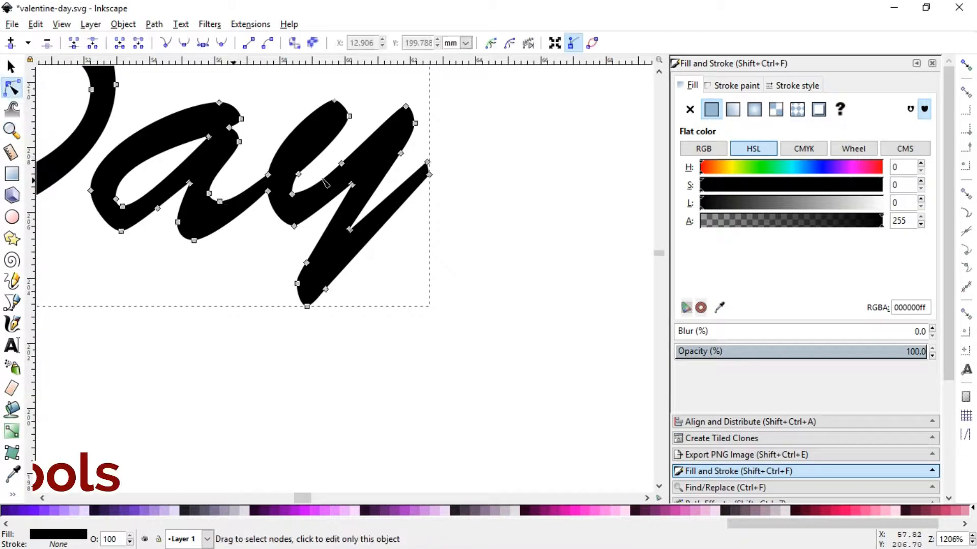
pyautogui.moveTo(403, 133); pyautogui.dragTo(455, 195)
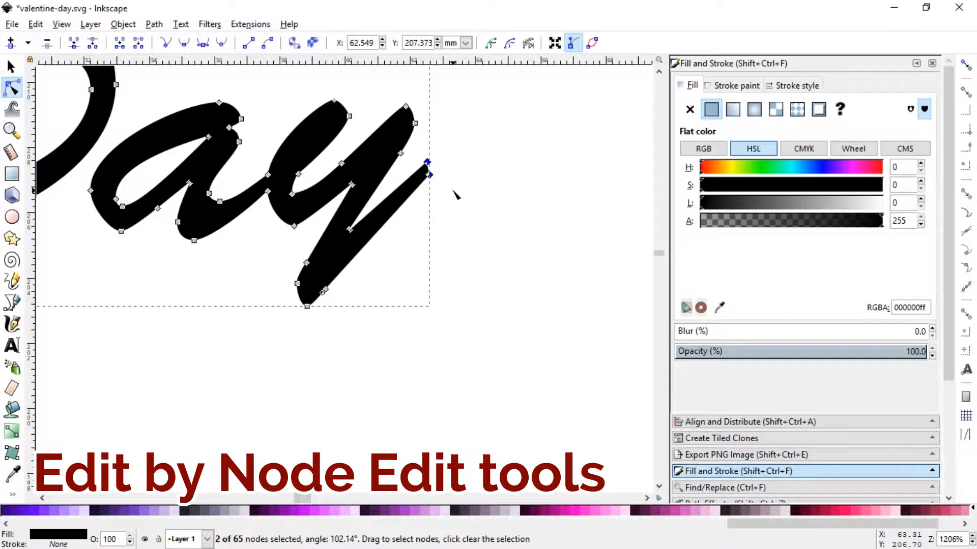
pyautogui.press('Delete')
# Reshape the remaining stub on the "y" stem with its node handles, and delete the two leftover nodes at the bend
pyautogui.moveTo(493, 103); pyautogui.dragTo(394, 214)
pyautogui.moveTo(338, 274); pyautogui.dragTo(331, 282)
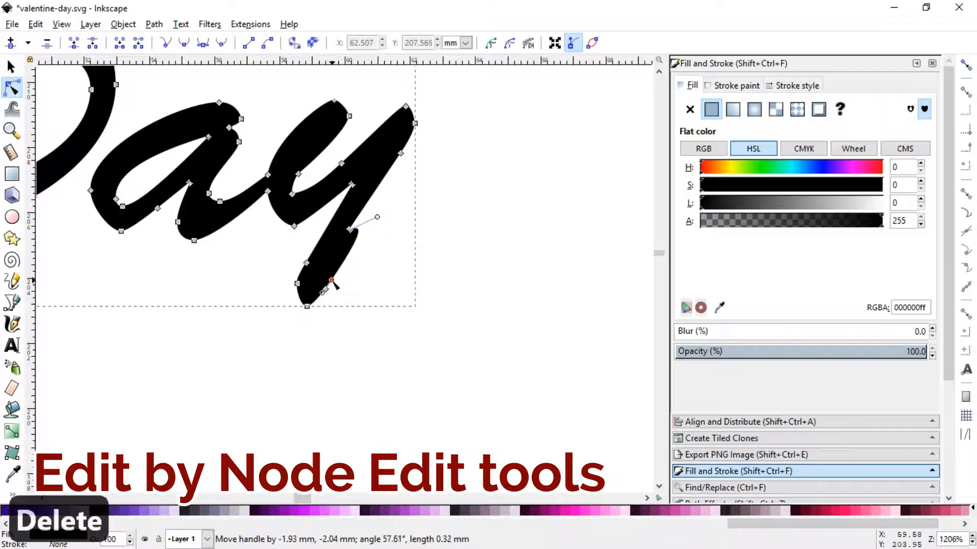
pyautogui.moveTo(377, 218); pyautogui.dragTo(343, 224)
pyautogui.click(378, 249)
pyautogui.click(342, 246)
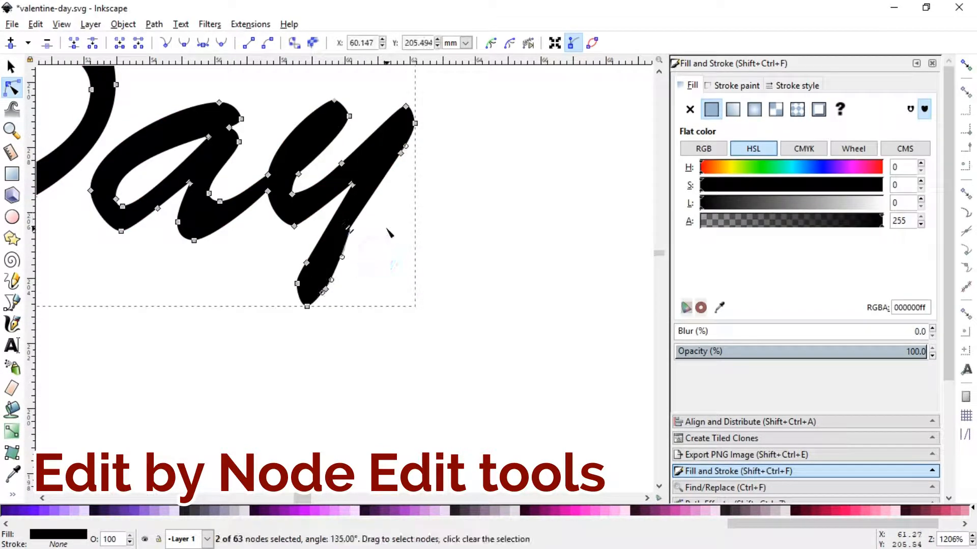
pyautogui.press('Delete')
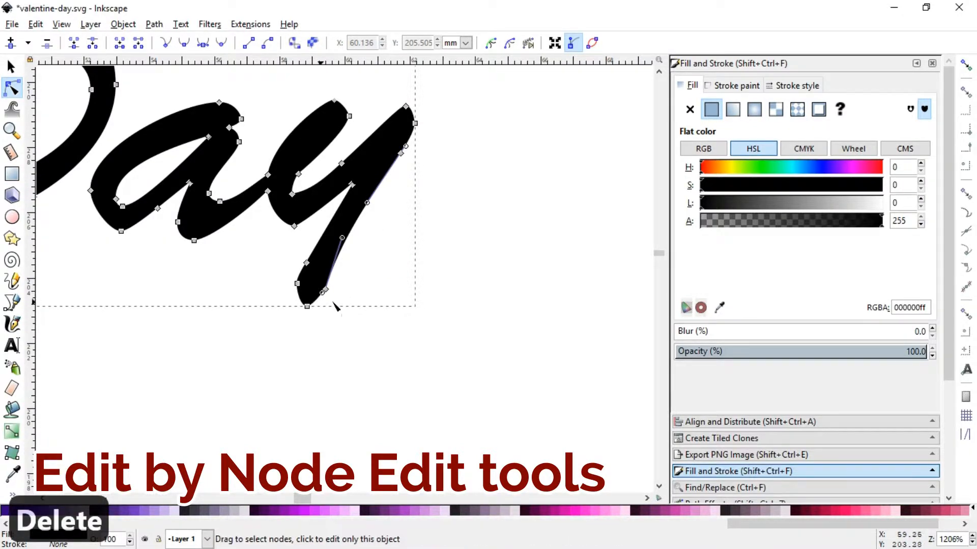
# Straighten the outer edge of the "y" stem by moving its lower corner node inward and adjusting the node's upper handle
pyautogui.click(10, 132)
pyautogui.moveTo(189, 194); pyautogui.dragTo(364, 347)
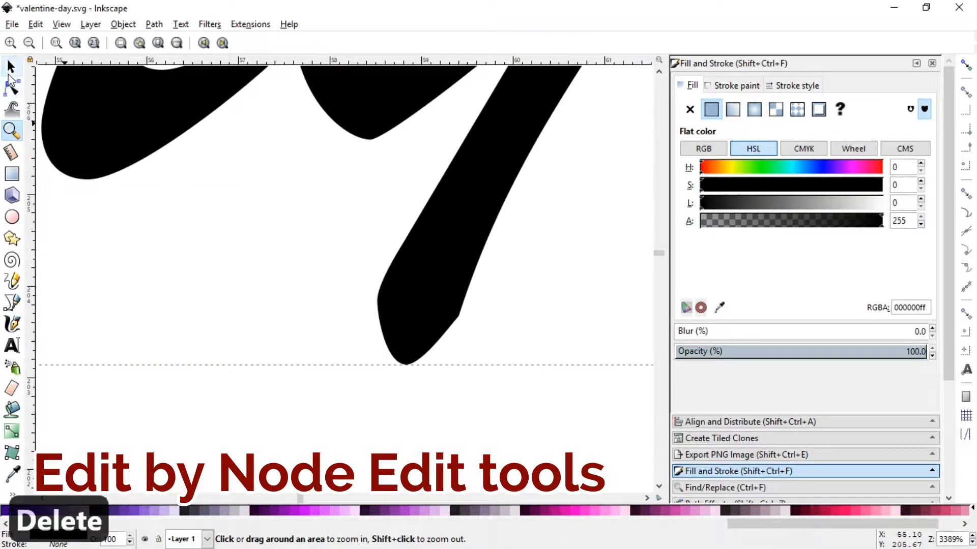
pyautogui.click(11, 66)
pyautogui.click(12, 88)
pyautogui.click(458, 317)
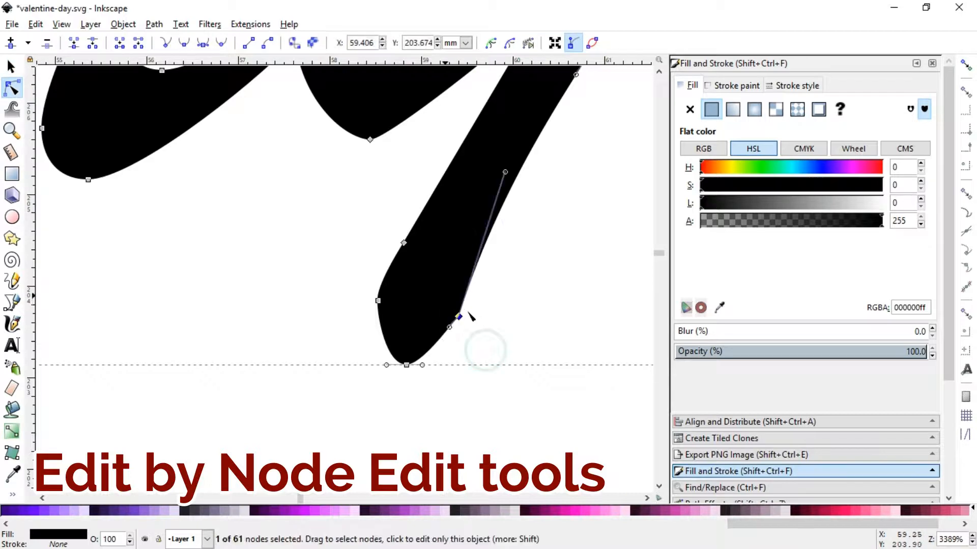
pyautogui.moveTo(458, 316); pyautogui.dragTo(446, 309)
pyautogui.moveTo(492, 165); pyautogui.dragTo(513, 195)
# Add a node near the lower tip of the "y" and pull it out to the left into a pointed tail
pyautogui.doubleClick(386, 328)
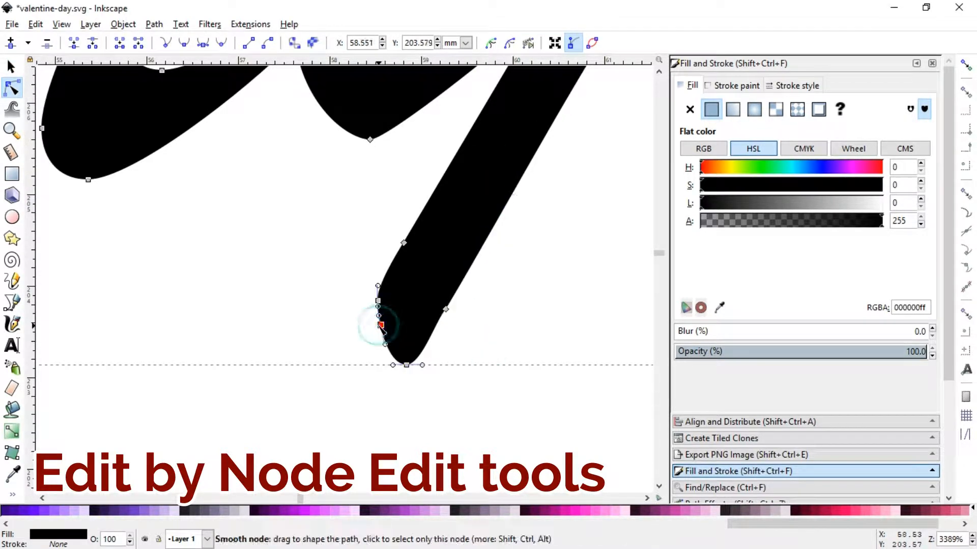
pyautogui.moveTo(386, 328); pyautogui.dragTo(215, 390)
pyautogui.click(16, 67)
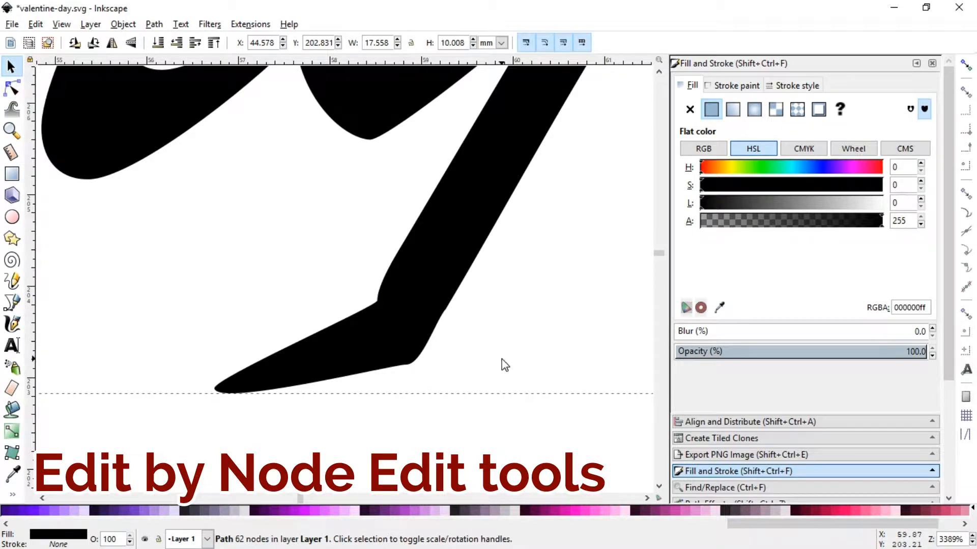
# Draw a three-segment zigzag line below "Day" with the Pencil tool, starting at the bend in the tail of the "y"
pyautogui.press('-')
pyautogui.press('-')
pyautogui.press('-')
pyautogui.press('-')
pyautogui.press('-')
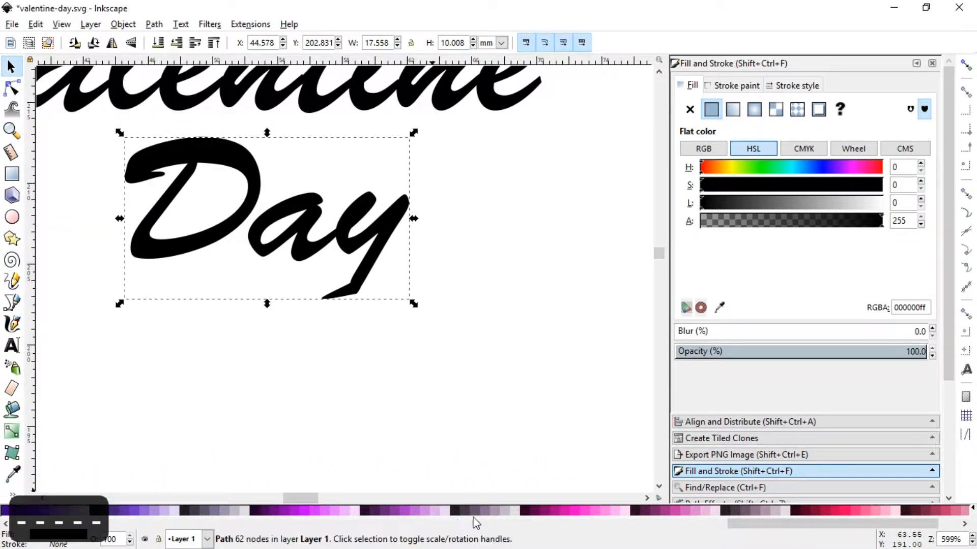
pyautogui.moveTo(309, 499); pyautogui.dragTo(302, 499)
pyautogui.click(21, 281)
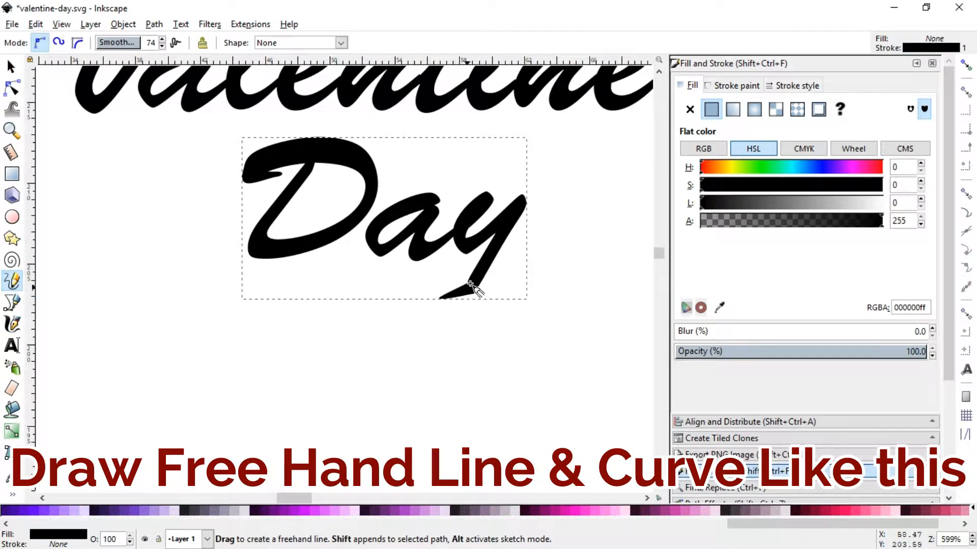
pyautogui.moveTo(471, 283)
pyautogui.mouseDown()
pyautogui.moveTo(284, 364)
pyautogui.moveTo(311, 353)
pyautogui.moveTo(304, 364)
pyautogui.moveTo(195, 379)
pyautogui.mouseUp()
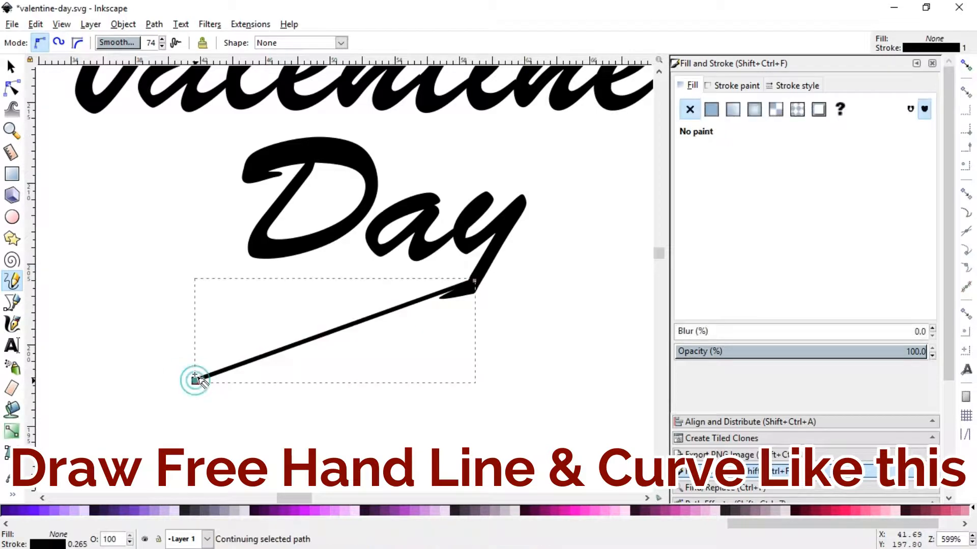
pyautogui.moveTo(186, 290)
pyautogui.mouseDown()
pyautogui.moveTo(437, 358)
pyautogui.moveTo(455, 380)
pyautogui.mouseUp()
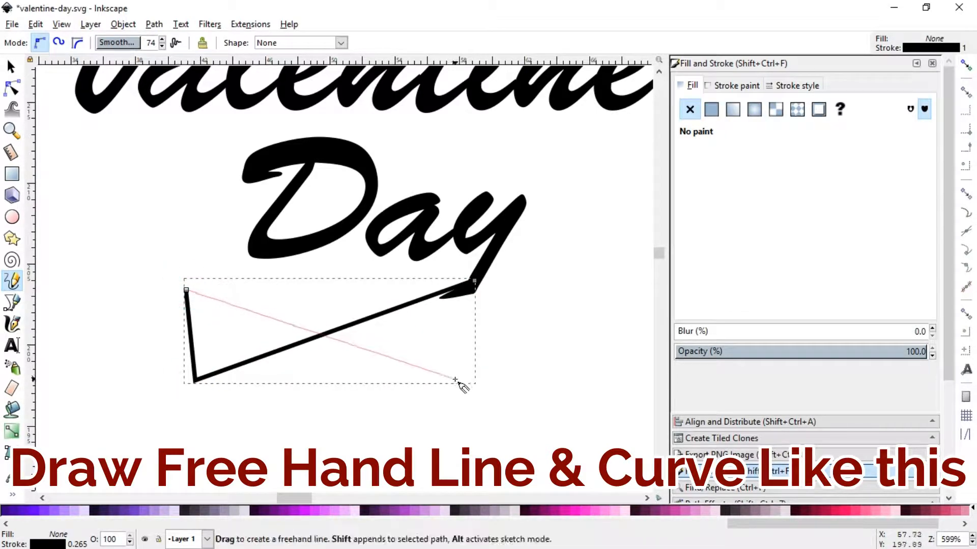
# Make the zigzag line's two left corner nodes smooth and shorten their handles to form a rounded loop
pyautogui.click(12, 89)
pyautogui.moveTo(141, 239); pyautogui.dragTo(211, 323)
pyautogui.click(201, 44)
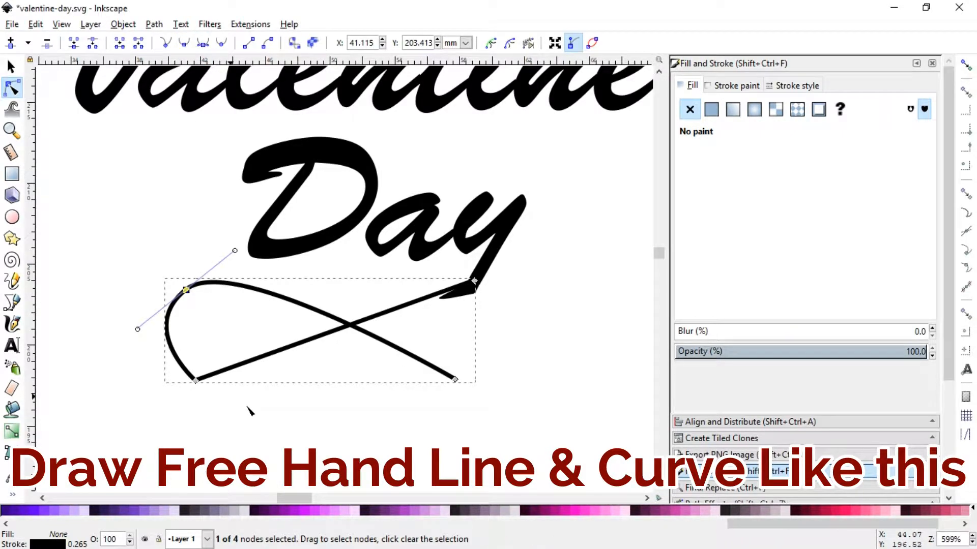
pyautogui.click(195, 379)
pyautogui.click(203, 44)
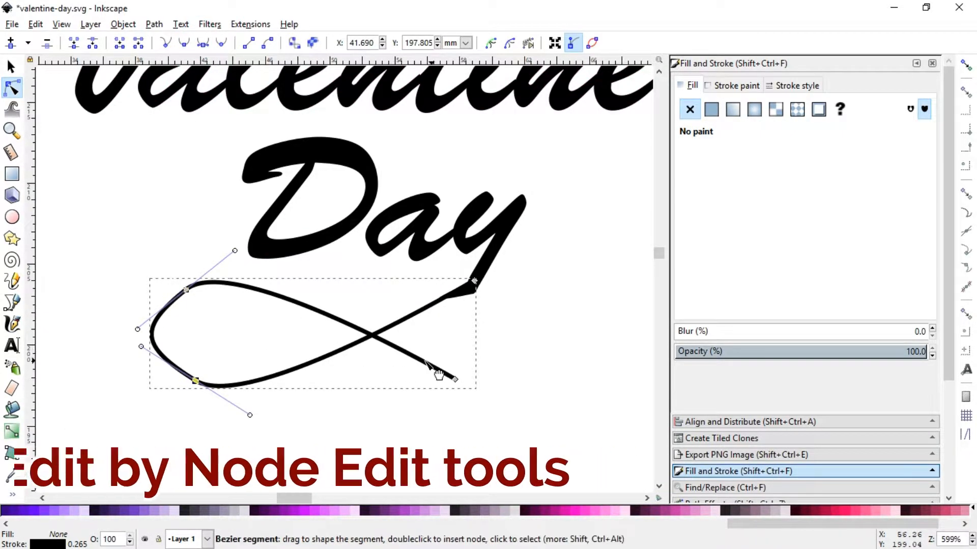
pyautogui.moveTo(141, 347); pyautogui.dragTo(160, 363)
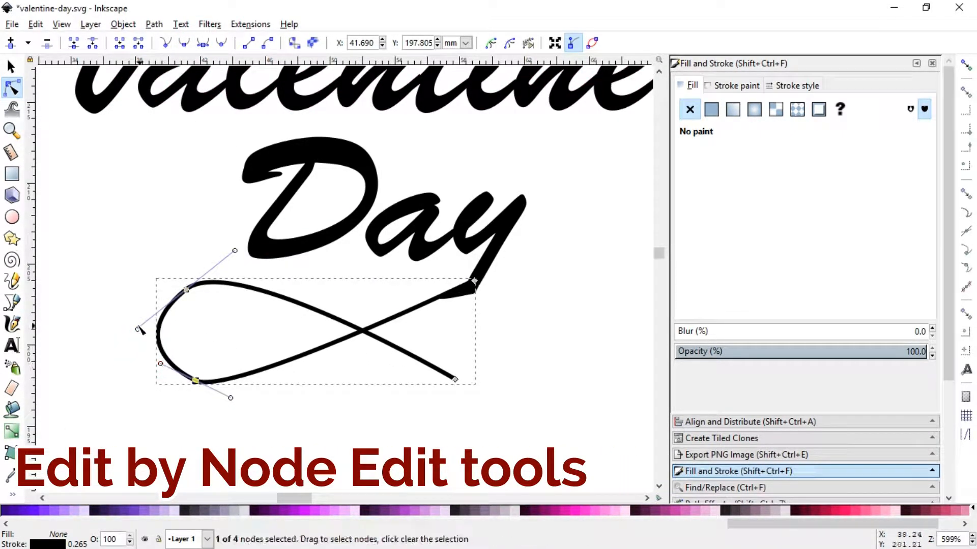
pyautogui.moveTo(138, 329); pyautogui.dragTo(149, 319)
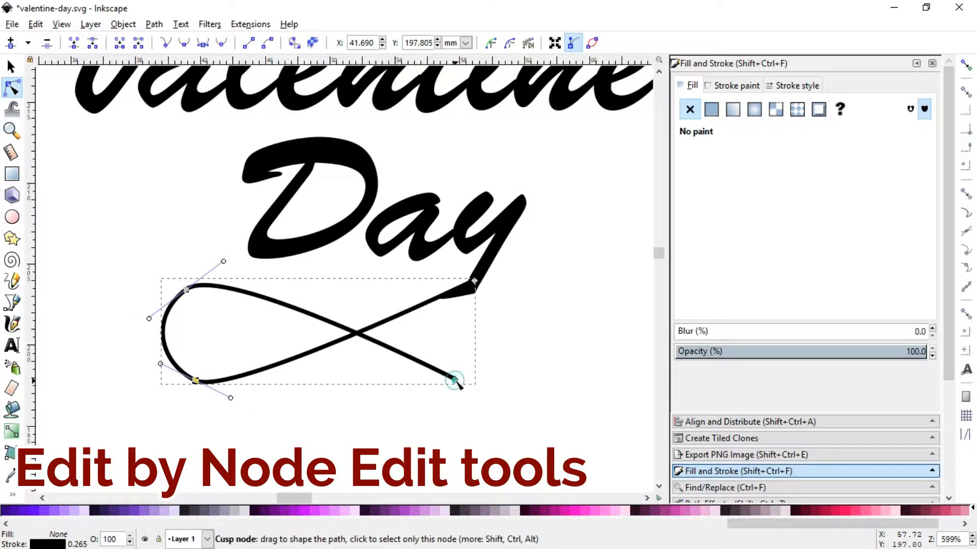
# Move the flourish's end node slightly right, and bend its final segment through an added node pulled downward
pyautogui.moveTo(455, 379); pyautogui.dragTo(469, 381)
pyautogui.doubleClick(321, 317)
pyautogui.moveTo(321, 317); pyautogui.dragTo(335, 351)
pyautogui.moveTo(202, 278); pyautogui.dragTo(226, 262)
pyautogui.click(367, 430)
# Widen the flourish's left loop by extending the lower-left node's handles and moving the upper-left node slightly up and left
pyautogui.press('-')
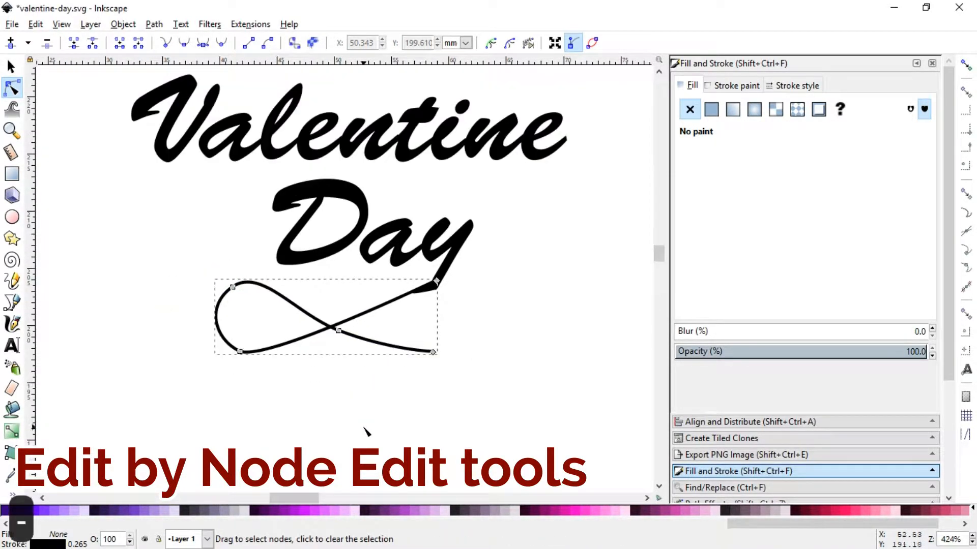
pyautogui.click(10, 131)
pyautogui.moveTo(87, 200); pyautogui.dragTo(497, 398)
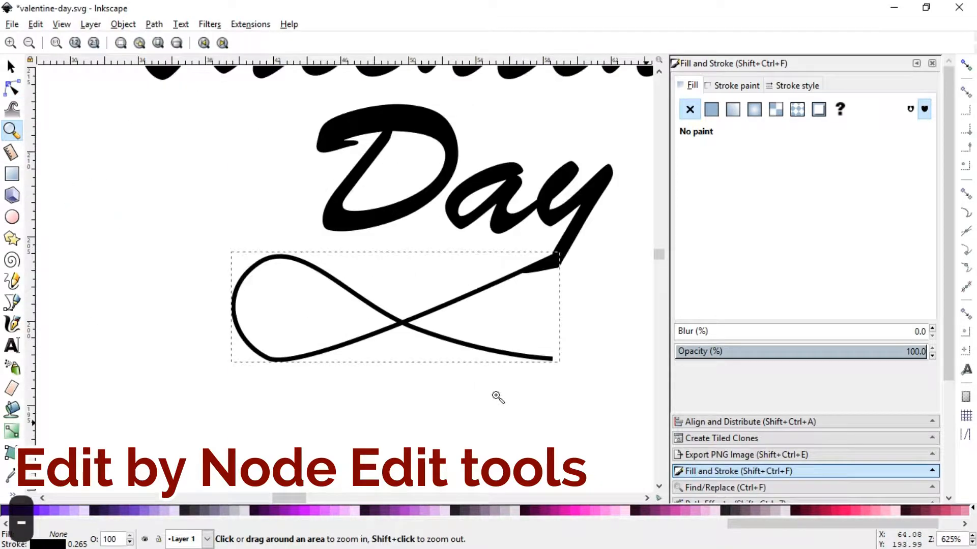
pyautogui.click(12, 88)
pyautogui.moveTo(258, 349); pyautogui.dragTo(324, 381)
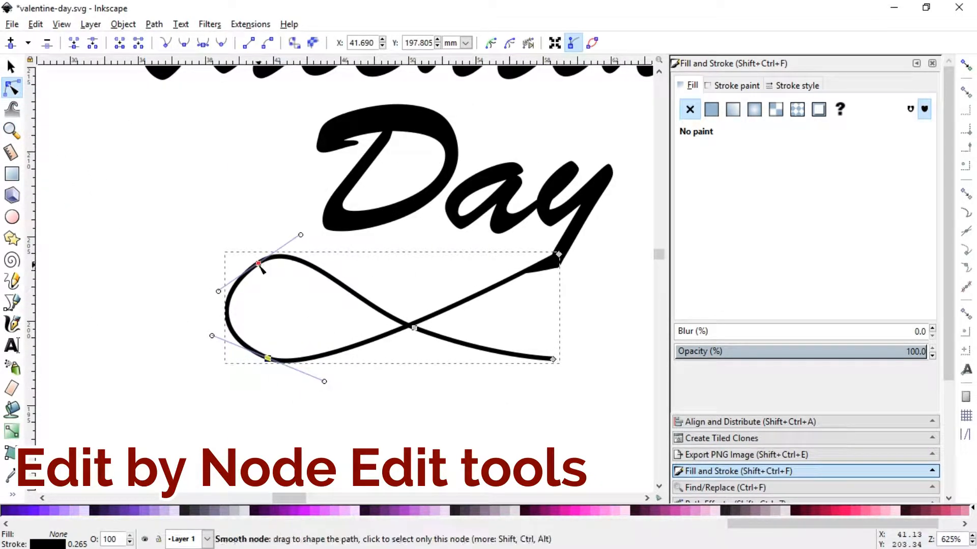
pyautogui.moveTo(258, 262); pyautogui.dragTo(253, 251)
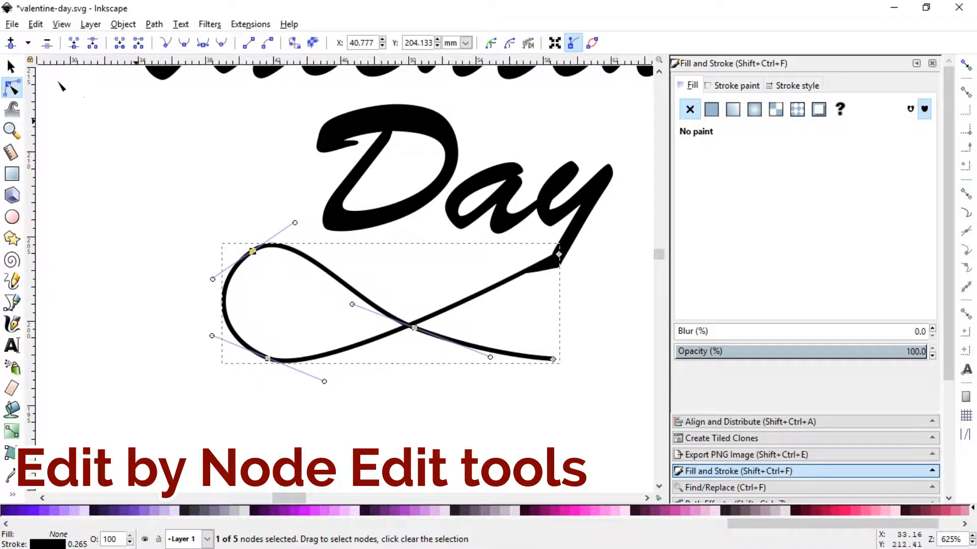
pyautogui.press('s')
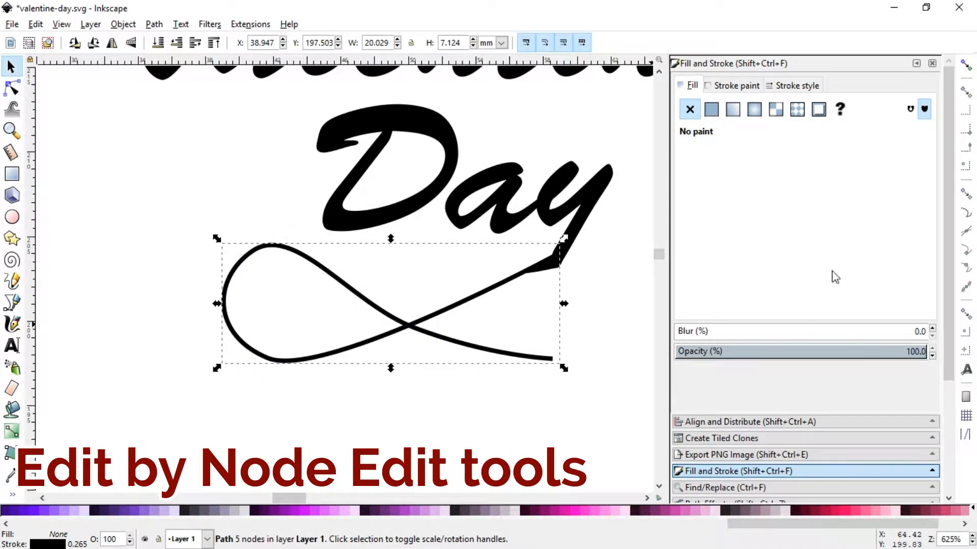
# Try a stroke width of 3 mm on the flourish line, and undo it
pyautogui.click(737, 85)
pyautogui.click(785, 88)
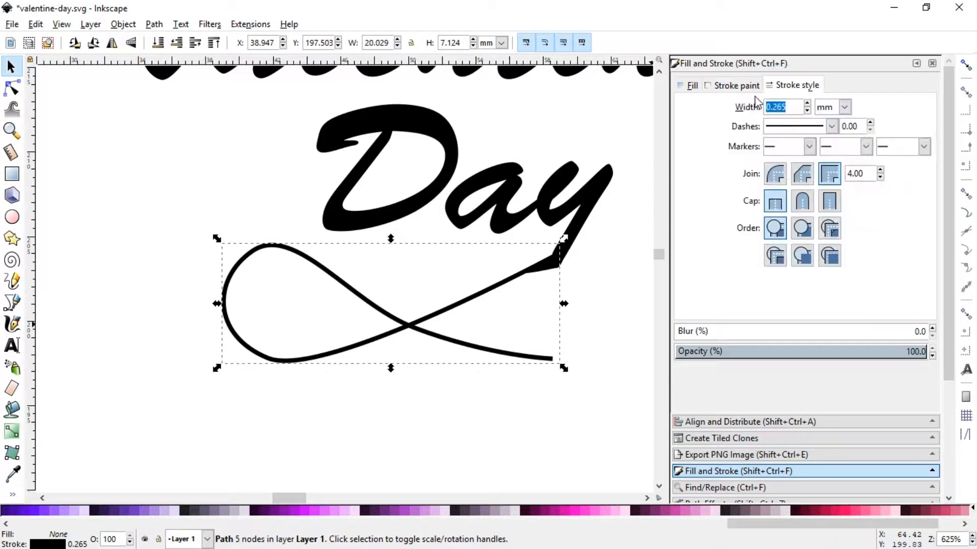
pyautogui.write('3')
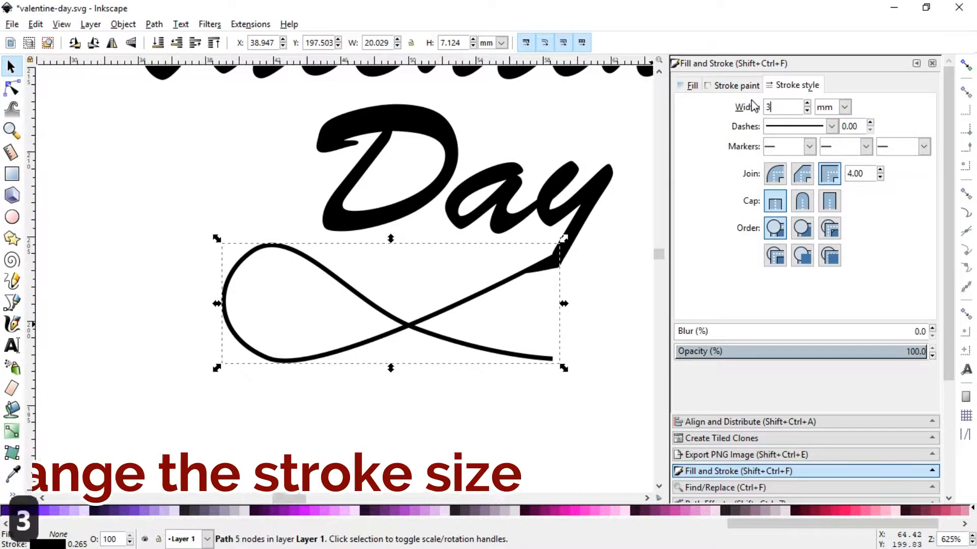
pyautogui.press('Return')
pyautogui.hotkey('ctrl', 'z')
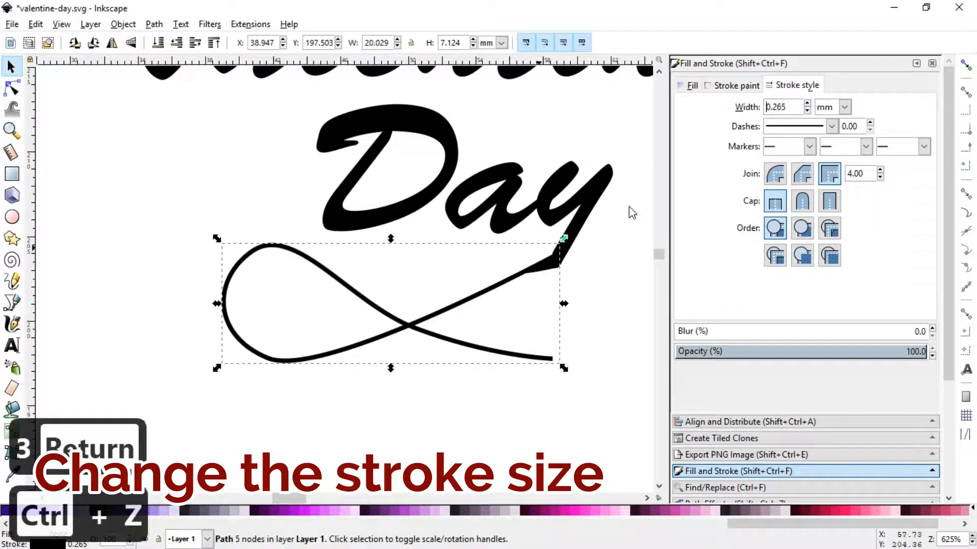
# Set the flourish's stroke width to 1 mm and try converting the line with Object to Path
pyautogui.doubleClick(795, 103)
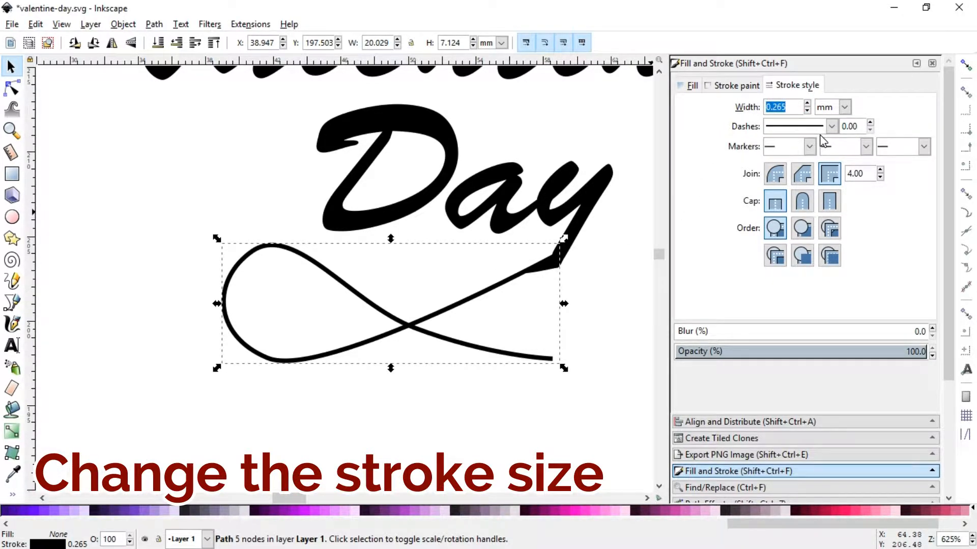
pyautogui.write('1')
pyautogui.press('Return')
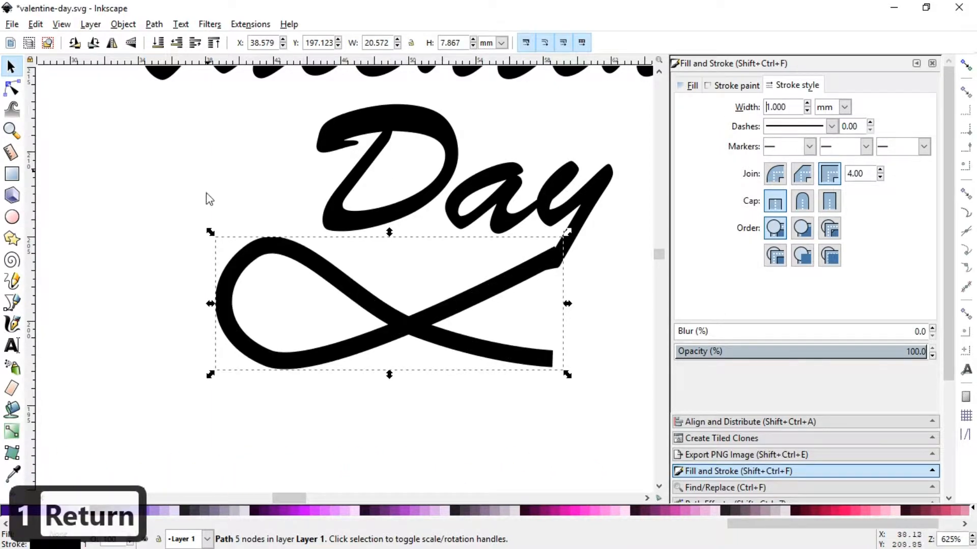
pyautogui.click(153, 24)
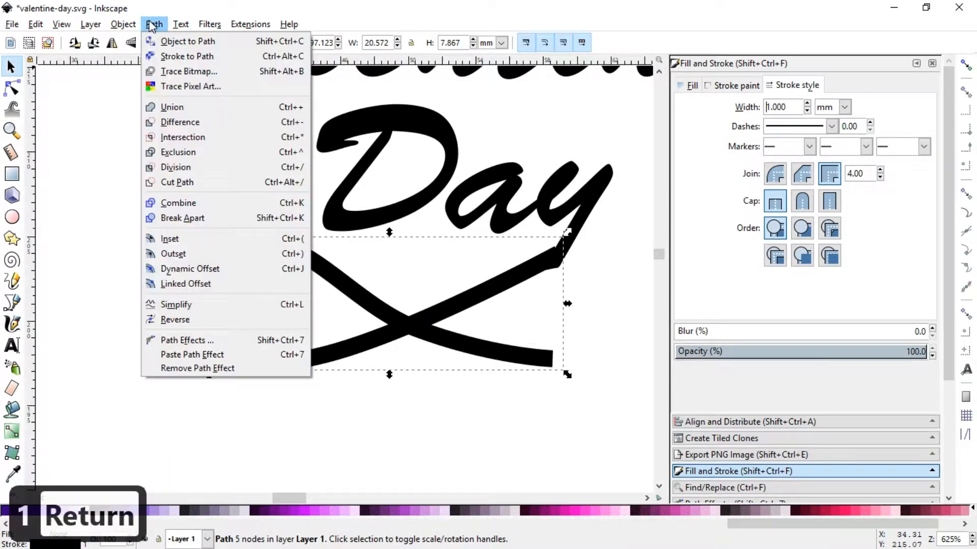
pyautogui.click(224, 43)
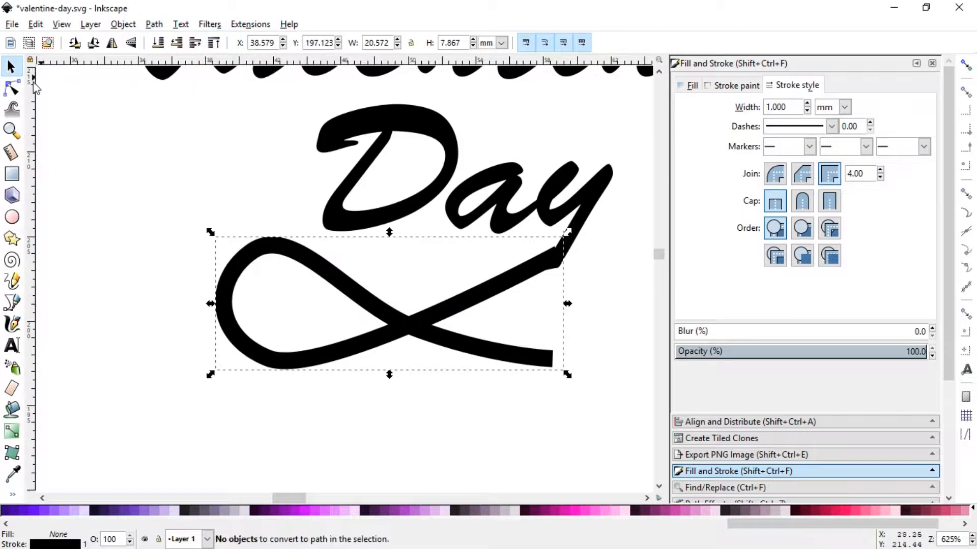
# Bend the flourish's segment beside the "y" downward into a smoother curve, and convert the line with Stroke to Path
pyautogui.click(13, 88)
pyautogui.click(557, 255)
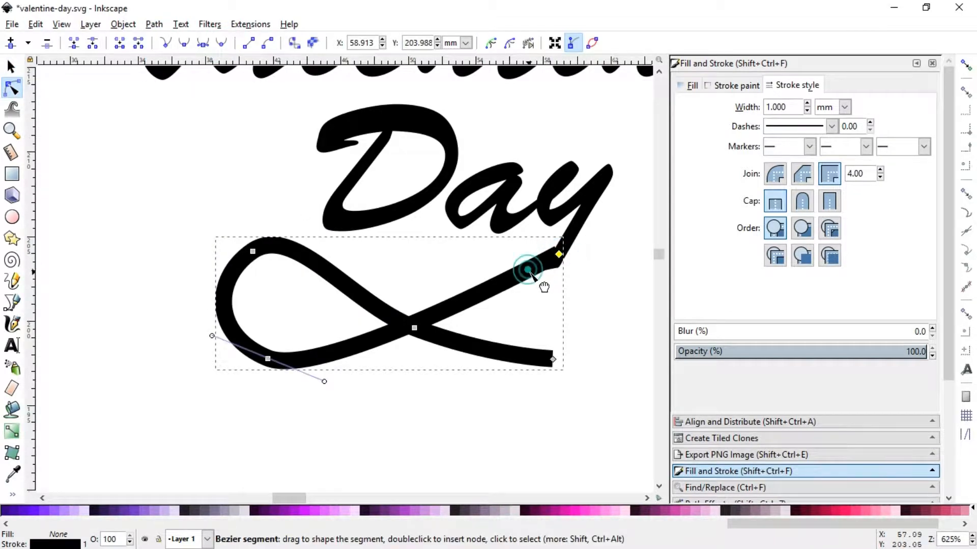
pyautogui.moveTo(532, 276); pyautogui.dragTo(513, 290)
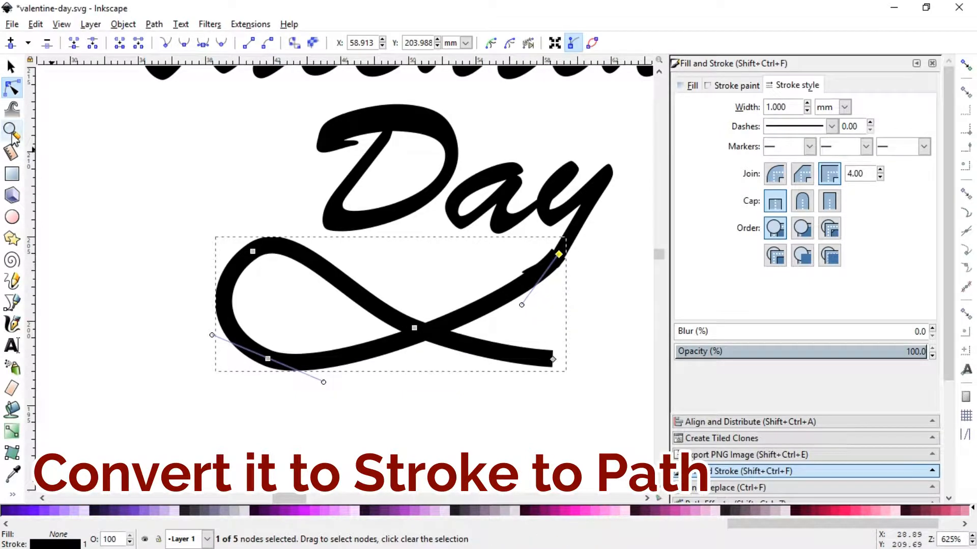
pyautogui.click(154, 24)
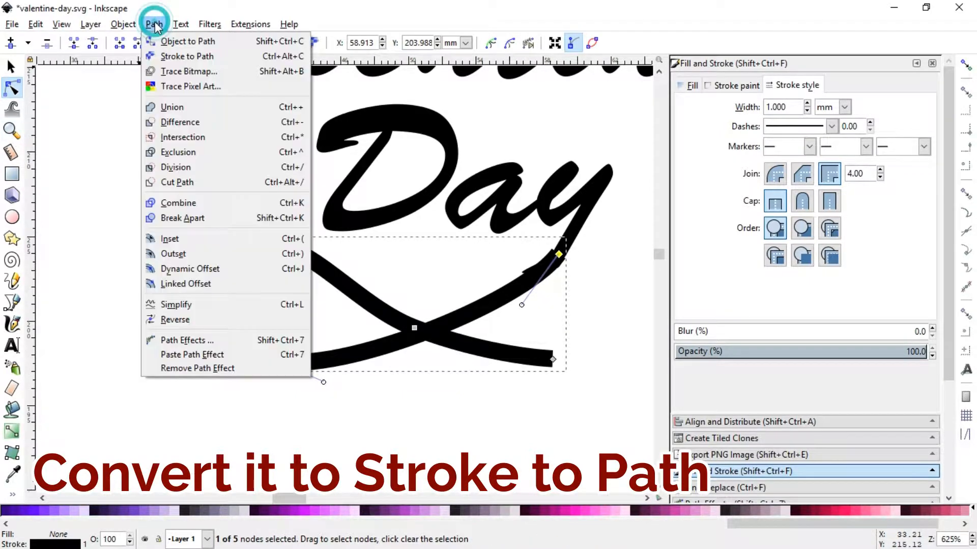
pyautogui.click(200, 57)
# Unite the word "Day" and the flourish into a single path with Union
pyautogui.click(11, 130)
pyautogui.moveTo(451, 211); pyautogui.dragTo(604, 362)
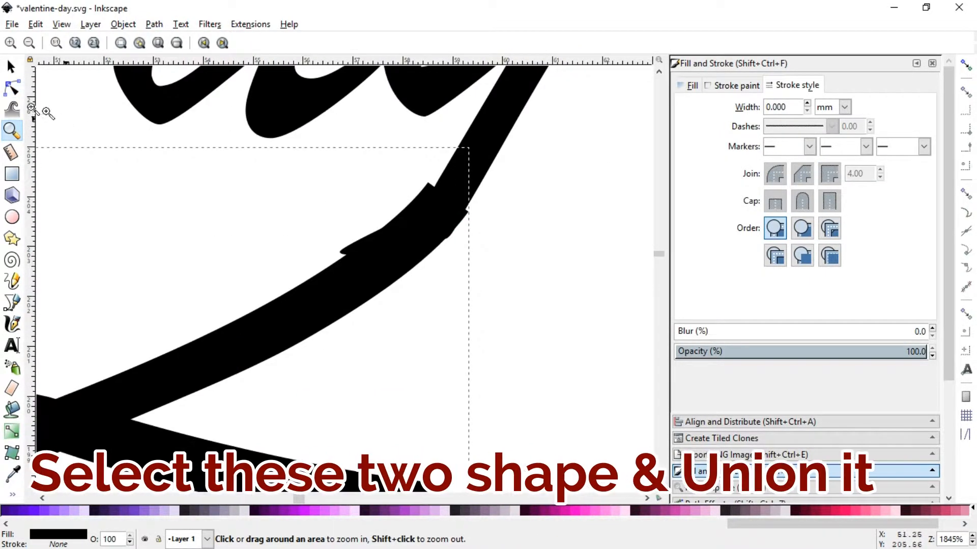
pyautogui.click(11, 88)
pyautogui.click(468, 182)
pyautogui.click(12, 70)
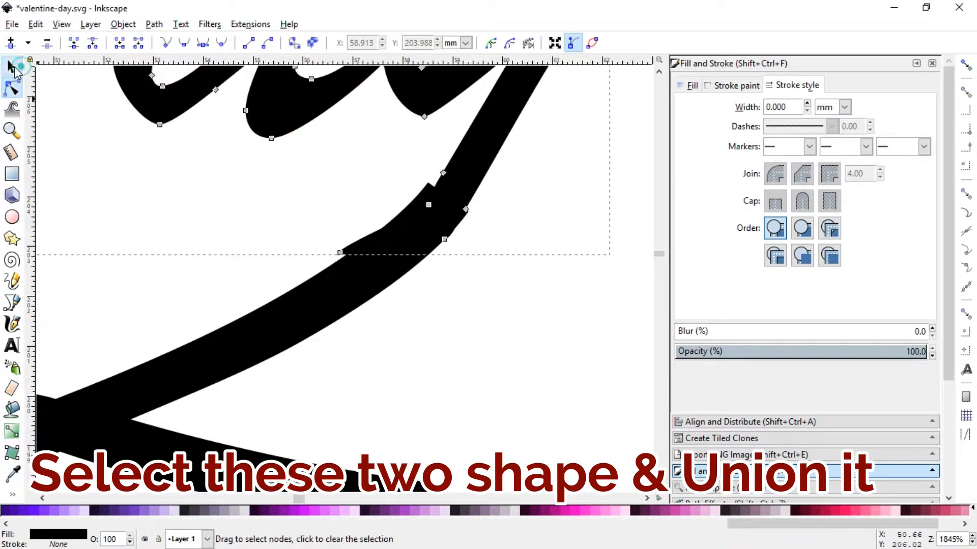
pyautogui.keyDown('shift'); pyautogui.click(258, 331); pyautogui.keyUp('shift')
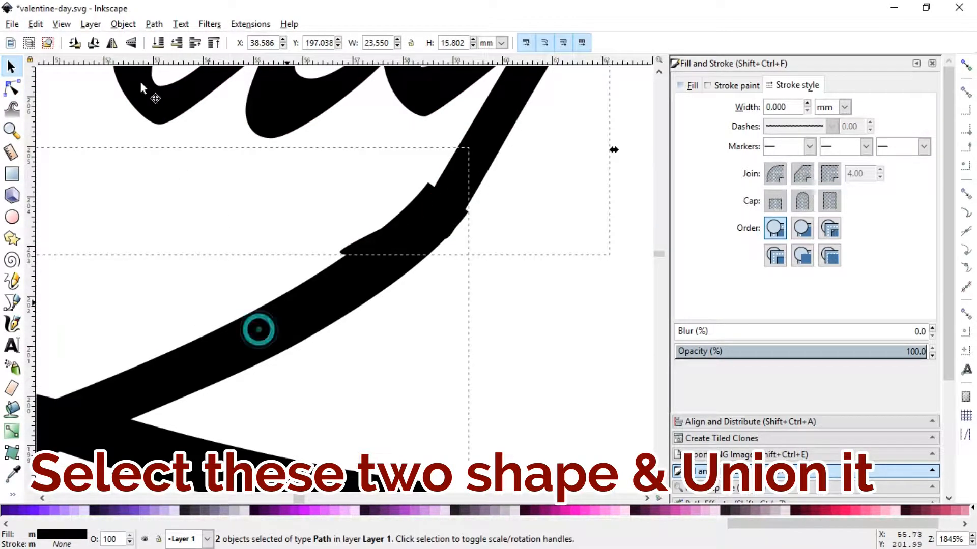
pyautogui.click(154, 24)
pyautogui.click(163, 104)
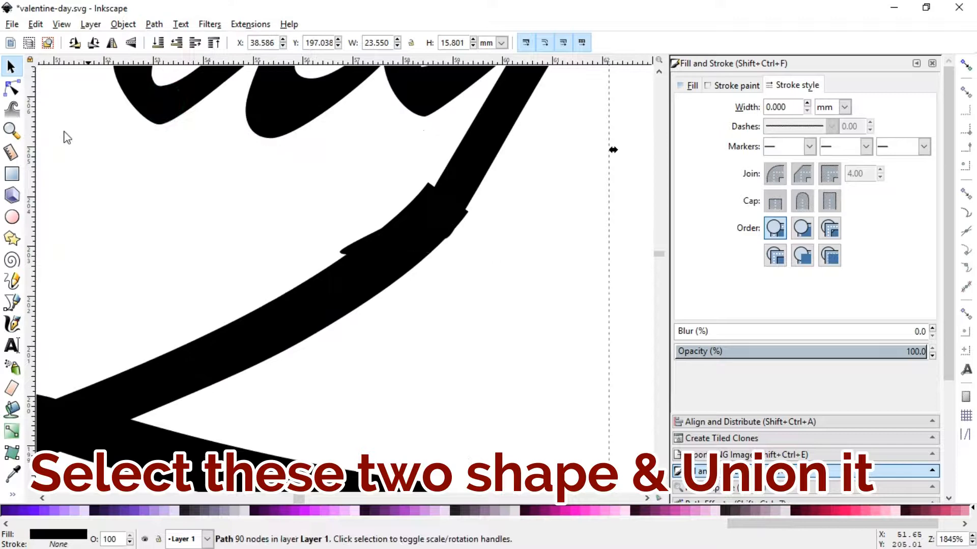
# Delete the surplus nodes on both edges of the joint between the "y" tail and the flourish to smooth it
pyautogui.click(13, 88)
pyautogui.moveTo(381, 152); pyautogui.dragTo(455, 200)
pyautogui.press('Delete')
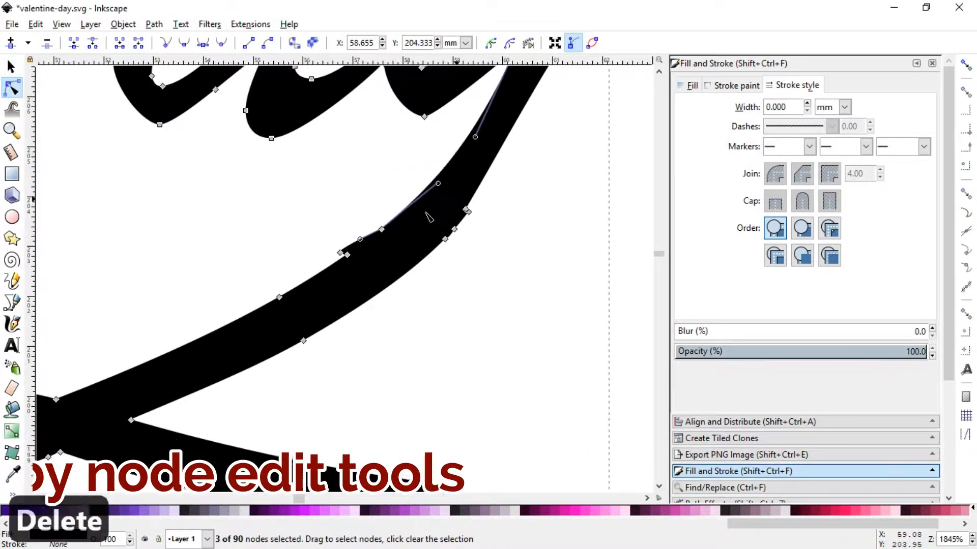
pyautogui.moveTo(314, 213); pyautogui.dragTo(390, 269)
pyautogui.press('Delete')
pyautogui.moveTo(479, 285); pyautogui.dragTo(437, 196)
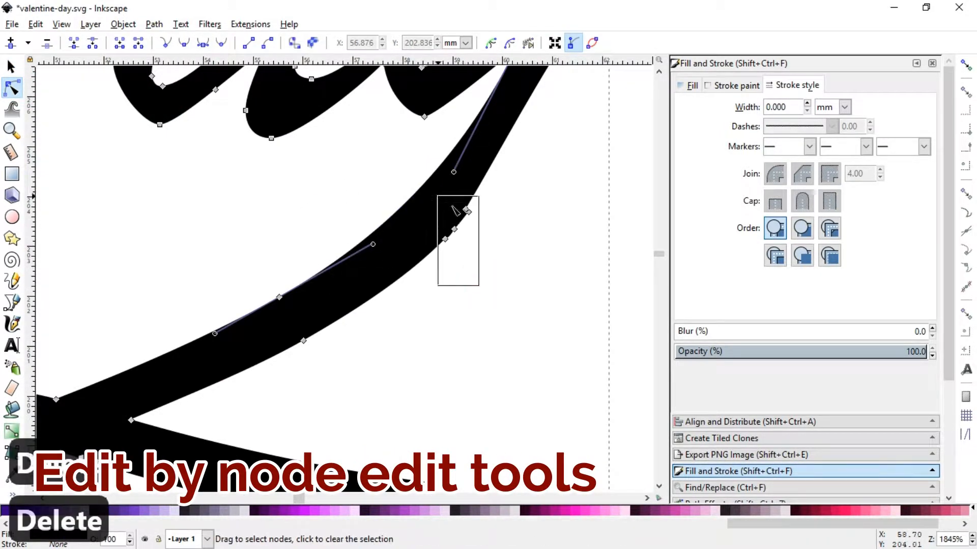
pyautogui.press('Delete')
pyautogui.press('-')
pyautogui.press('-')
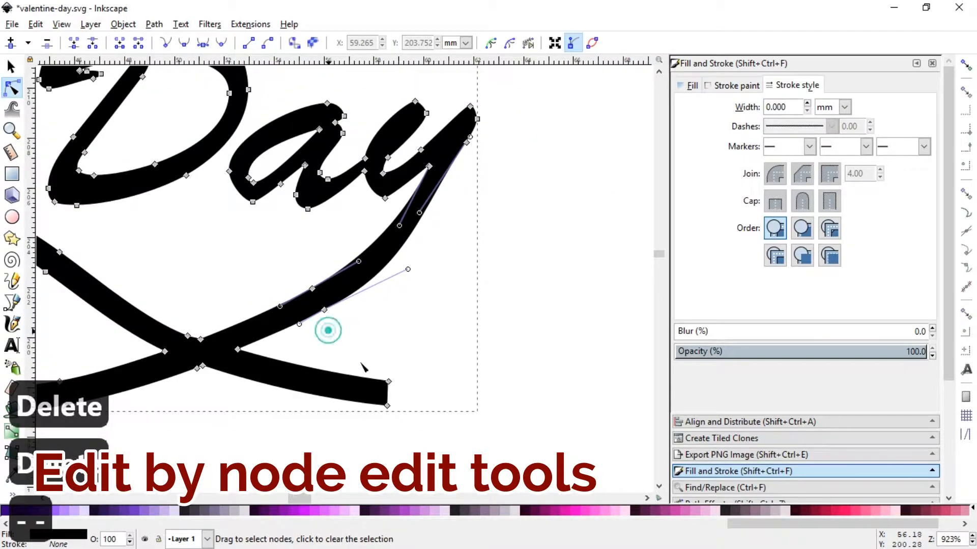
pyautogui.click(328, 331)
pyautogui.press('-')
pyautogui.press('-')
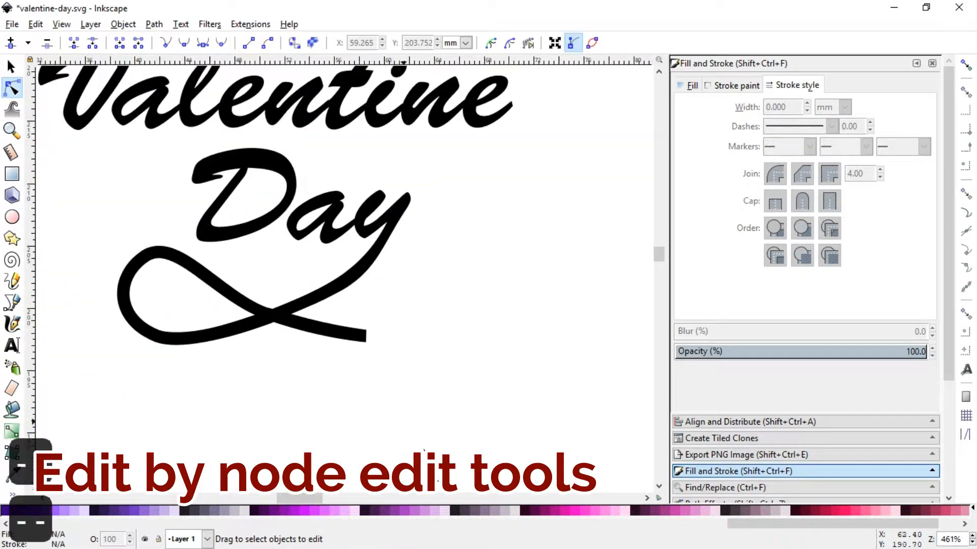
# Refine the outer curve of the "y" tail by slightly adjusting its lower-edge node and the handle beneath the "y"
pyautogui.hscroll(-6, 29, 145)
pyautogui.moveTo(212, 170); pyautogui.dragTo(584, 379)
pyautogui.click(12, 88)
pyautogui.click(547, 282)
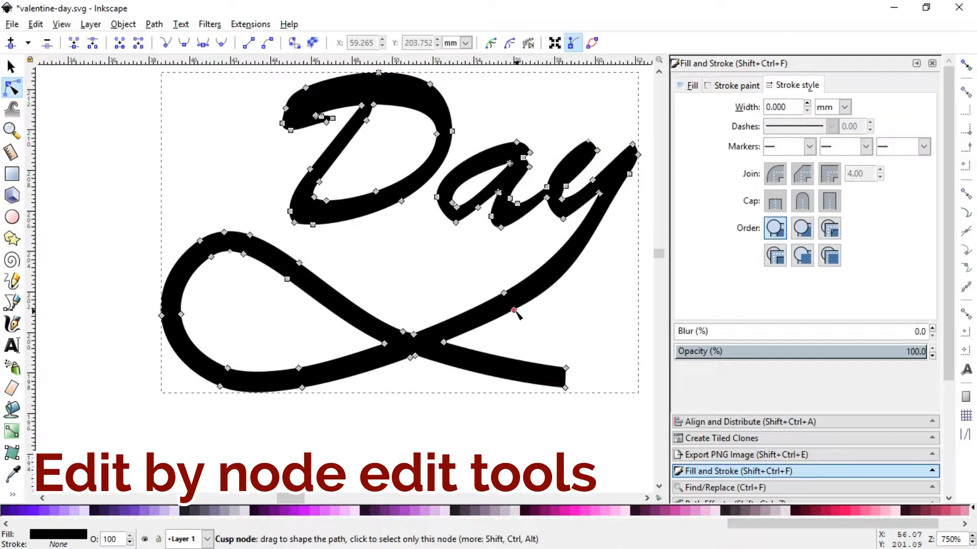
pyautogui.click(511, 309)
pyautogui.click(596, 232)
pyautogui.moveTo(596, 232); pyautogui.dragTo(599, 232)
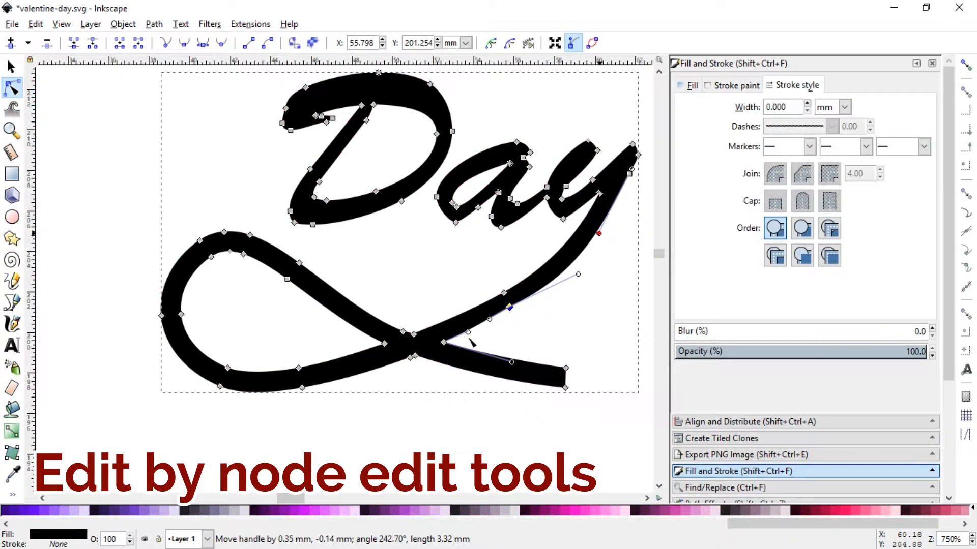
# Thicken the flourish's left loop by moving its outer left and upper-left nodes outward, and make the lower-left outer node smooth
pyautogui.click(199, 240)
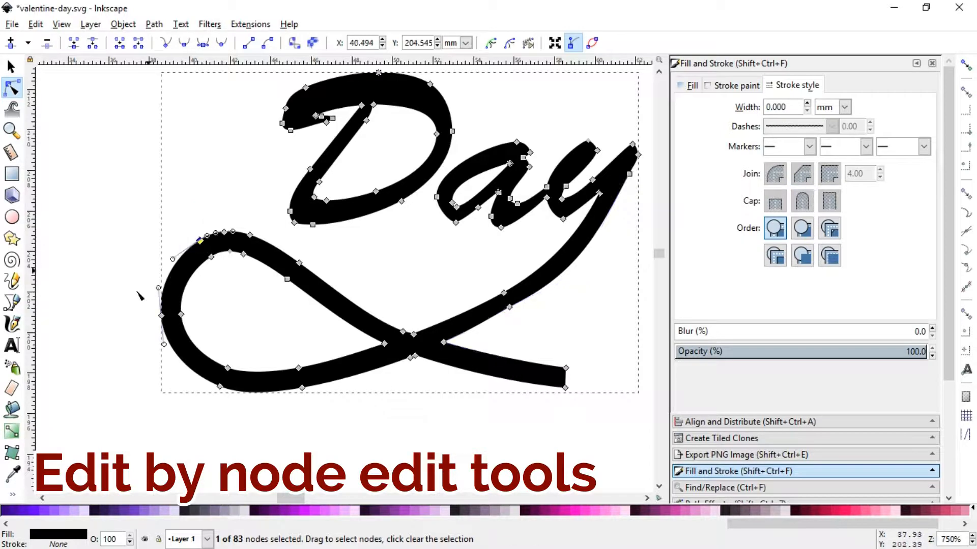
pyautogui.moveTo(132, 302); pyautogui.dragTo(150, 315)
pyautogui.moveTo(183, 372); pyautogui.dragTo(177, 382)
pyautogui.click(215, 387)
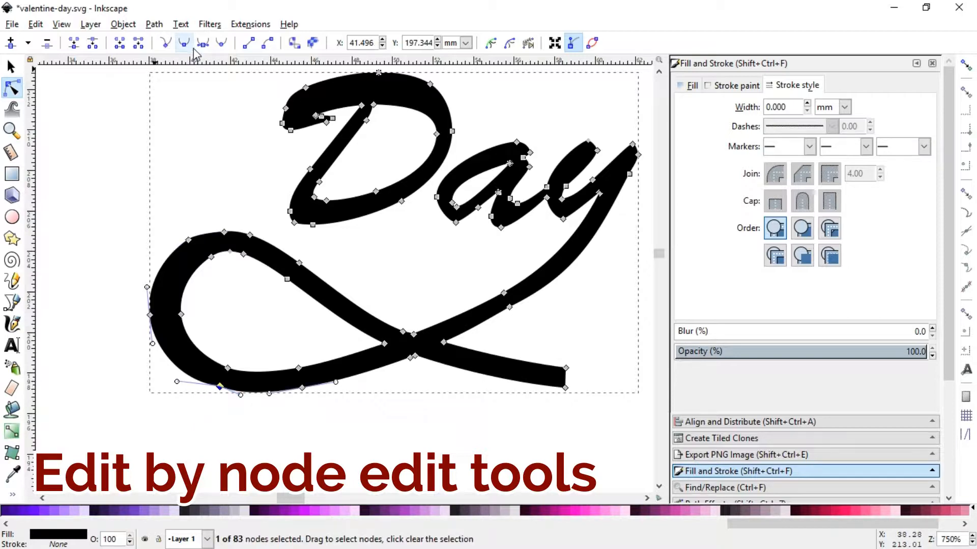
pyautogui.click(185, 44)
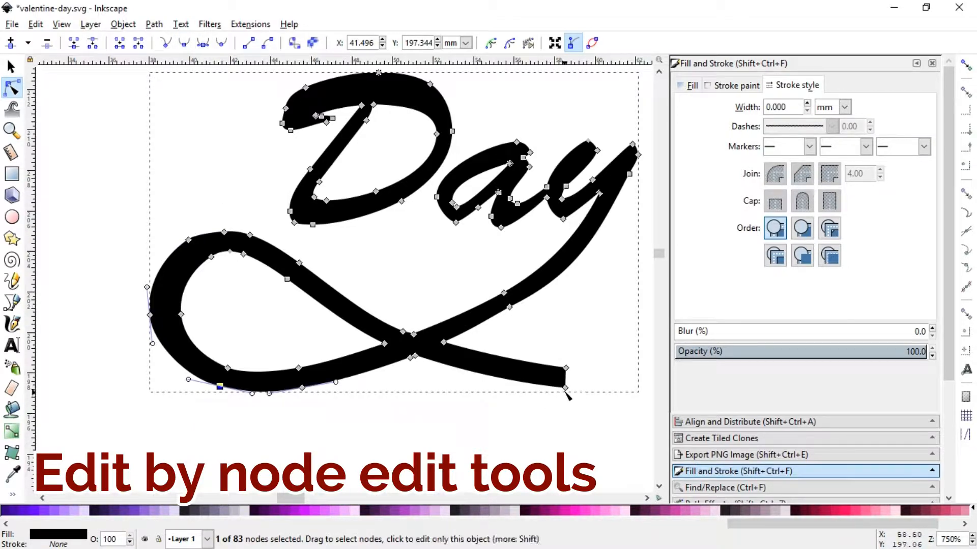
# Widen the flourish's tail end by moving its lower corner node slightly down and right
pyautogui.moveTo(565, 388); pyautogui.dragTo(570, 400)
pyautogui.click(21, 66)
pyautogui.click(157, 169)
pyautogui.click(190, 254)
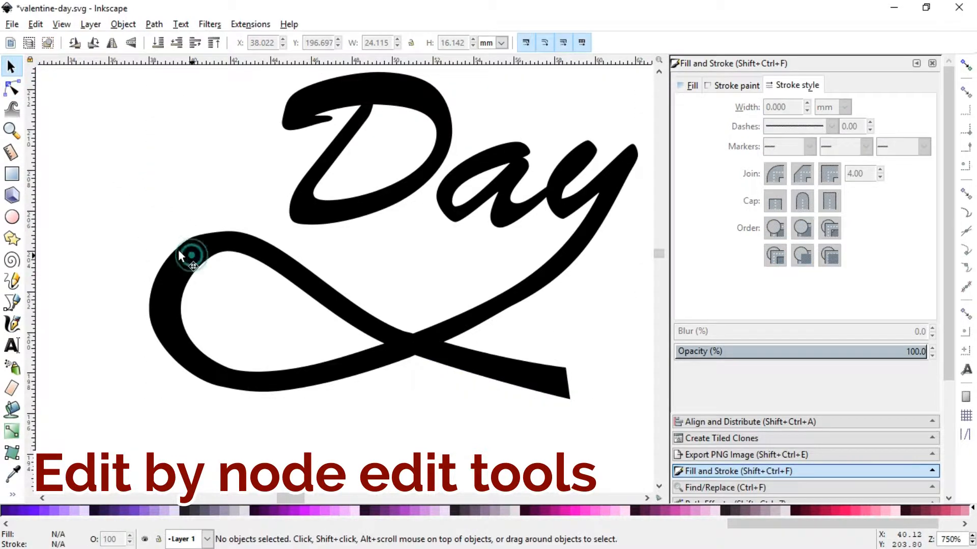
# Make the upper-left outer node of the flourish's loop symmetric
pyautogui.click(15, 89)
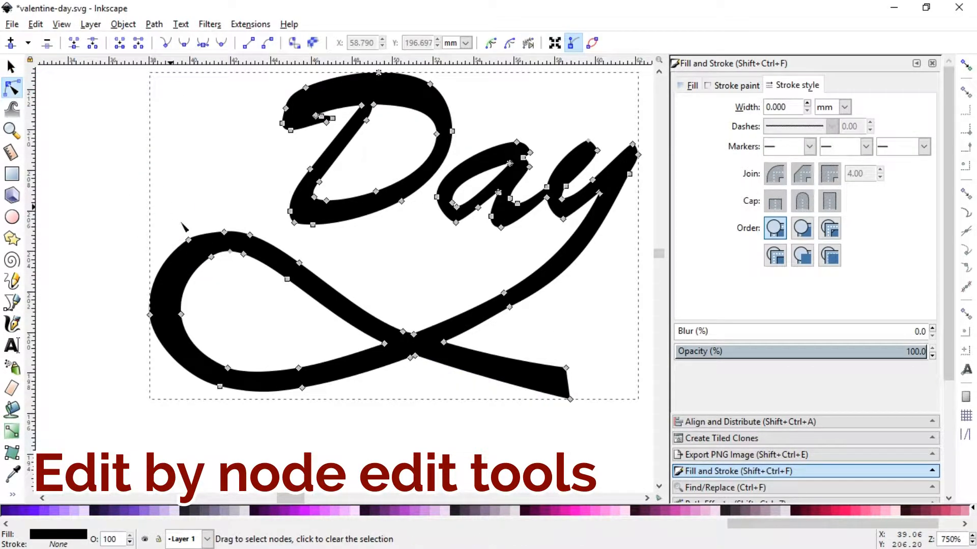
pyautogui.moveTo(171, 207); pyautogui.dragTo(196, 253)
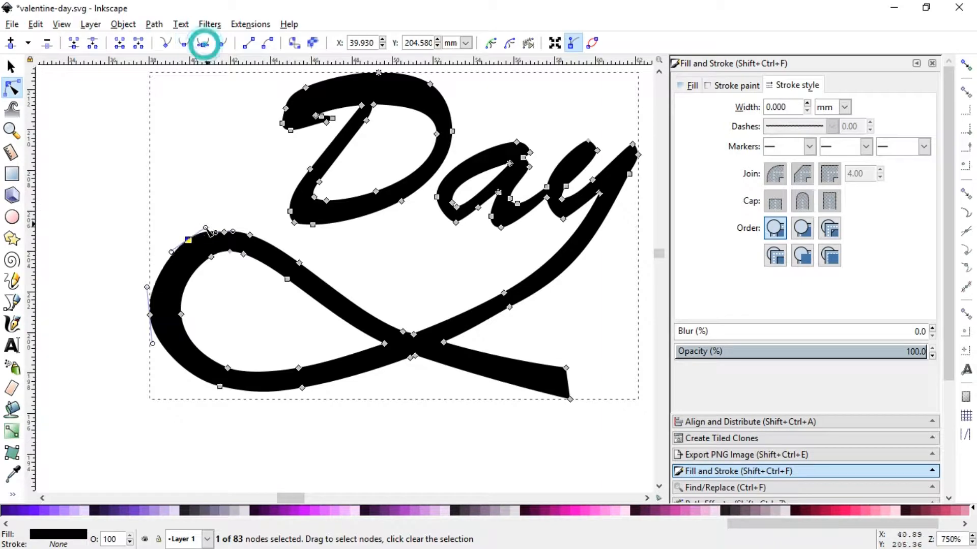
pyautogui.click(14, 70)
pyautogui.click(131, 168)
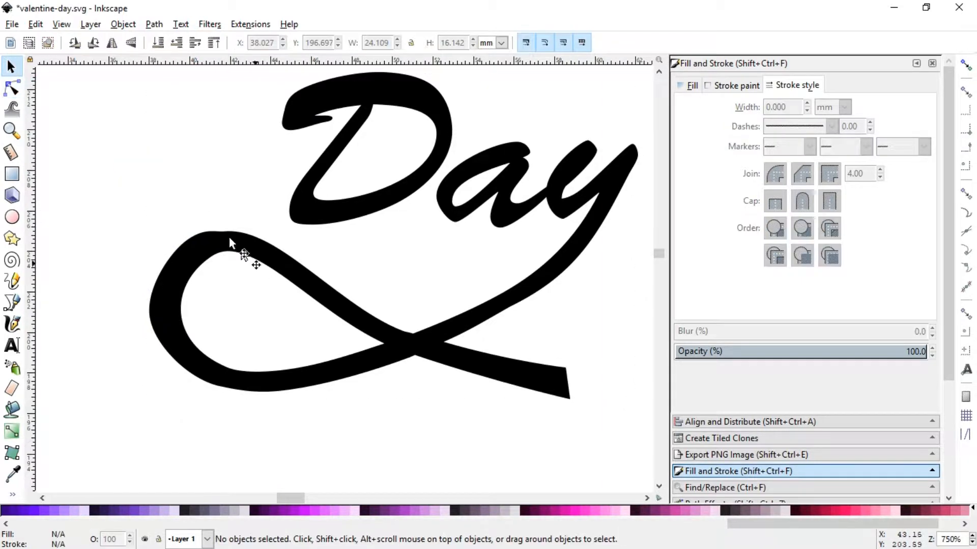
# Delete the extra outer node at the top of the flourish's loop to smooth out the bump
pyautogui.click(14, 89)
pyautogui.click(188, 239)
pyautogui.click(201, 232)
pyautogui.press('Delete')
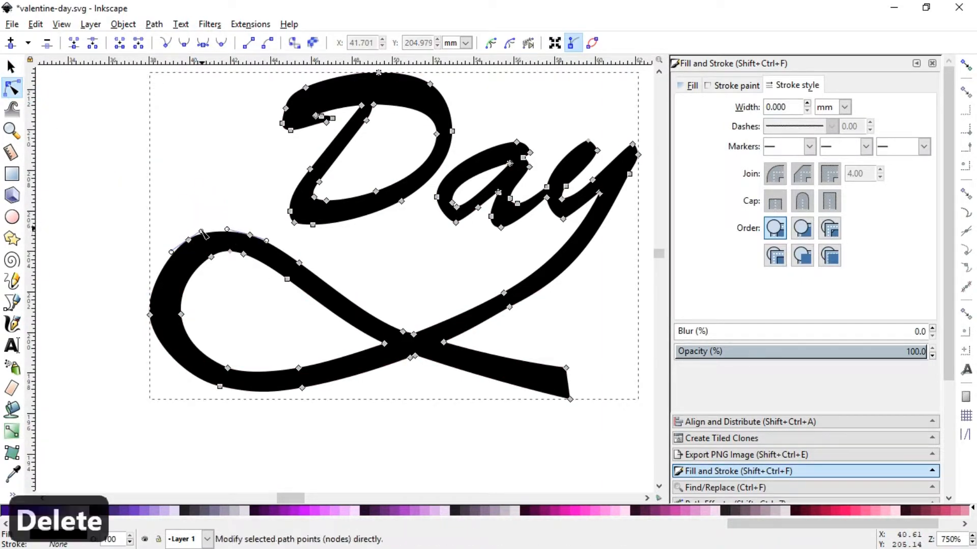
pyautogui.click(10, 66)
pyautogui.click(200, 224)
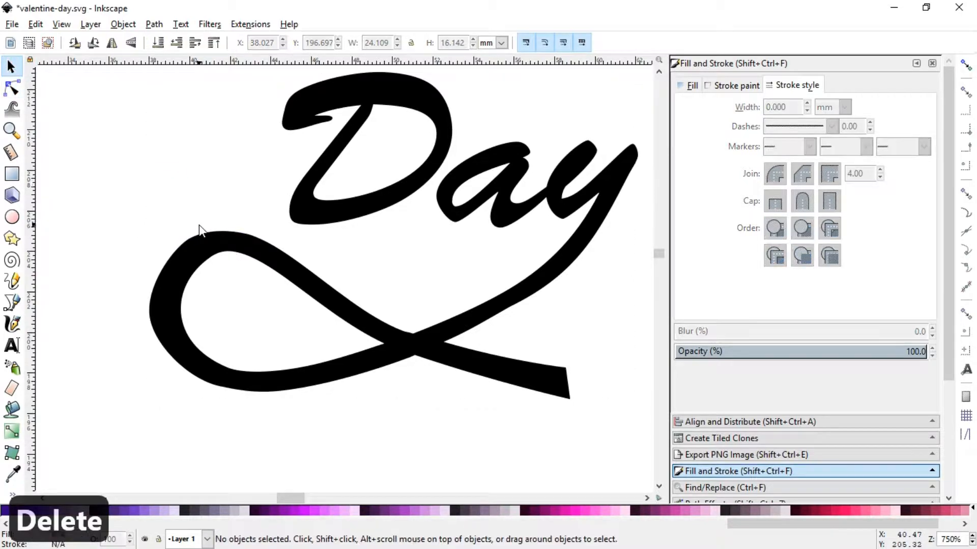
# Select "Valentine" and "Day" with its flourish, and unite them into a single path with Union
pyautogui.press('-')
pyautogui.press('-')
pyautogui.press('-')
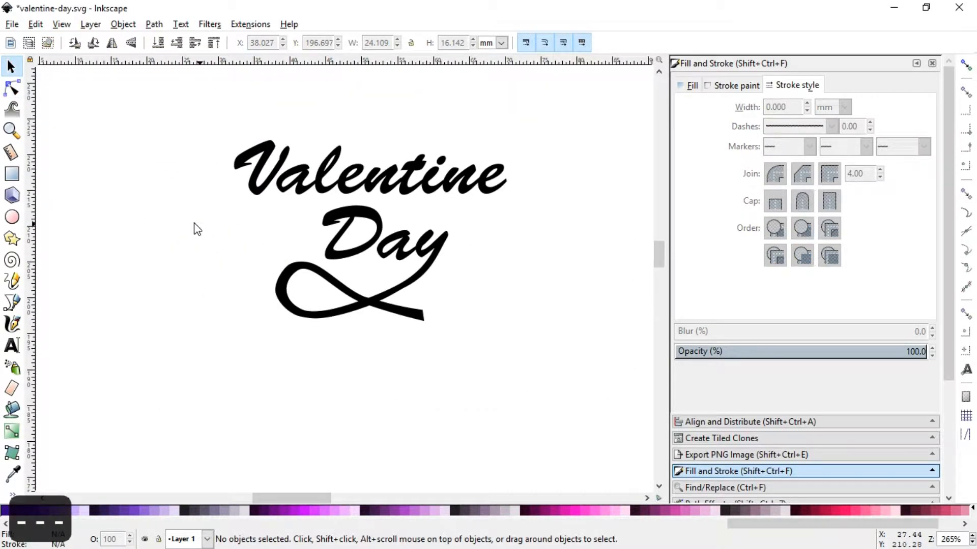
pyautogui.click(11, 130)
pyautogui.moveTo(169, 118); pyautogui.dragTo(524, 369)
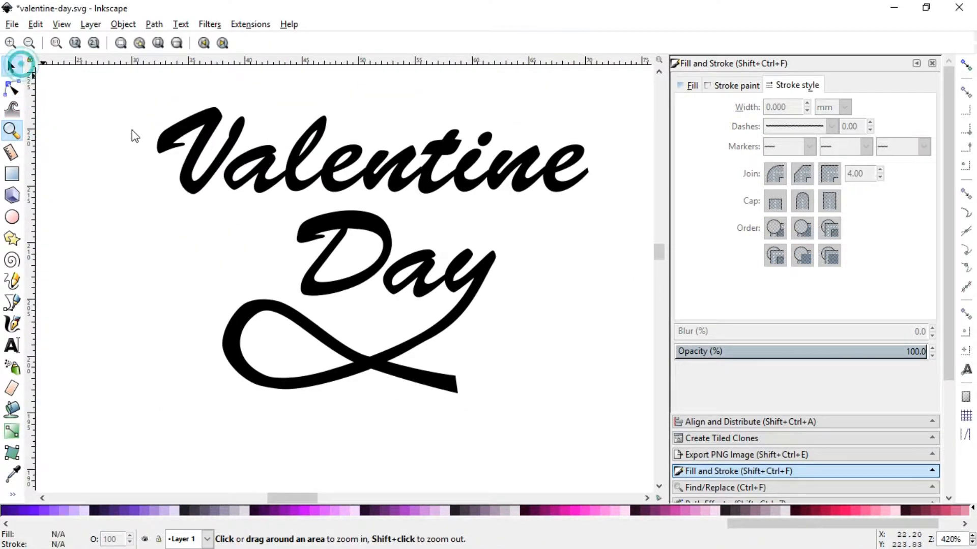
pyautogui.click(11, 67)
pyautogui.moveTo(111, 91); pyautogui.dragTo(626, 430)
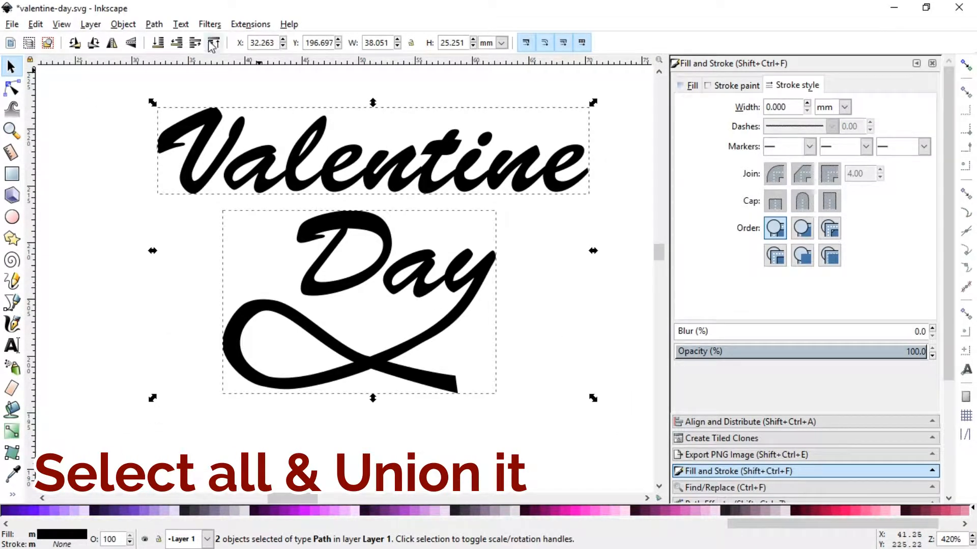
pyautogui.click(160, 27)
pyautogui.click(166, 105)
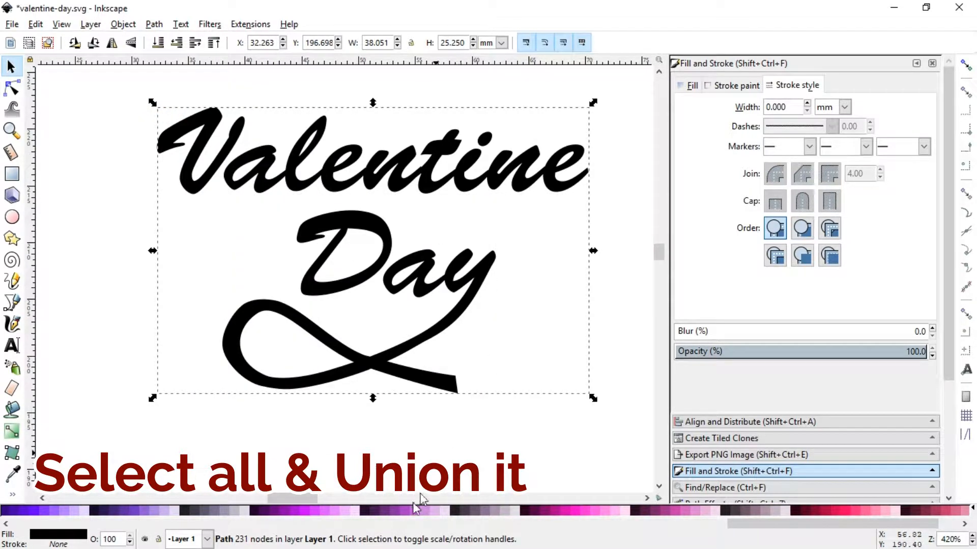
# Duplicate the black lettering and fill the copy with bright pink #FF00CC
pyautogui.click(553, 508)
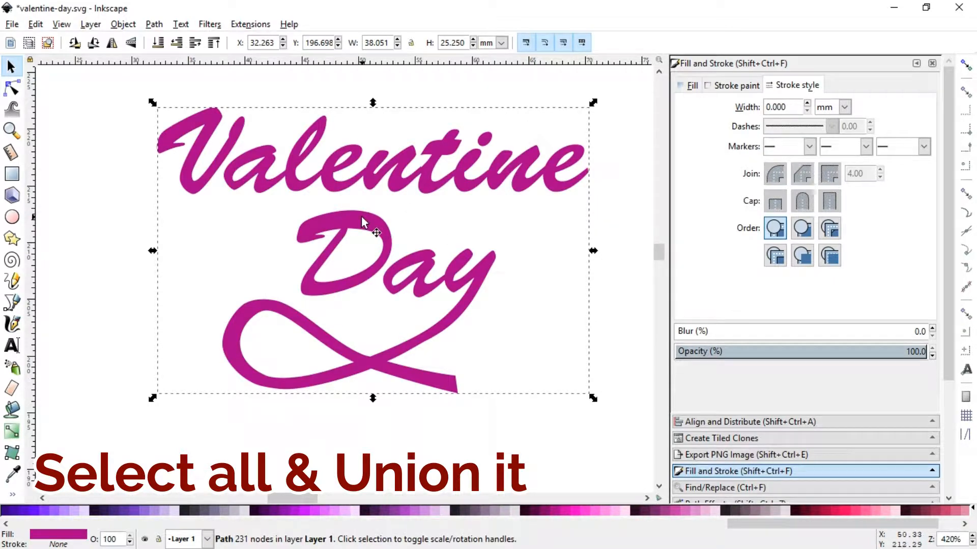
pyautogui.hotkey('ctrl', 'z')
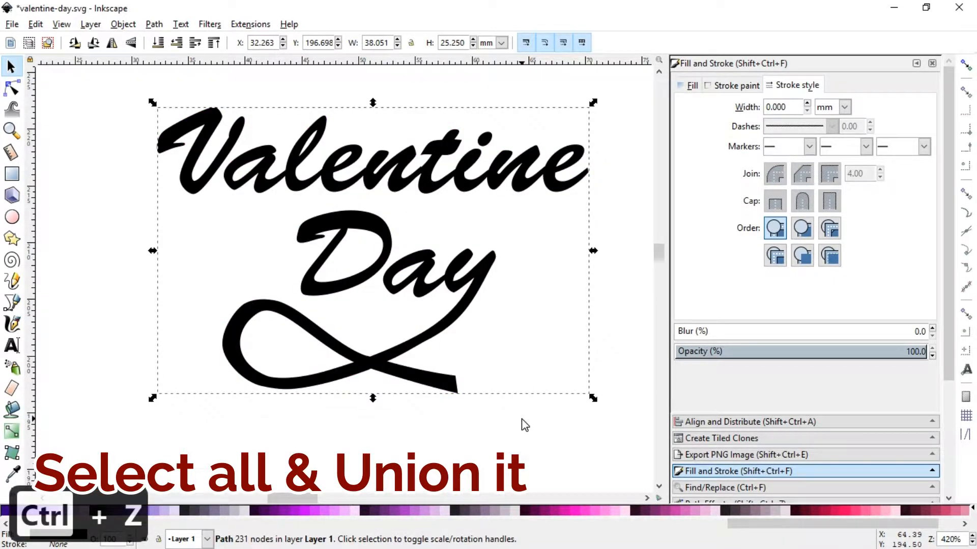
pyautogui.hotkey('ctrl', 'd')
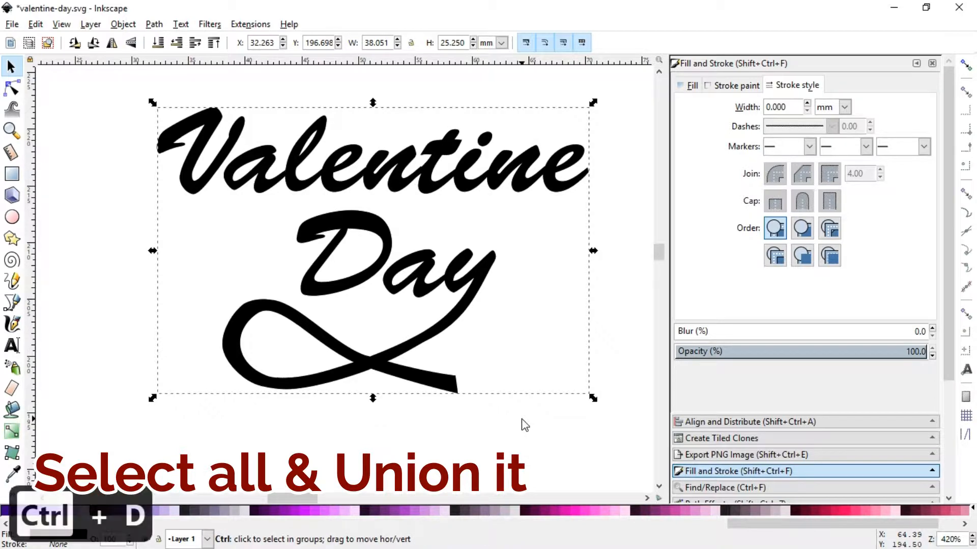
pyautogui.click(574, 514)
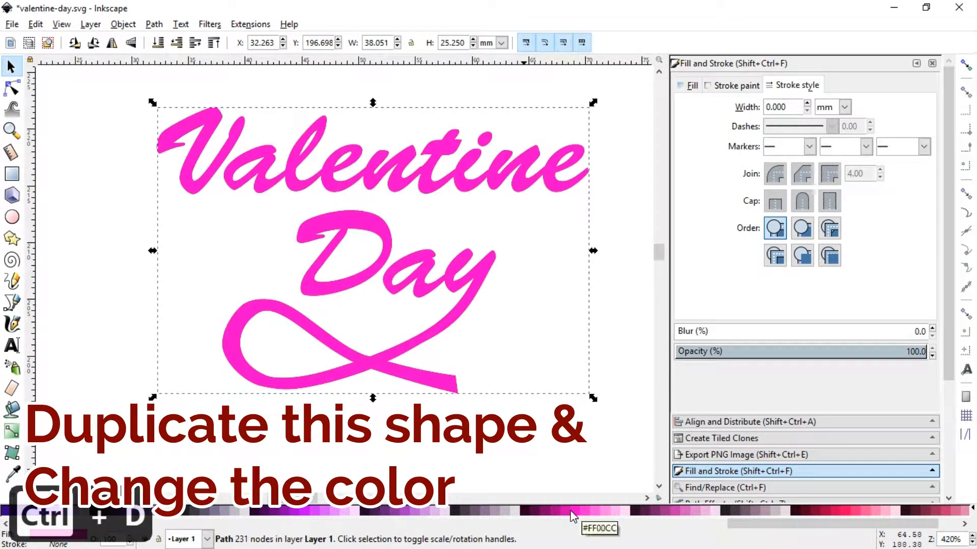
# Move the pink copy about 0.1 mm down and very slightly right so the black lettering forms a thin upper edge
pyautogui.click(19, 130)
pyautogui.moveTo(130, 87); pyautogui.dragTo(306, 213)
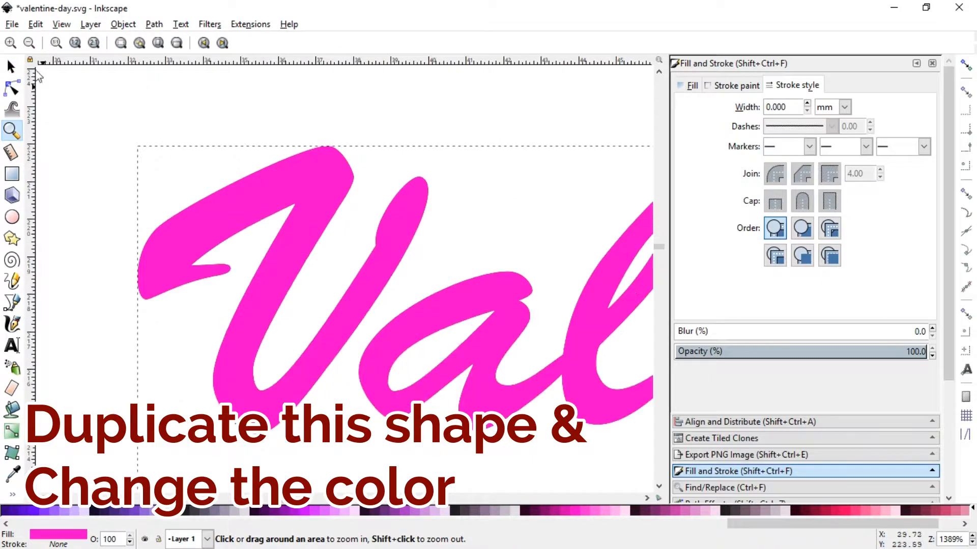
pyautogui.press('s')
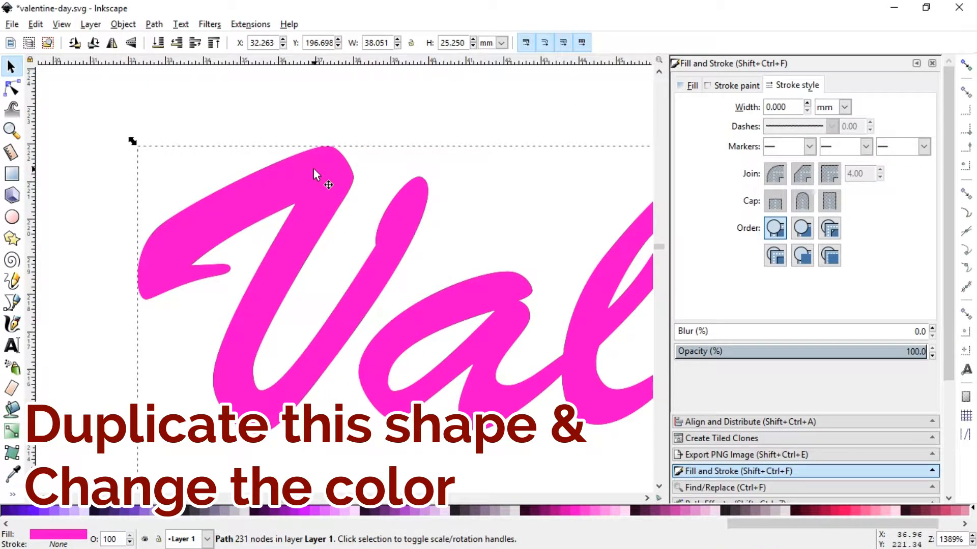
pyautogui.moveTo(313, 169); pyautogui.dragTo(314, 172)
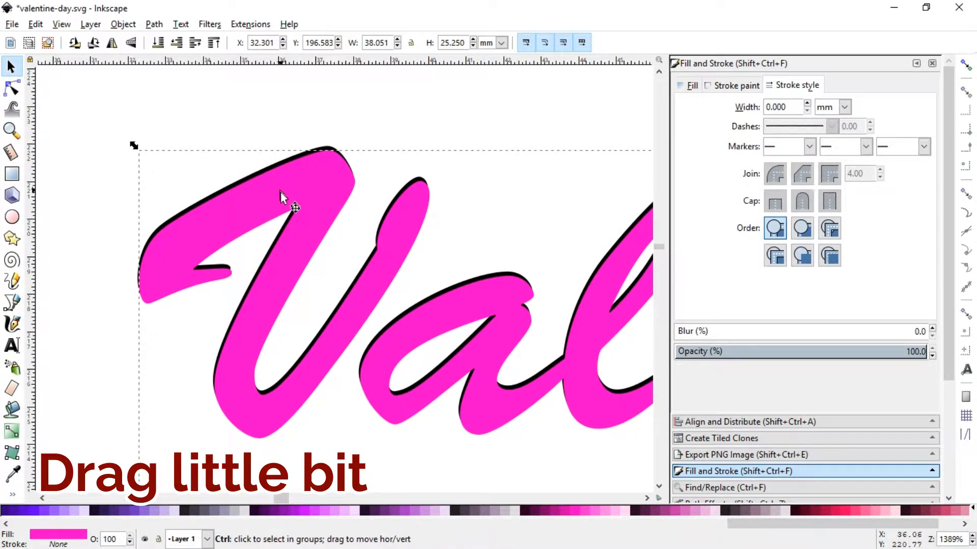
# Duplicate the pink lettering and fill the new copy with dark maroon #550022
pyautogui.hotkey('ctrl', 'd')
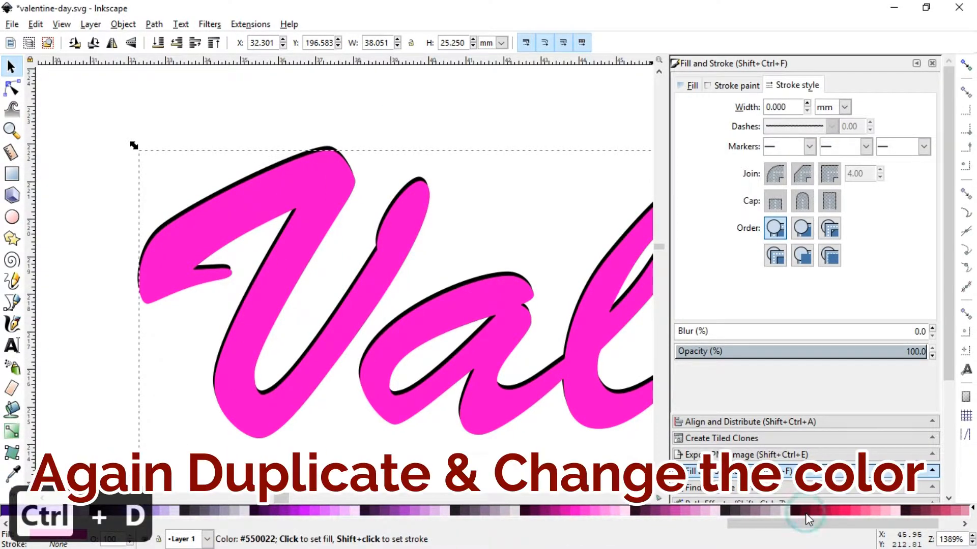
pyautogui.click(804, 510)
pyautogui.moveTo(276, 87); pyautogui.dragTo(392, 224)
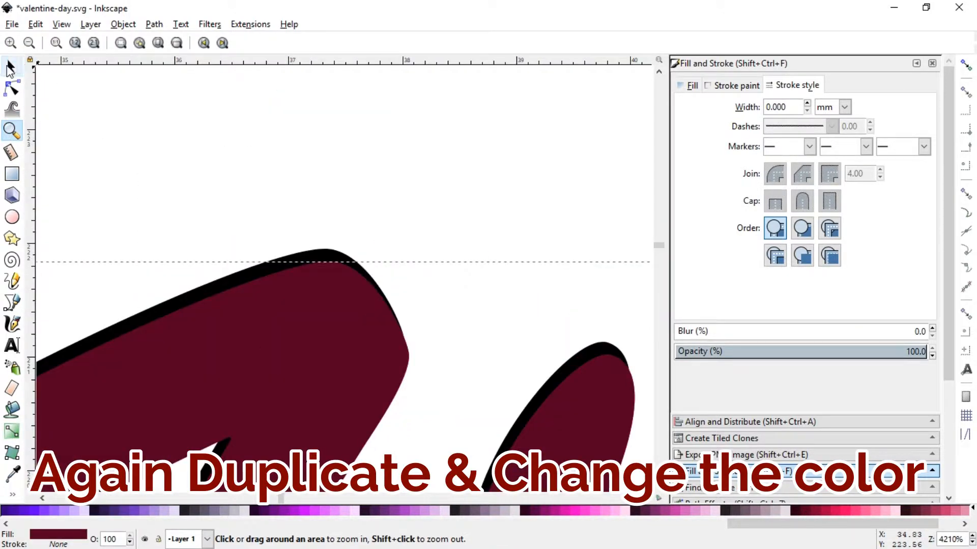
# Select the maroon lettering together with the black lettering and cut it out of the black with Difference
pyautogui.press('s')
pyautogui.keyDown('shift'); pyautogui.click(309, 252); pyautogui.keyUp('shift')
pyautogui.press('-')
pyautogui.press('-')
pyautogui.press('-')
pyautogui.press('-')
pyautogui.press('-')
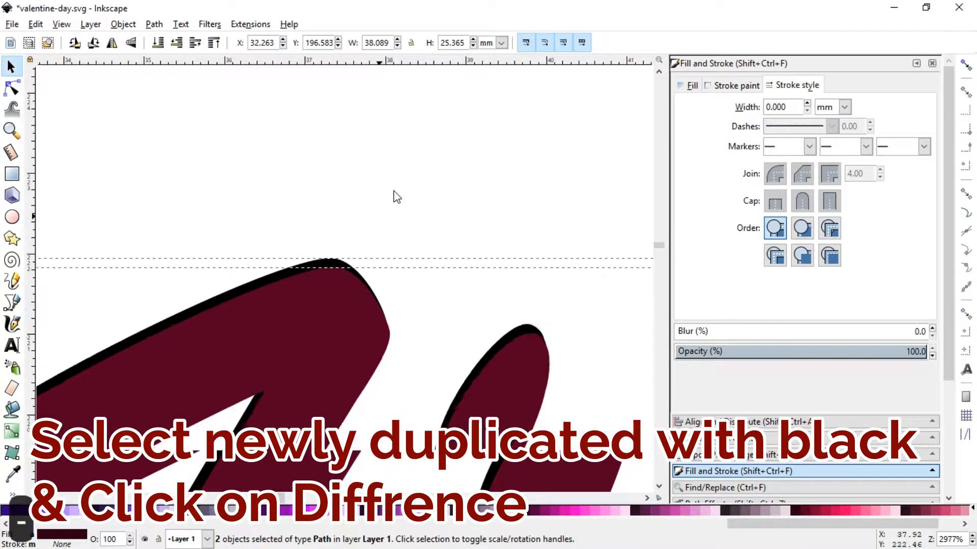
pyautogui.click(162, 26)
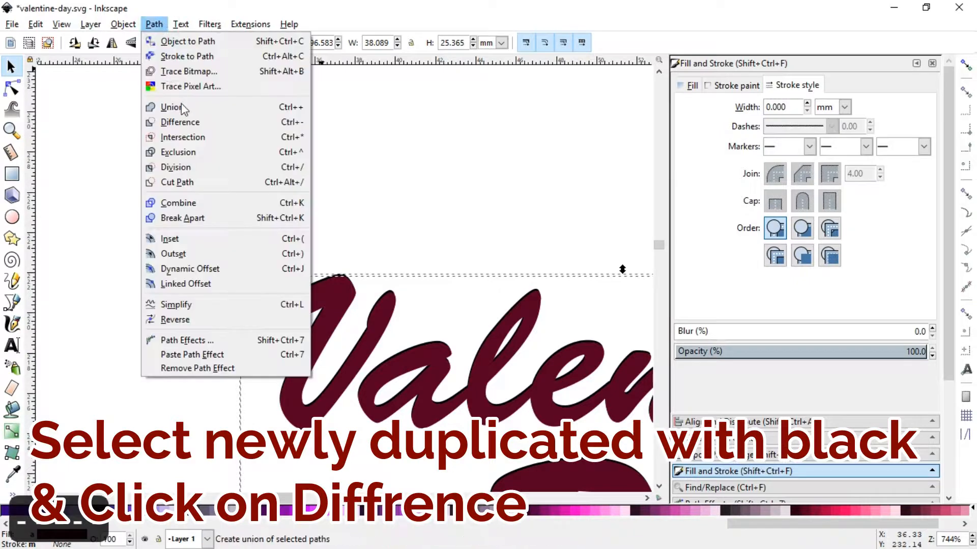
pyautogui.click(157, 122)
pyautogui.click(371, 174)
# Duplicate the pink lettering and fill the new copy with dark green
pyautogui.press('-')
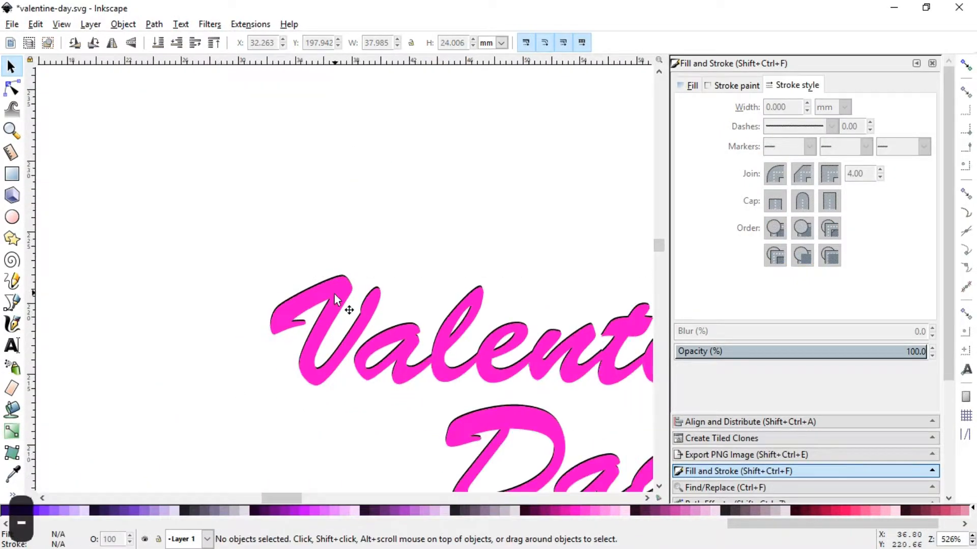
pyautogui.click(335, 293)
pyautogui.hotkey('ctrl', 'd')
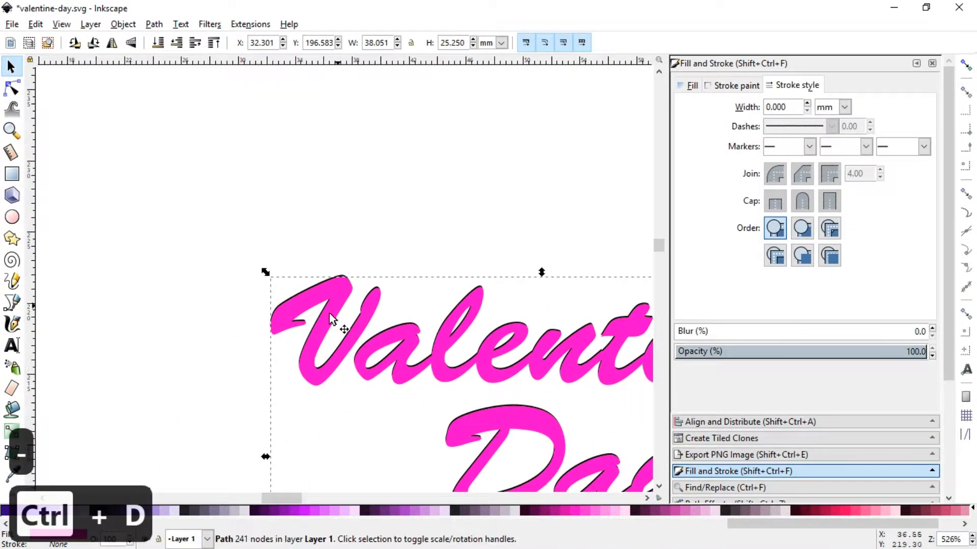
pyautogui.moveTo(763, 526)
pyautogui.mouseDown()
pyautogui.moveTo(425, 537)
pyautogui.moveTo(450, 535)
pyautogui.moveTo(118, 518)
pyautogui.mouseUp()
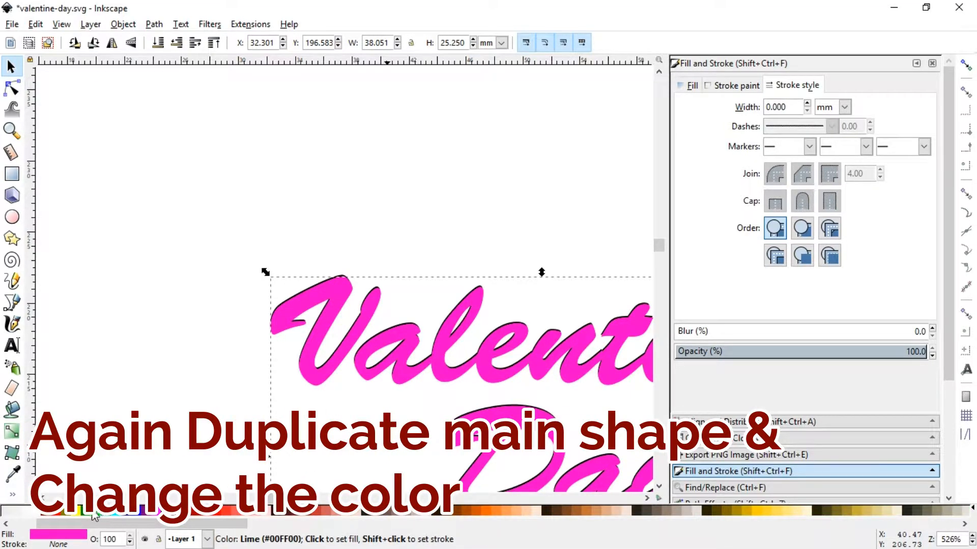
pyautogui.click(86, 516)
# Offset the green lettering slightly downward and lower it to the bottom, behind the pink and black shapes
pyautogui.moveTo(309, 374); pyautogui.dragTo(307, 381)
pyautogui.click(116, 23)
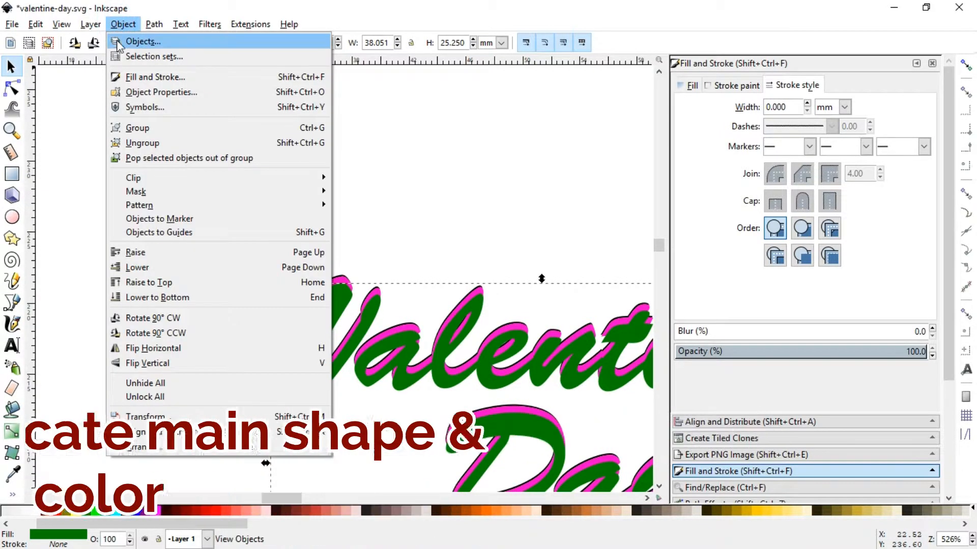
pyautogui.click(152, 294)
# Move the green lettering farther left and slightly up, to about X 31.82 and Y 196.25 mm
pyautogui.press('z')
pyautogui.moveTo(173, 228); pyautogui.dragTo(430, 424)
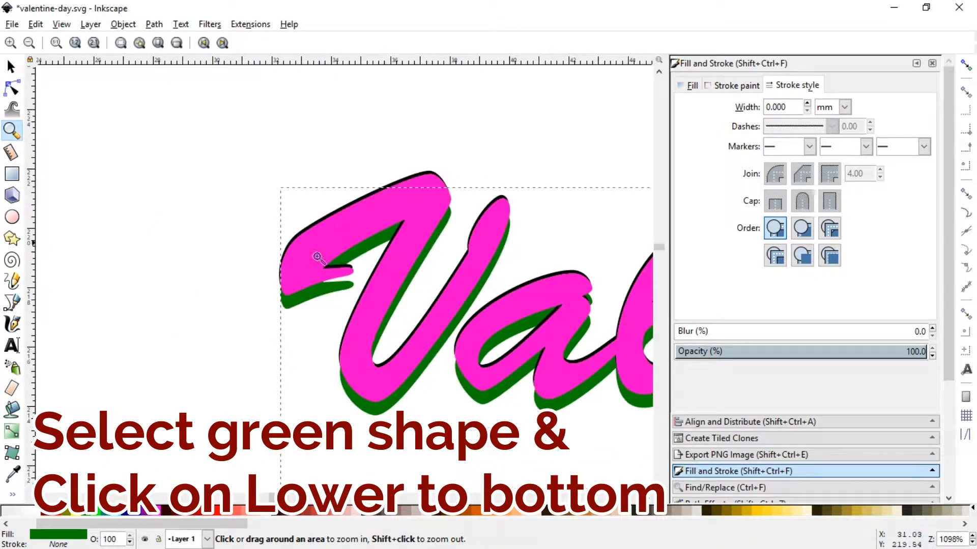
pyautogui.click(19, 62)
pyautogui.moveTo(358, 410); pyautogui.dragTo(338, 400)
pyautogui.click(216, 405)
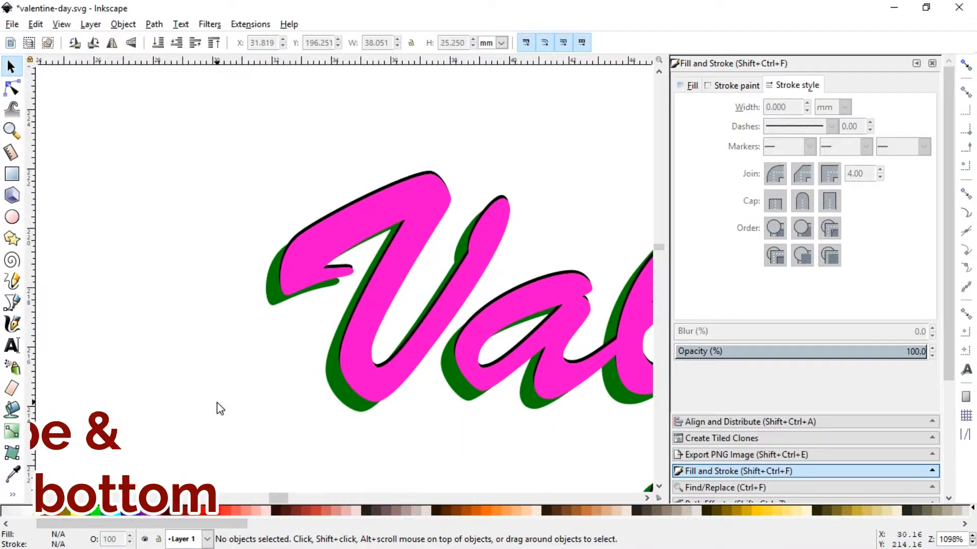
# Shift the green lettering about 0.18 mm left and 0.3 mm up to refine the shadow offset
pyautogui.press('-')
pyautogui.press('-')
pyautogui.press('-')
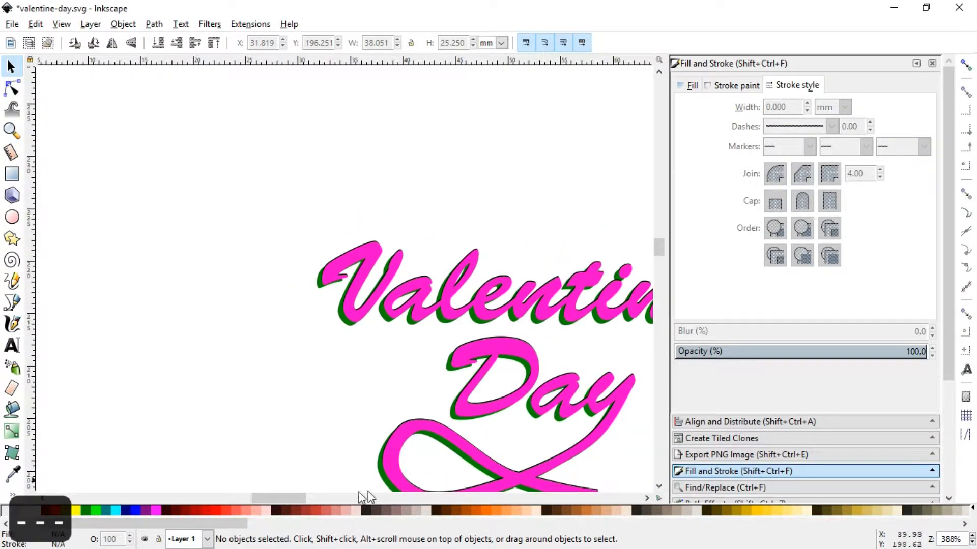
pyautogui.press('z')
pyautogui.moveTo(301, 224); pyautogui.dragTo(485, 353)
pyautogui.click(11, 66)
pyautogui.click(187, 340)
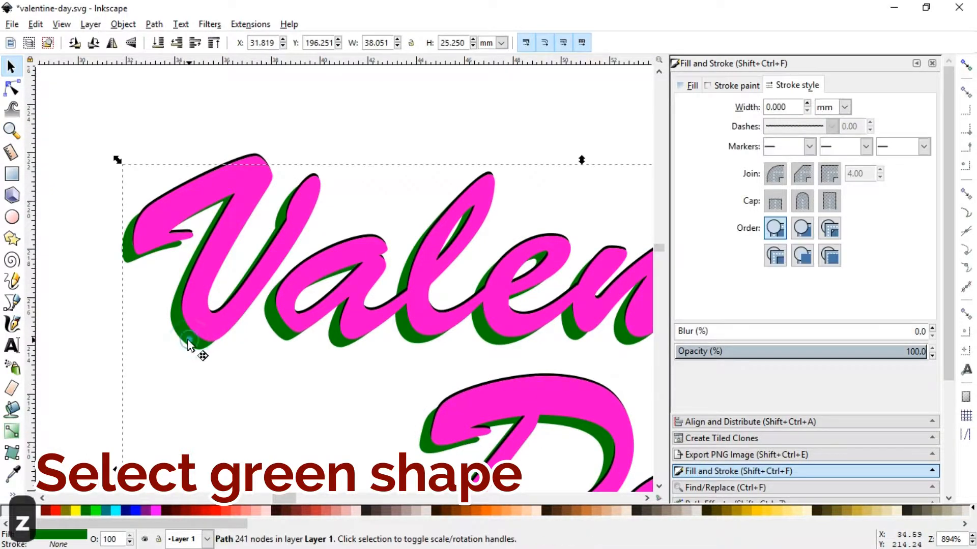
pyautogui.moveTo(187, 340); pyautogui.dragTo(182, 334)
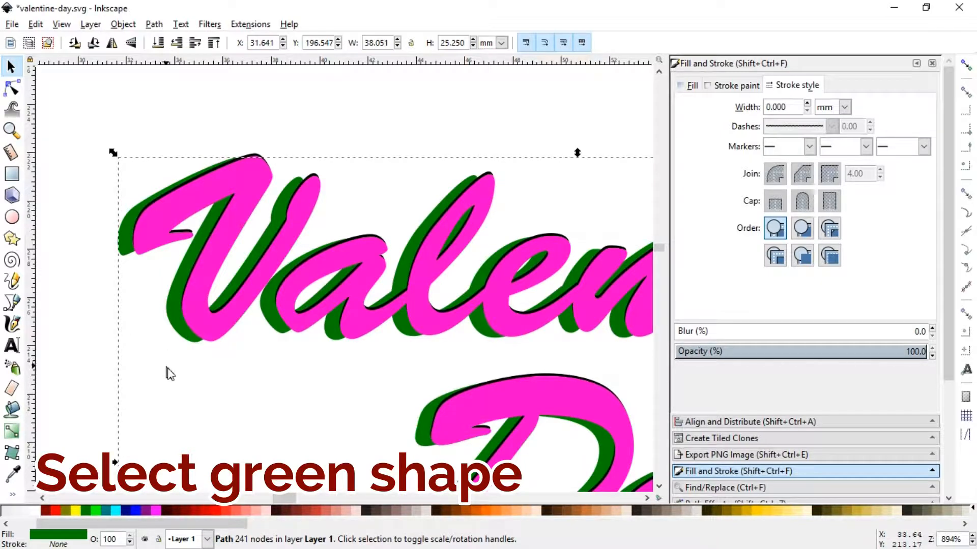
pyautogui.click(97, 343)
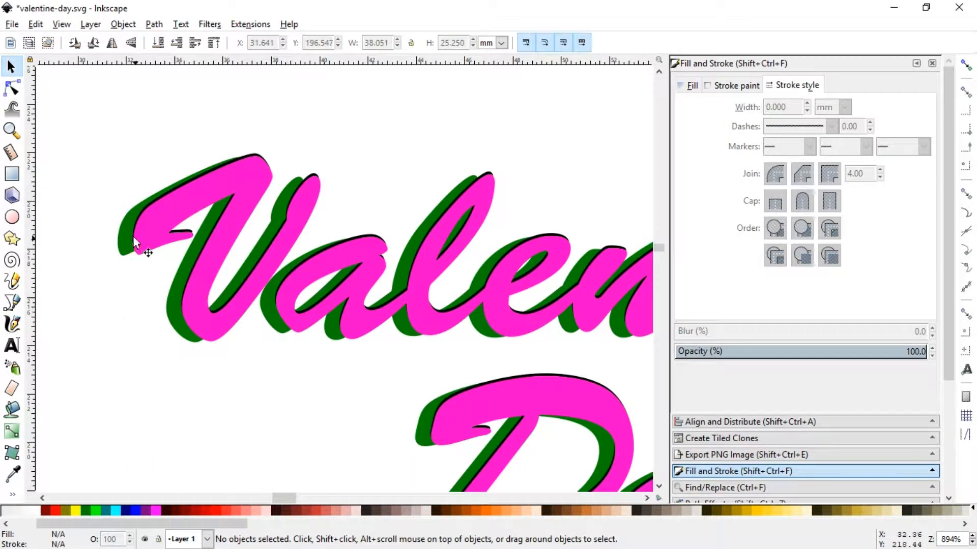
# Add and move nodes on the green shape so its lower ends meet the pink edges of the "V" and "a"
pyautogui.click(120, 239)
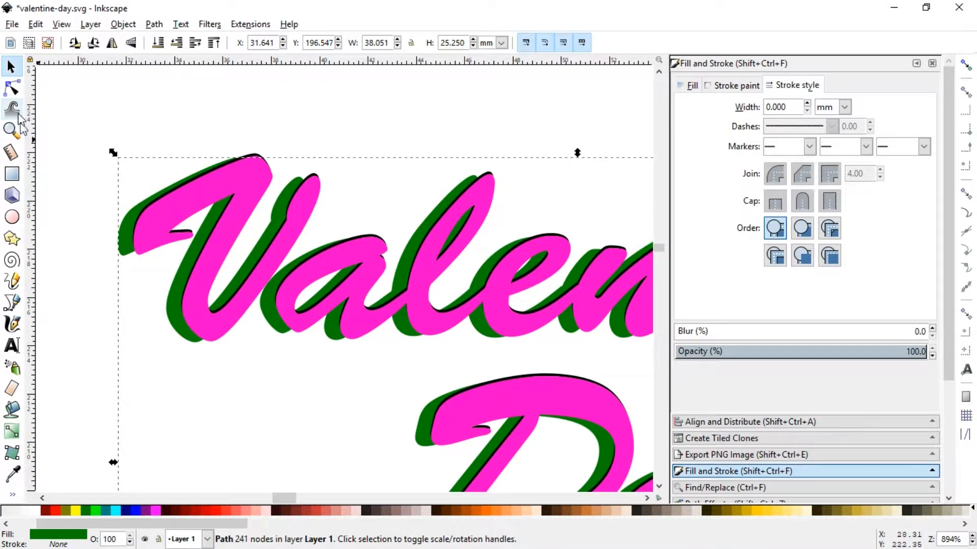
pyautogui.click(16, 127)
pyautogui.moveTo(88, 197); pyautogui.dragTo(301, 360)
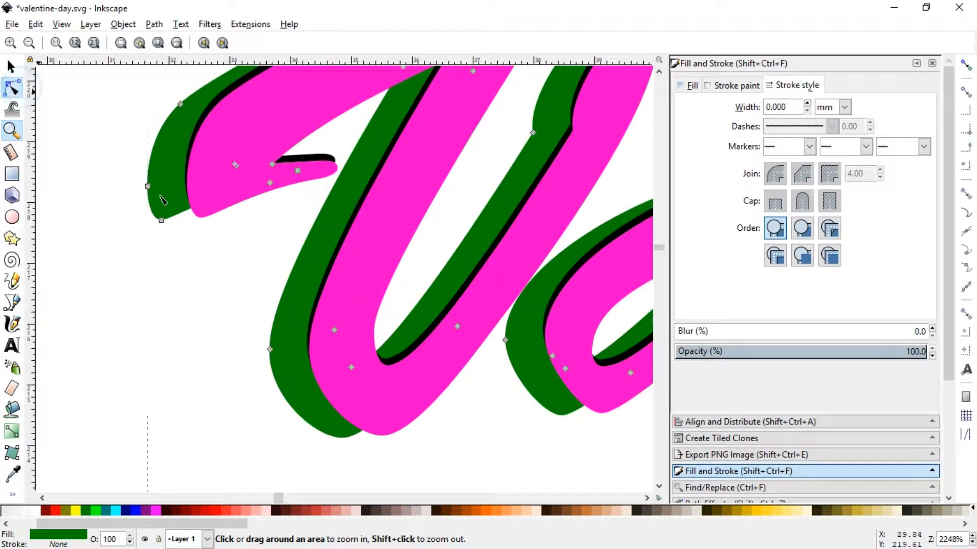
pyautogui.doubleClick(186, 212)
pyautogui.moveTo(186, 212); pyautogui.dragTo(202, 218)
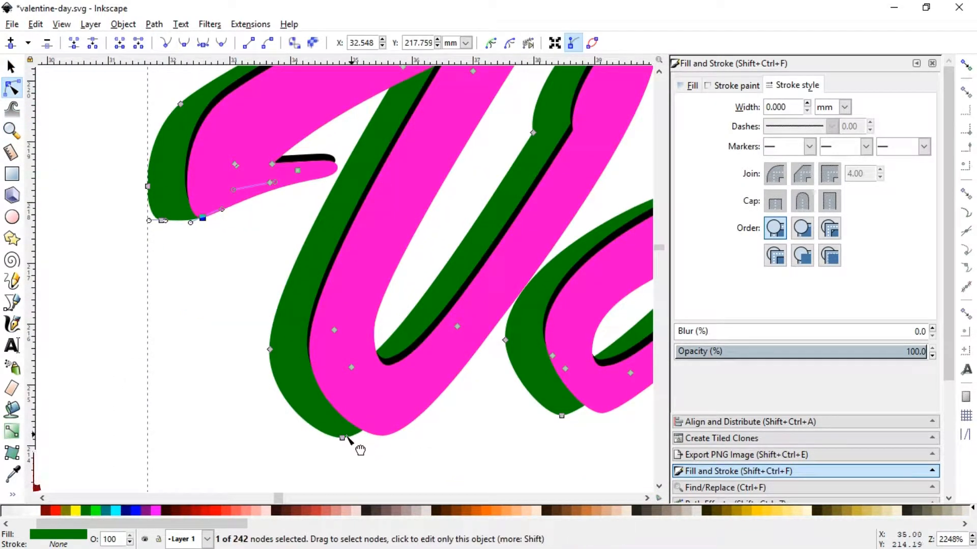
pyautogui.moveTo(346, 436); pyautogui.dragTo(385, 436)
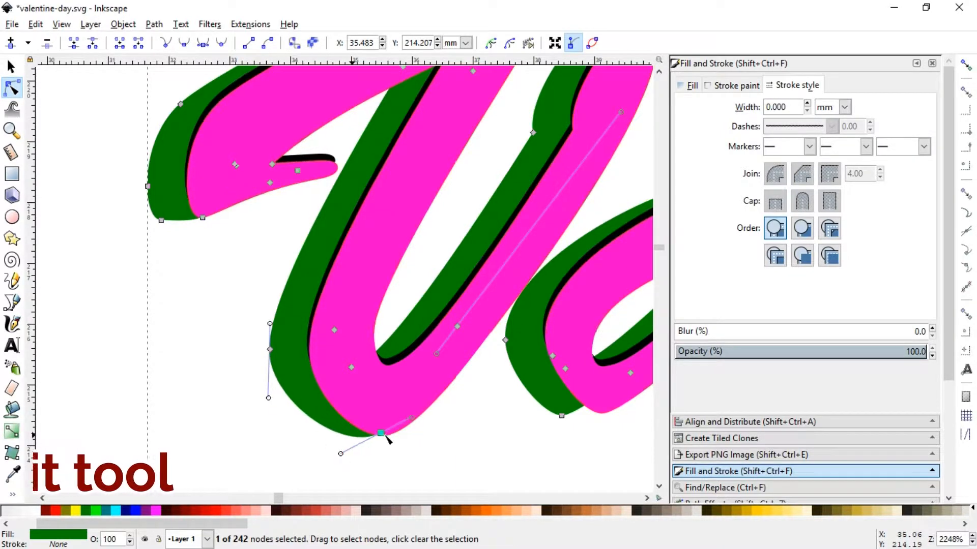
pyautogui.moveTo(585, 416); pyautogui.dragTo(607, 413)
pyautogui.press('-')
pyautogui.press('-')
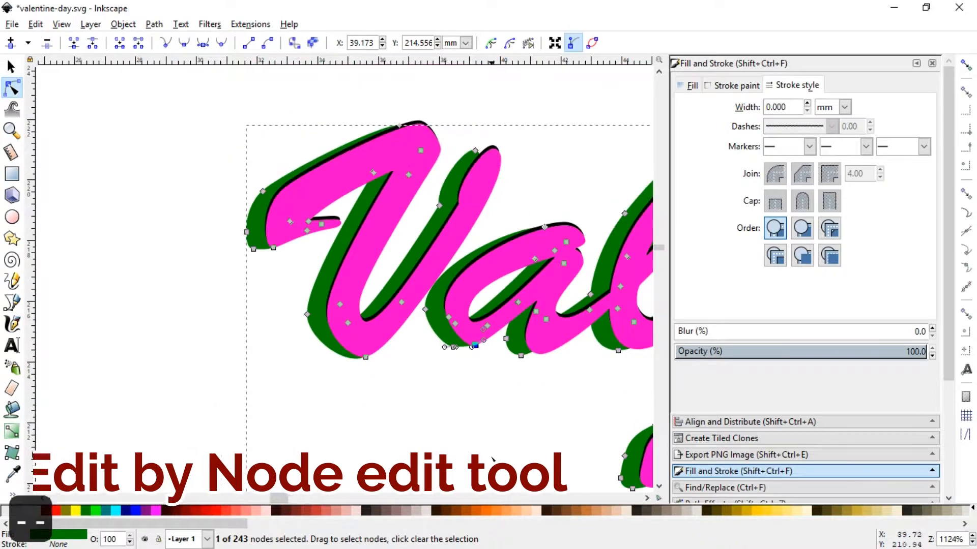
# Save the drawing and reshape the green top of the "V" right stroke with an added node to meet the black tip
pyautogui.press('z')
pyautogui.moveTo(406, 105); pyautogui.dragTo(599, 292)
pyautogui.press('s')
pyautogui.hotkey('ctrl', 's')
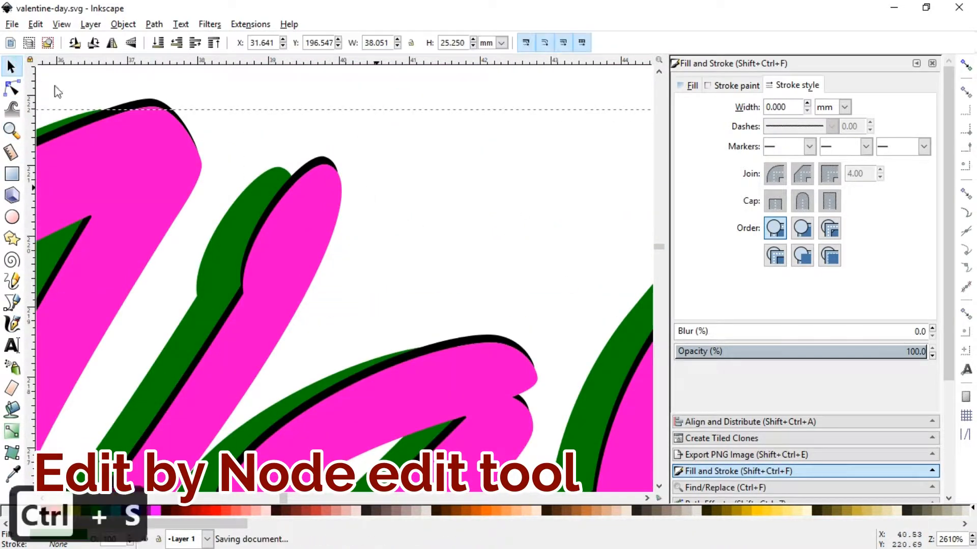
pyautogui.press('n')
pyautogui.doubleClick(289, 174)
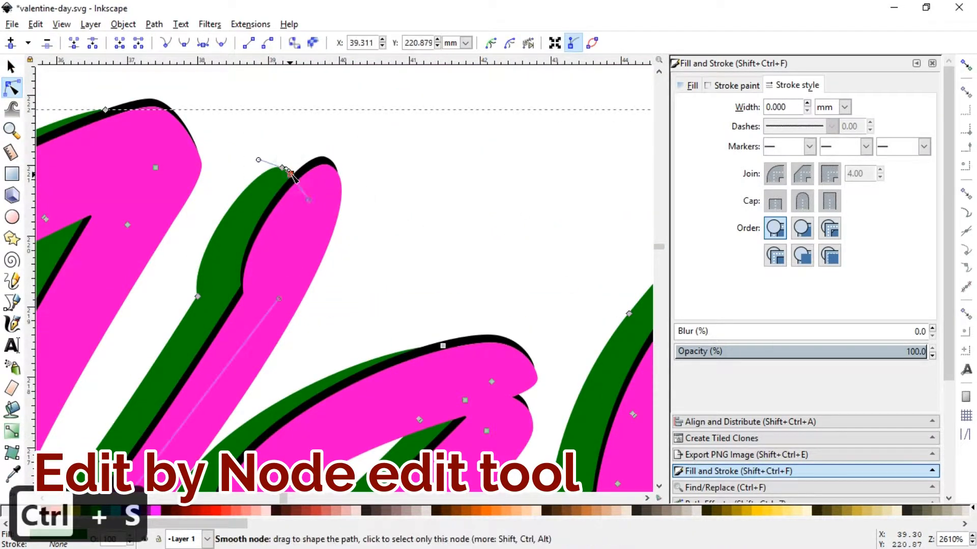
pyautogui.moveTo(328, 162); pyautogui.dragTo(258, 163)
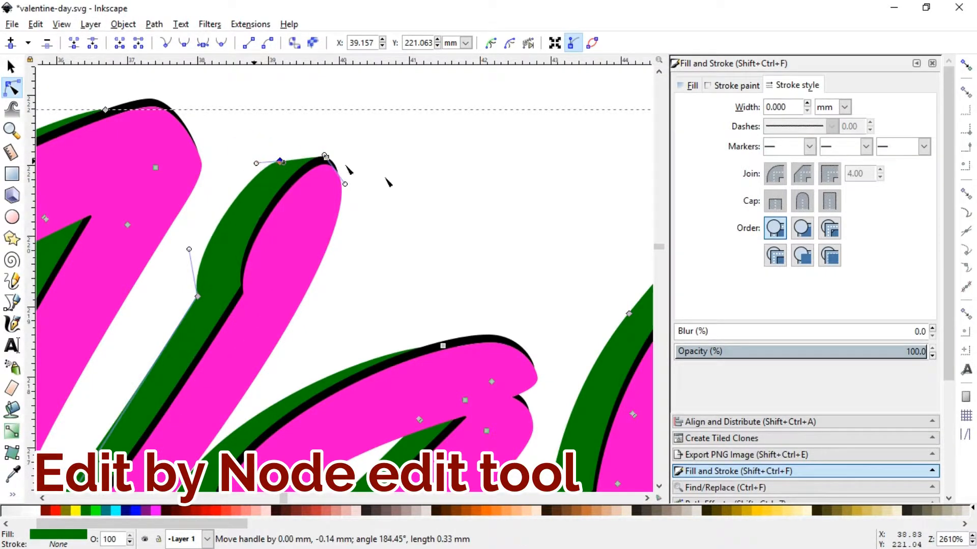
pyautogui.press('-')
pyautogui.press('-')
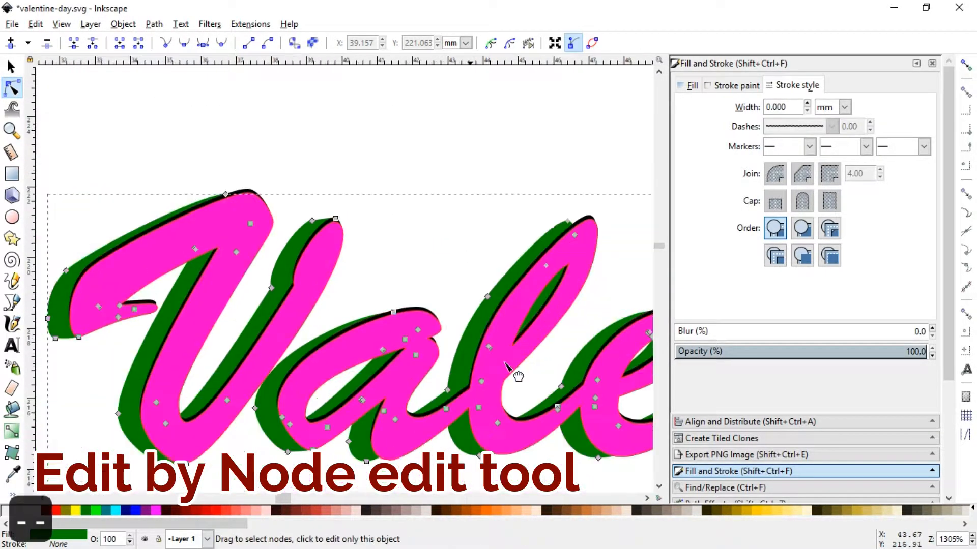
# Extend the green top of the "l" to the black tip and delete the extra cusp node to smooth the curve
pyautogui.click(11, 130)
pyautogui.moveTo(534, 187); pyautogui.dragTo(618, 292)
pyautogui.press('n')
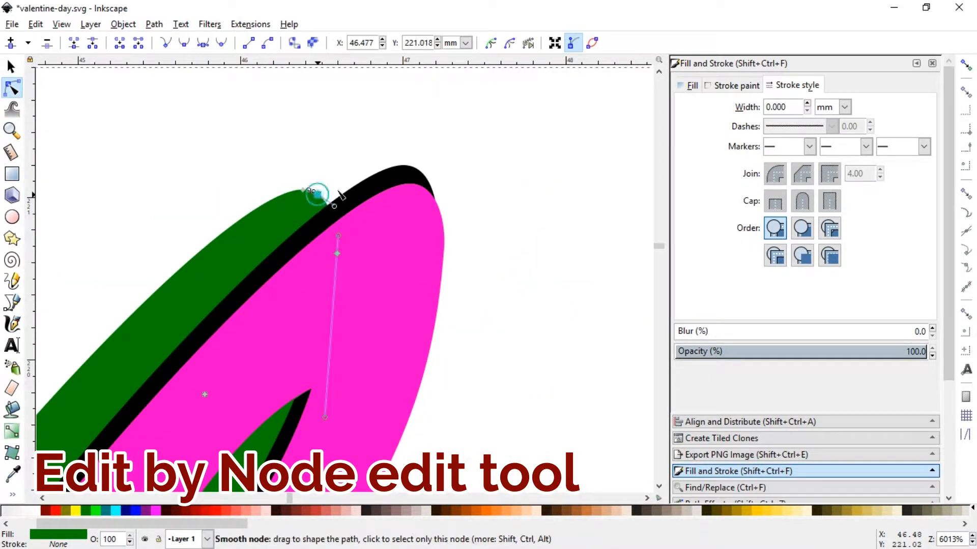
pyautogui.moveTo(317, 193); pyautogui.dragTo(407, 167)
pyautogui.moveTo(327, 177)
pyautogui.mouseDown()
pyautogui.moveTo(303, 181)
pyautogui.moveTo(312, 180)
pyautogui.mouseUp()
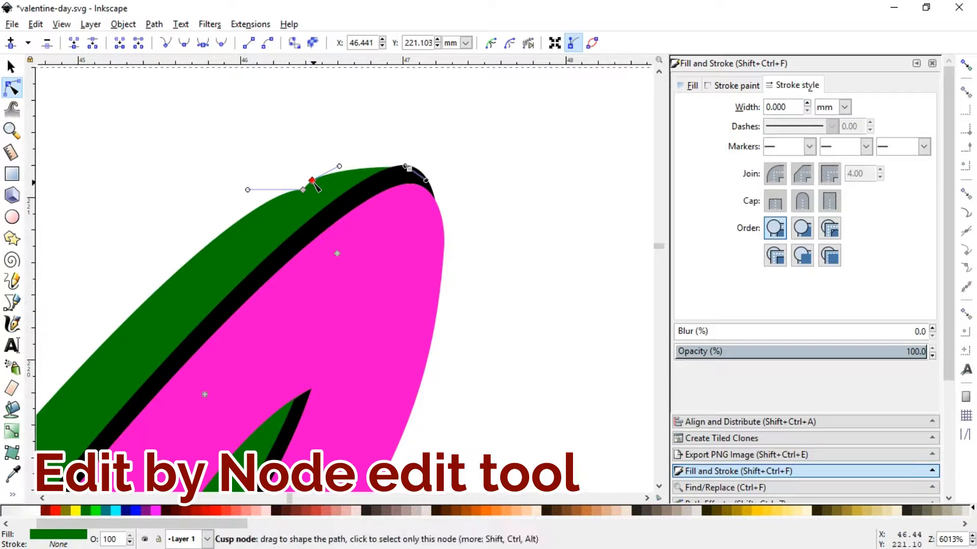
pyautogui.press('Delete')
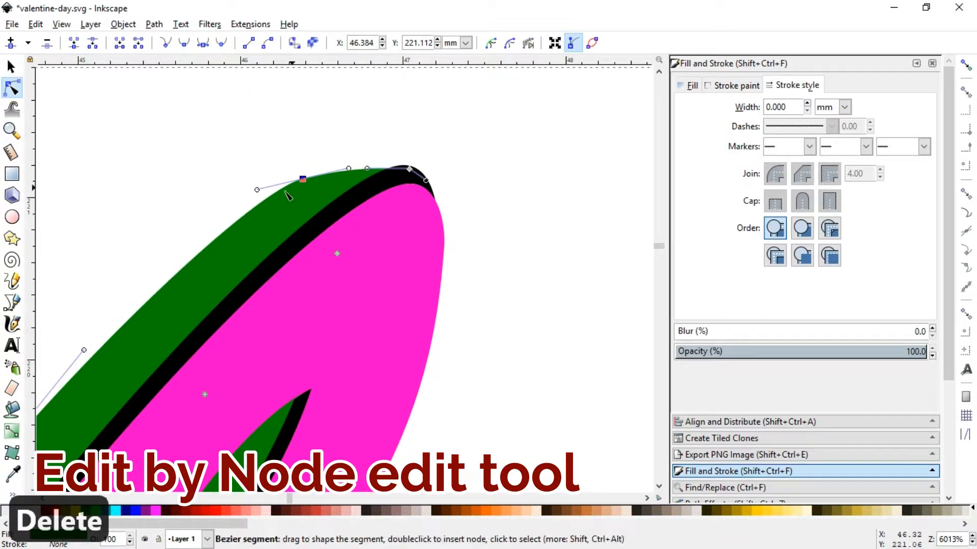
pyautogui.click(499, 184)
# Move the green node at the top of the "e" onto the black outline and adjust its handle for a smooth curve
pyautogui.press('-')
pyautogui.press('-')
pyautogui.press('-')
pyautogui.press('-')
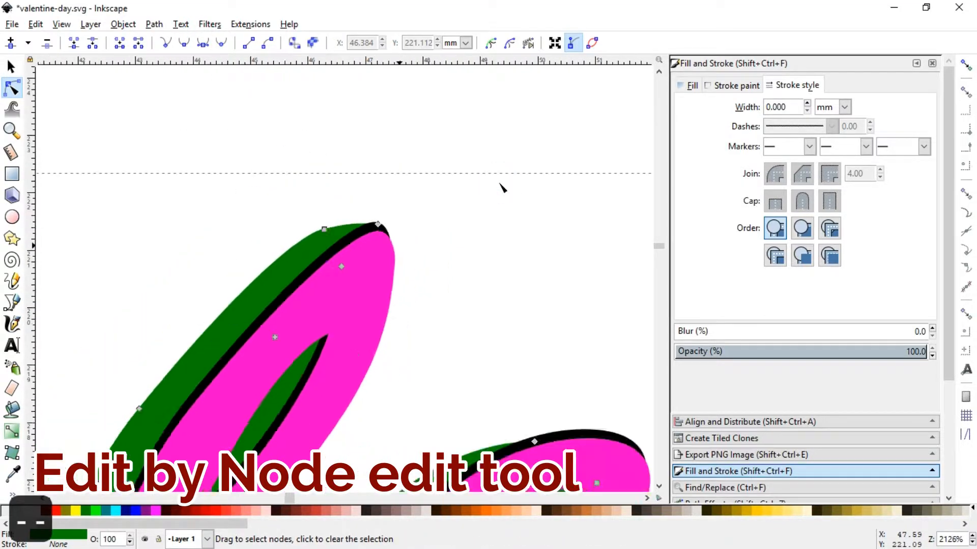
pyautogui.press('z')
pyautogui.moveTo(338, 316); pyautogui.dragTo(573, 478)
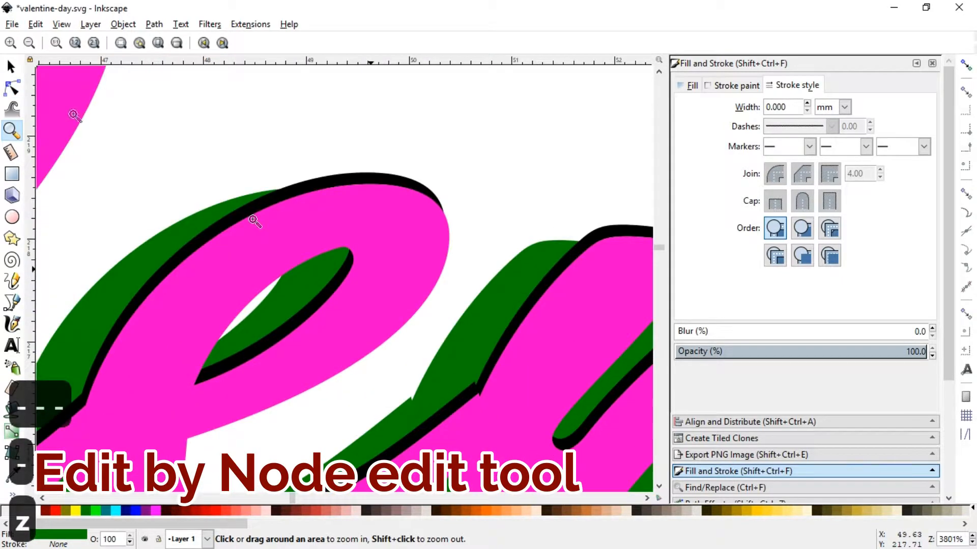
pyautogui.click(12, 88)
pyautogui.moveTo(303, 188); pyautogui.dragTo(336, 173)
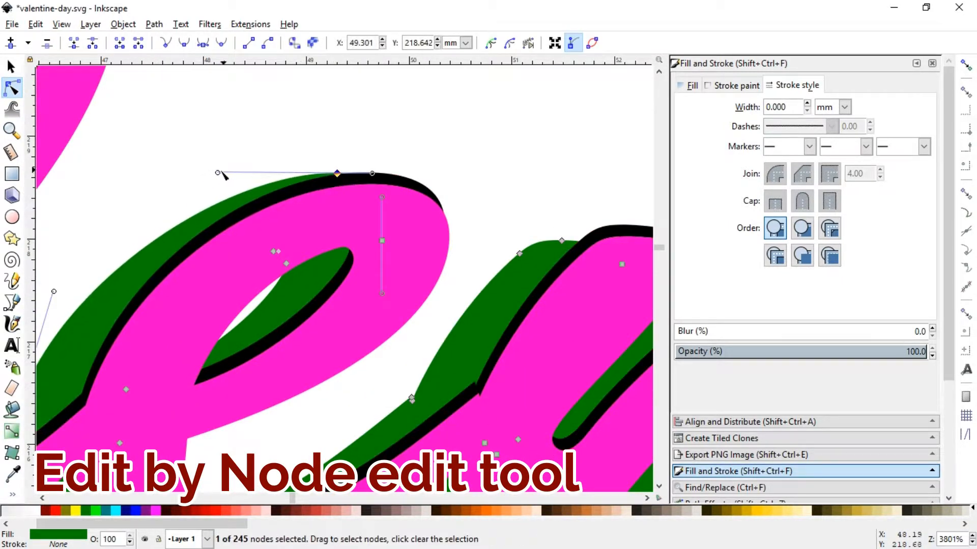
pyautogui.moveTo(216, 173); pyautogui.dragTo(188, 168)
# Move the green nodes onto both black tips of the first "n" and smooth the green edge where it joins the "t"
pyautogui.moveTo(563, 245); pyautogui.dragTo(608, 233)
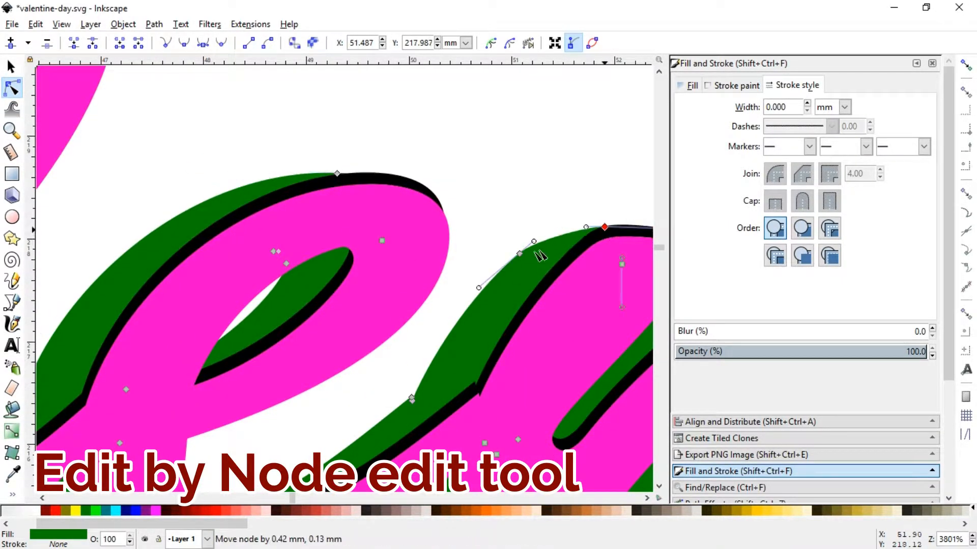
pyautogui.click(551, 190)
pyautogui.press('-')
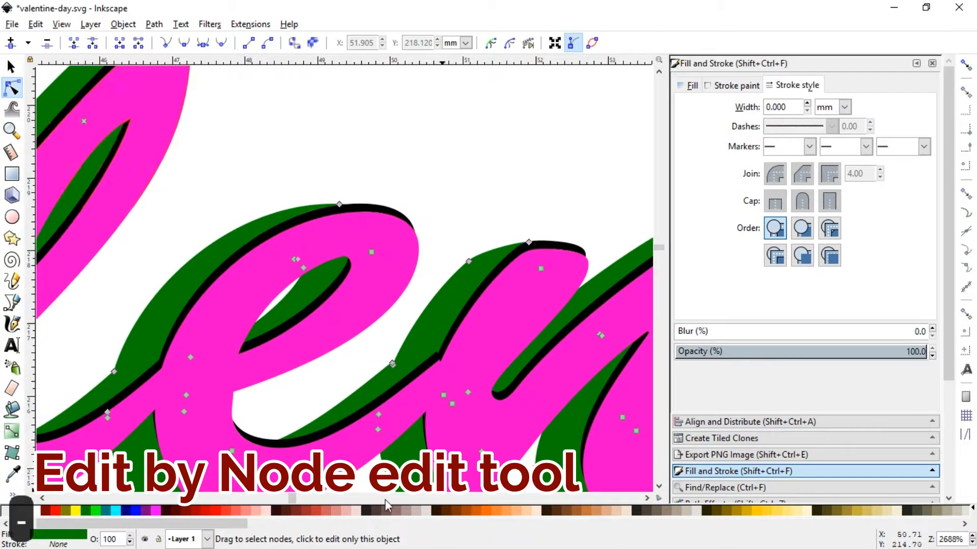
pyautogui.click(647, 498)
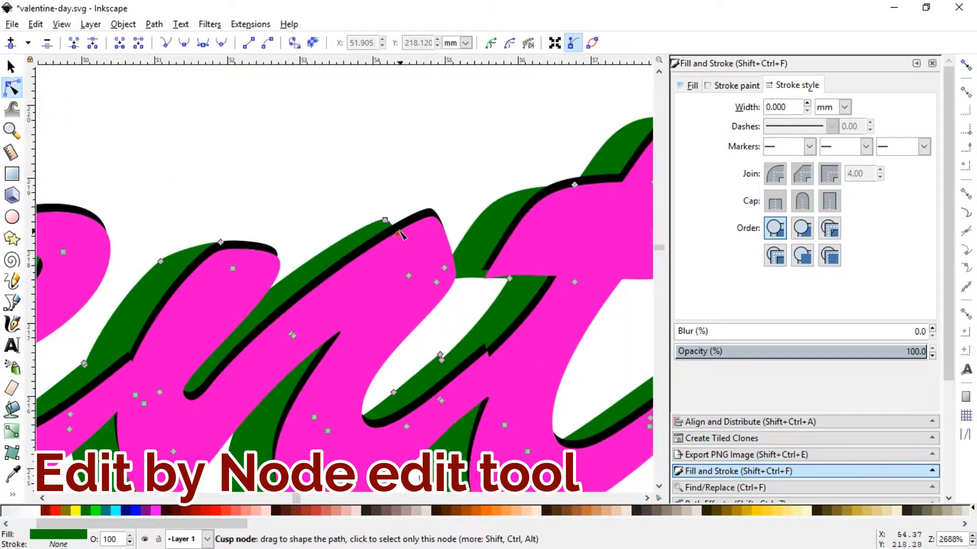
pyautogui.moveTo(431, 218); pyautogui.dragTo(433, 219)
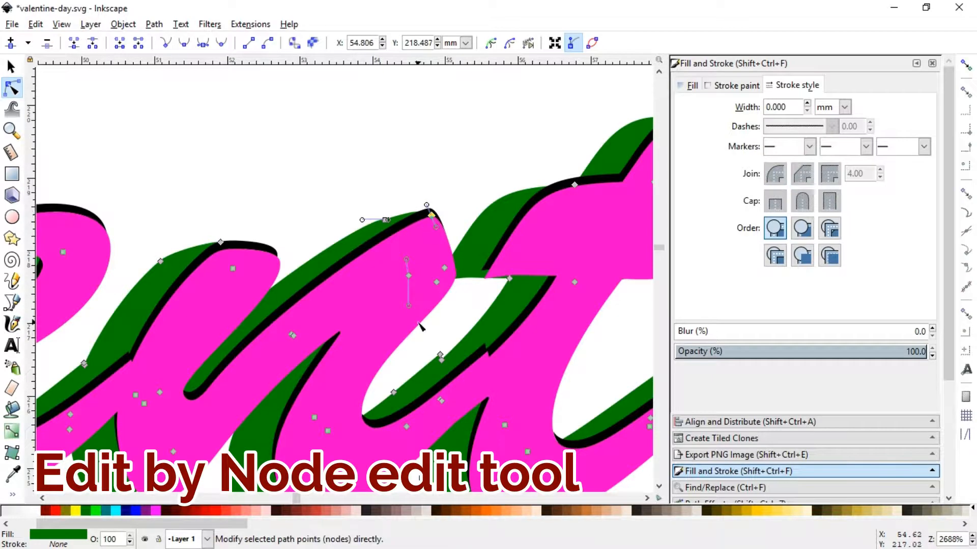
pyautogui.moveTo(436, 358); pyautogui.dragTo(428, 370)
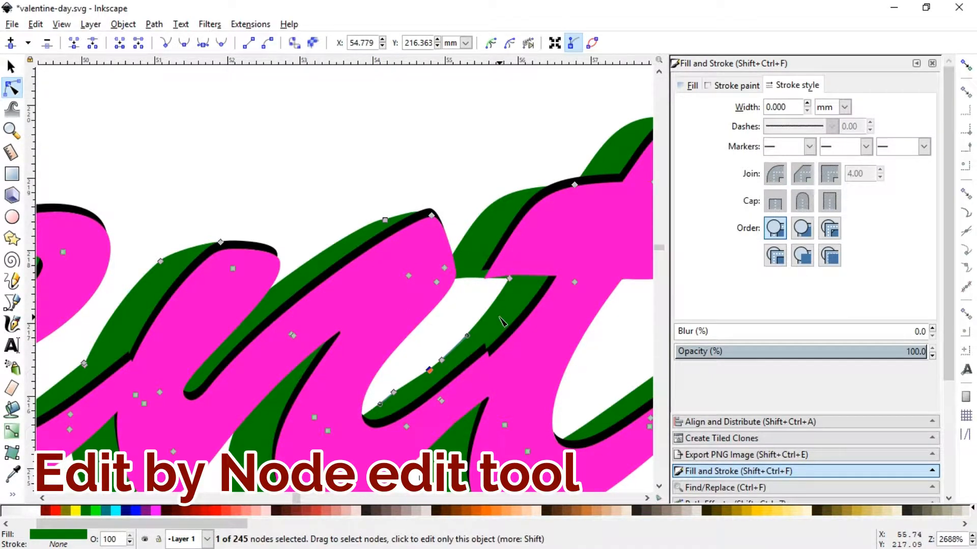
# Add and move nodes on the green shape so its lower ends meet the pink bottoms of the first "n"
pyautogui.press('-')
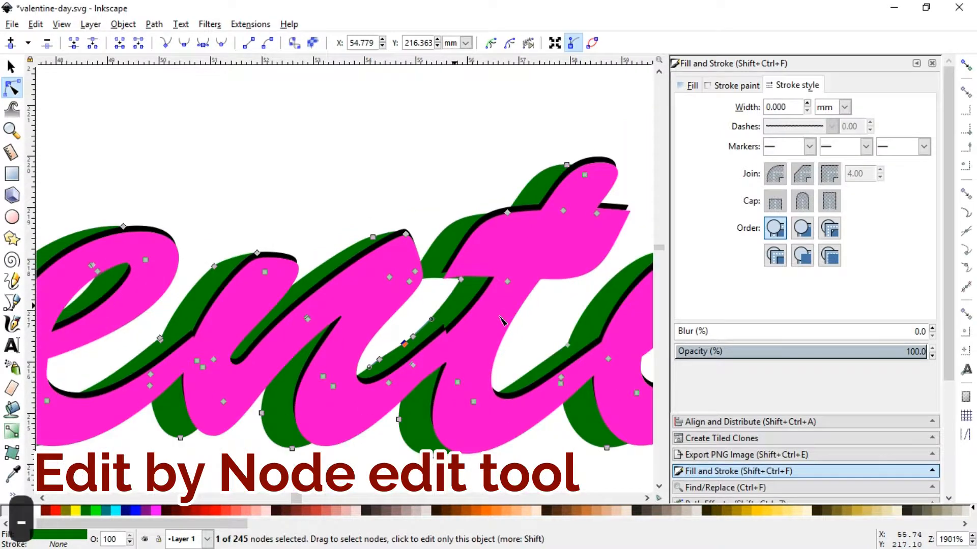
pyautogui.doubleClick(193, 433)
pyautogui.moveTo(193, 433); pyautogui.dragTo(218, 433)
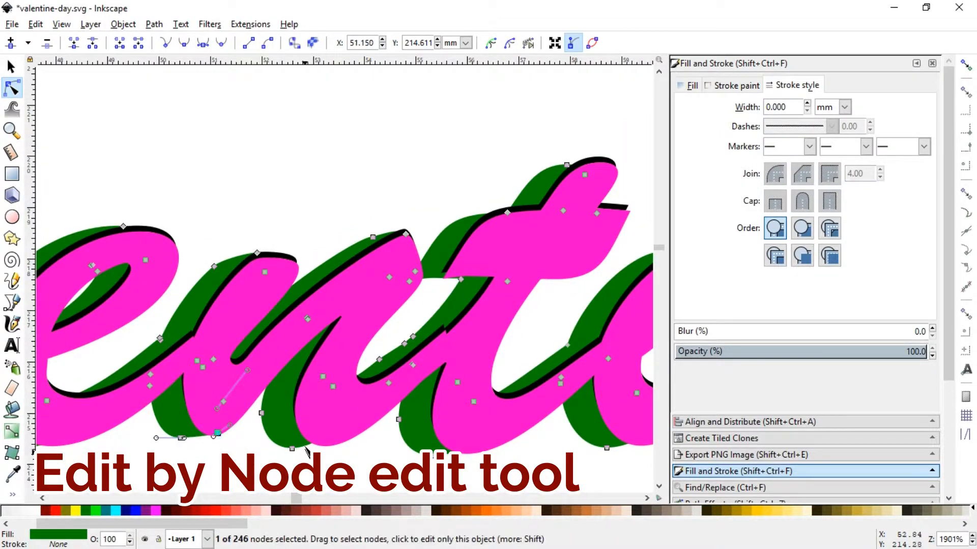
pyautogui.moveTo(312, 442); pyautogui.dragTo(330, 444)
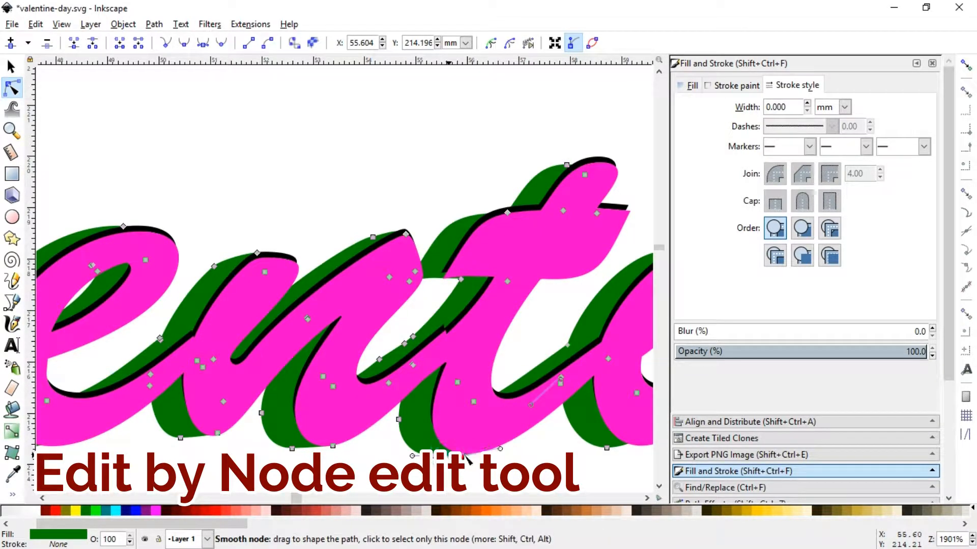
# Move the green nodes of the "t" onto the pink edge at its bottom and the black tip at its top
pyautogui.moveTo(456, 457); pyautogui.dragTo(471, 458)
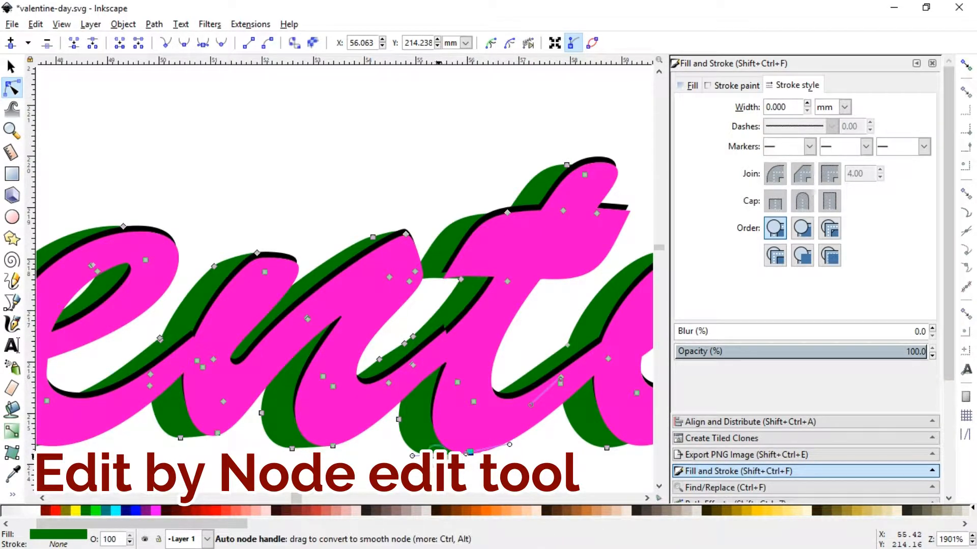
pyautogui.click(649, 499)
pyautogui.click(648, 498)
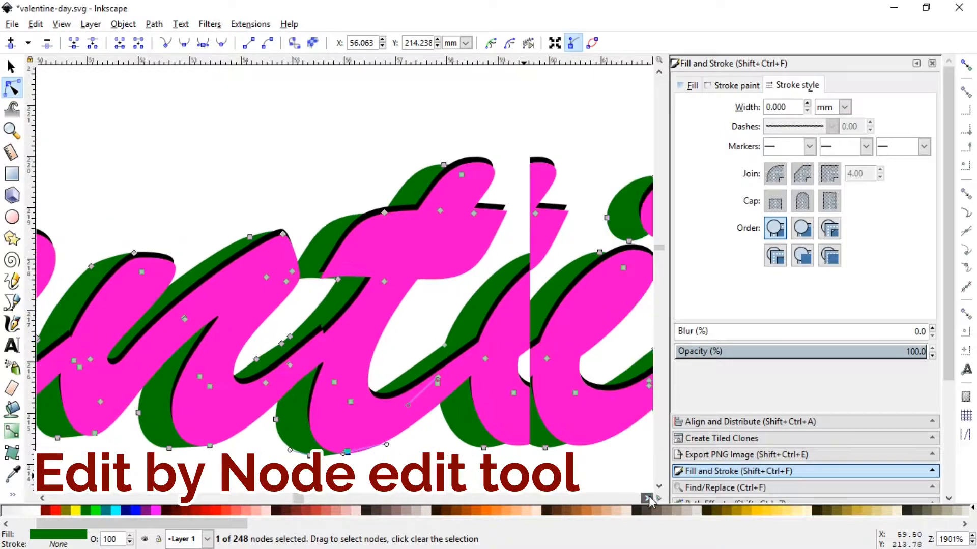
pyautogui.click(648, 498)
pyautogui.click(648, 498)
pyautogui.moveTo(321, 165); pyautogui.dragTo(361, 164)
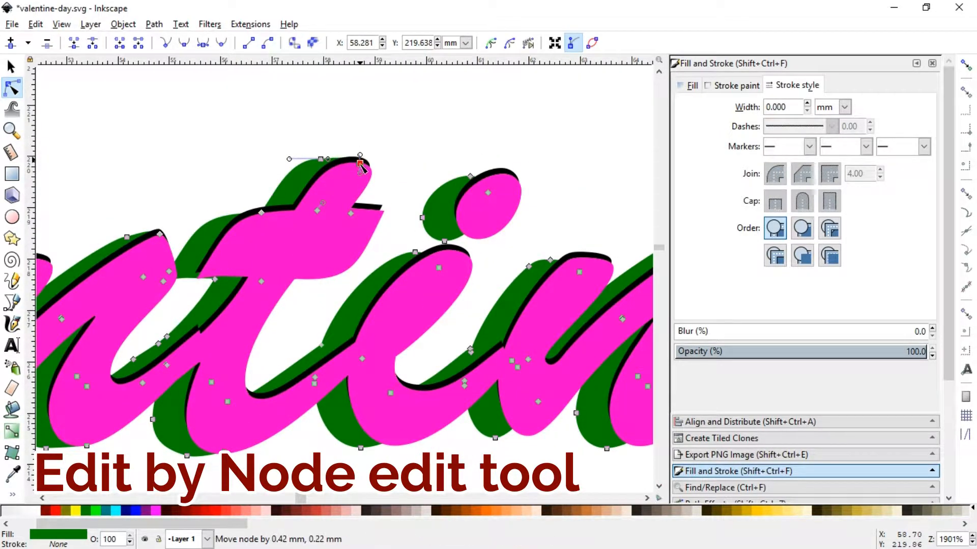
# Add and move green nodes so the bottoms of the "i" and the second "n"'s first stem meet the pink, and raise that stem's top node
pyautogui.moveTo(372, 449)
pyautogui.mouseDown()
pyautogui.moveTo(401, 450)
pyautogui.moveTo(358, 450)
pyautogui.moveTo(367, 453)
pyautogui.mouseUp()
pyautogui.keyDown('shift'); pyautogui.click(361, 448); pyautogui.keyUp('shift')
pyautogui.click(506, 433)
pyautogui.doubleClick(507, 434)
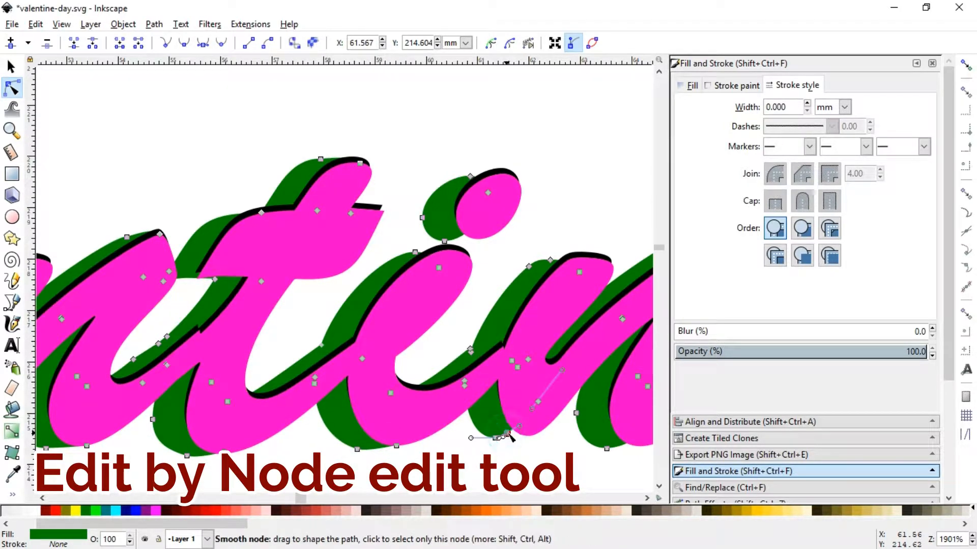
pyautogui.moveTo(507, 433); pyautogui.dragTo(532, 434)
pyautogui.moveTo(583, 261); pyautogui.dragTo(553, 251)
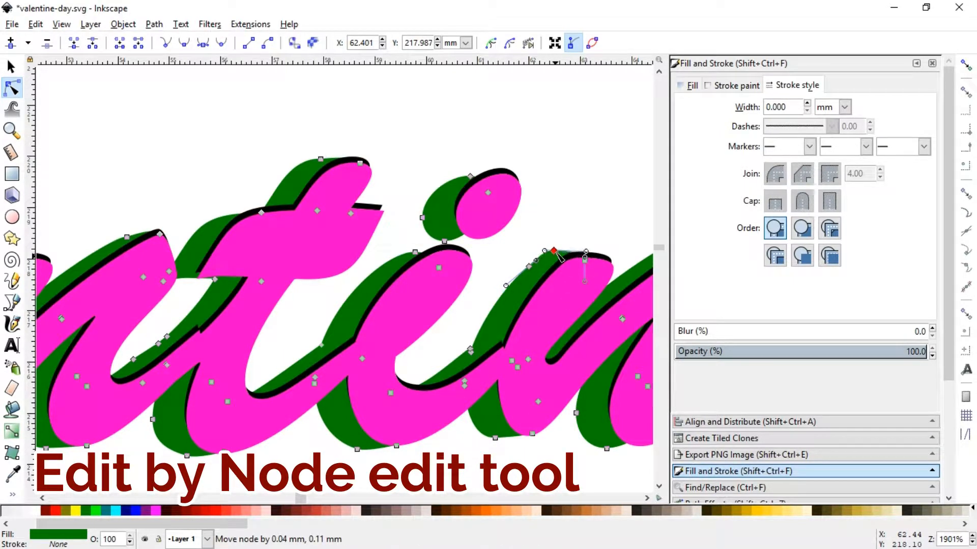
# Add and move green nodes around the dot of the "i" so its shadow joins the pink bottom and the black top edge smoothly
pyautogui.click(458, 238)
pyautogui.moveTo(481, 235); pyautogui.dragTo(484, 237)
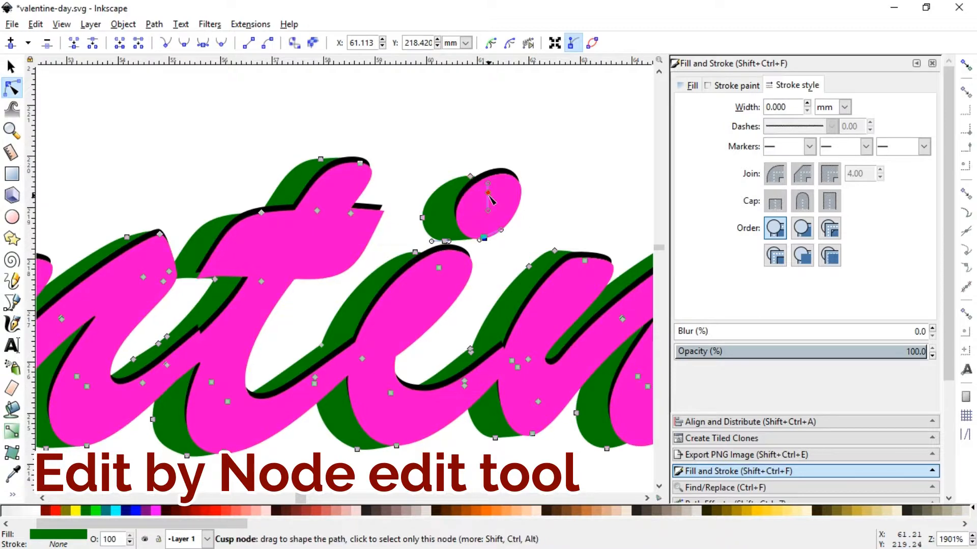
pyautogui.moveTo(488, 193); pyautogui.dragTo(470, 171)
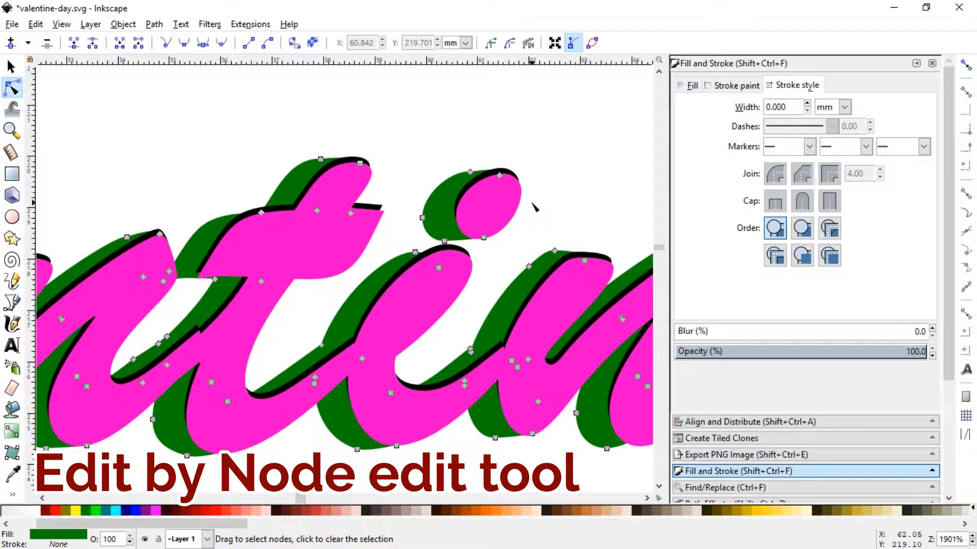
# Move the green nodes of the second "n"'s last stem and the final "e" onto the pink bottoms, the black tail tip and the upper outline
pyautogui.click(647, 499)
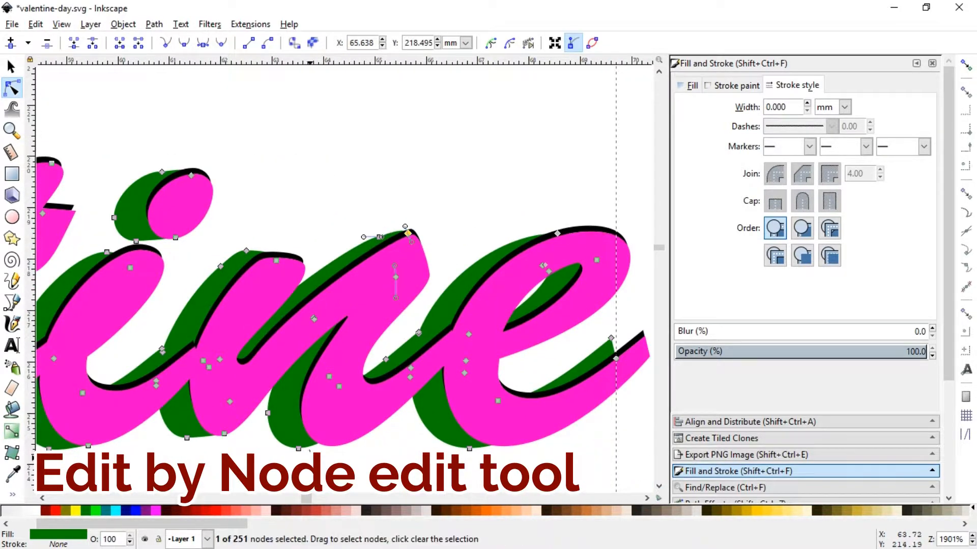
pyautogui.click(314, 448)
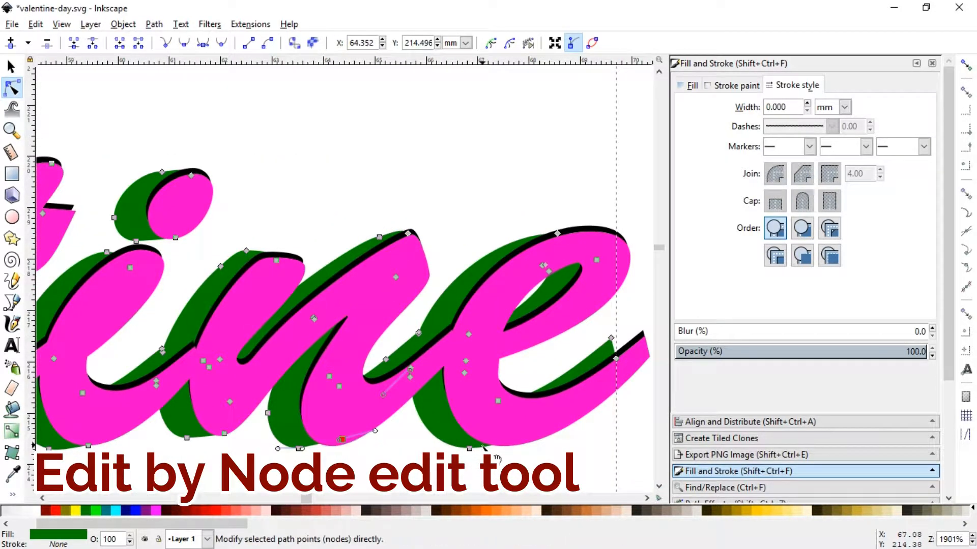
pyautogui.click(508, 447)
pyautogui.click(642, 336)
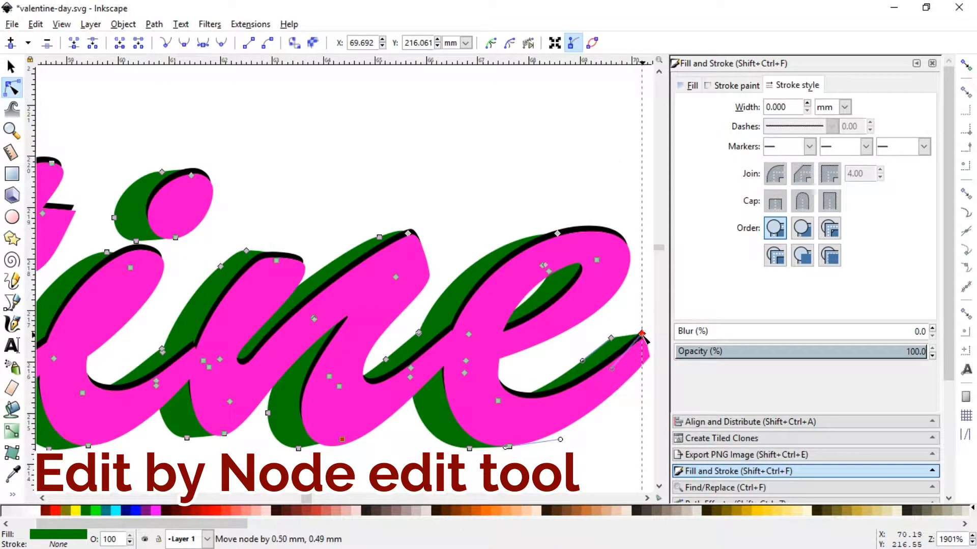
pyautogui.moveTo(559, 235); pyautogui.dragTo(561, 232)
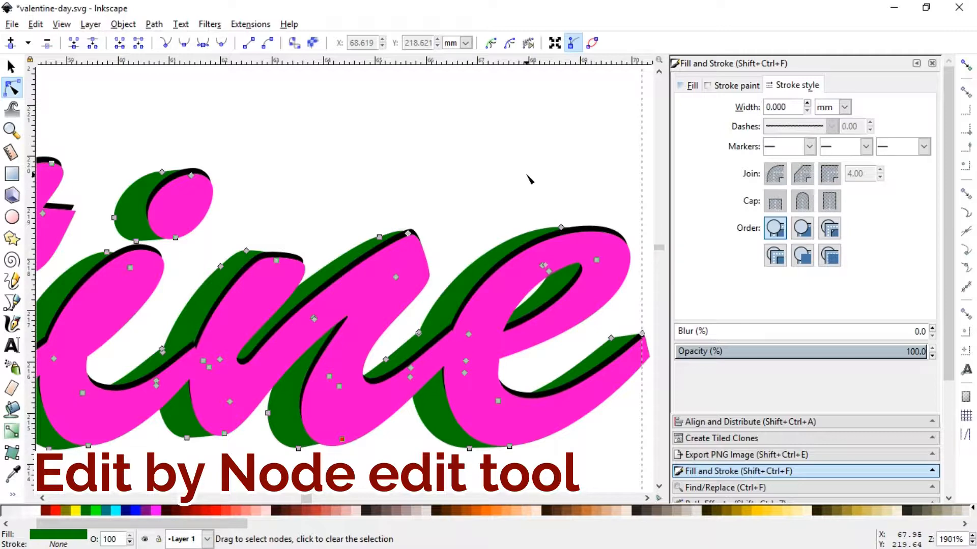
# Add and move green nodes so both lower ends of the "a" in "Day" meet the pink bottoms
pyautogui.press('-')
pyautogui.press('-')
pyautogui.press('-')
pyautogui.press('-')
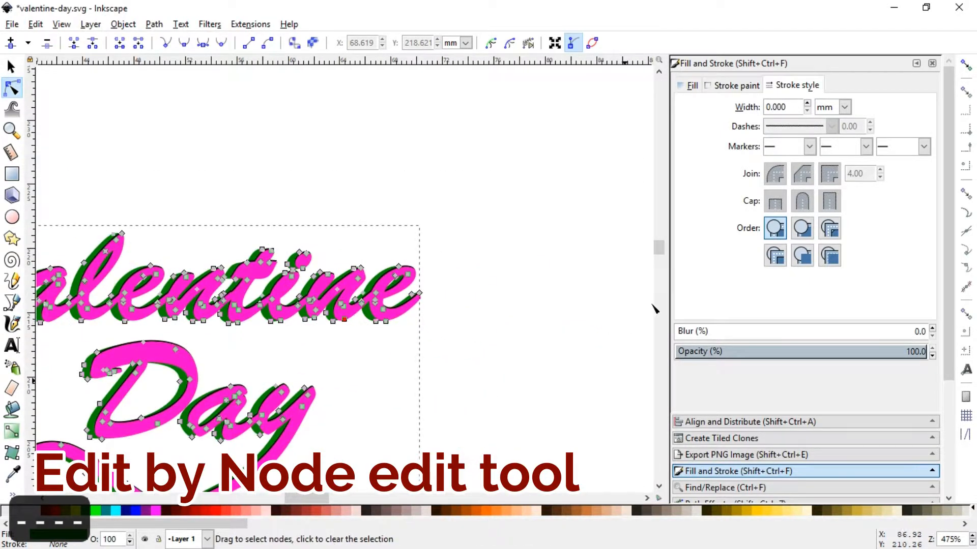
pyautogui.press('z')
pyautogui.moveTo(212, 305); pyautogui.dragTo(473, 398)
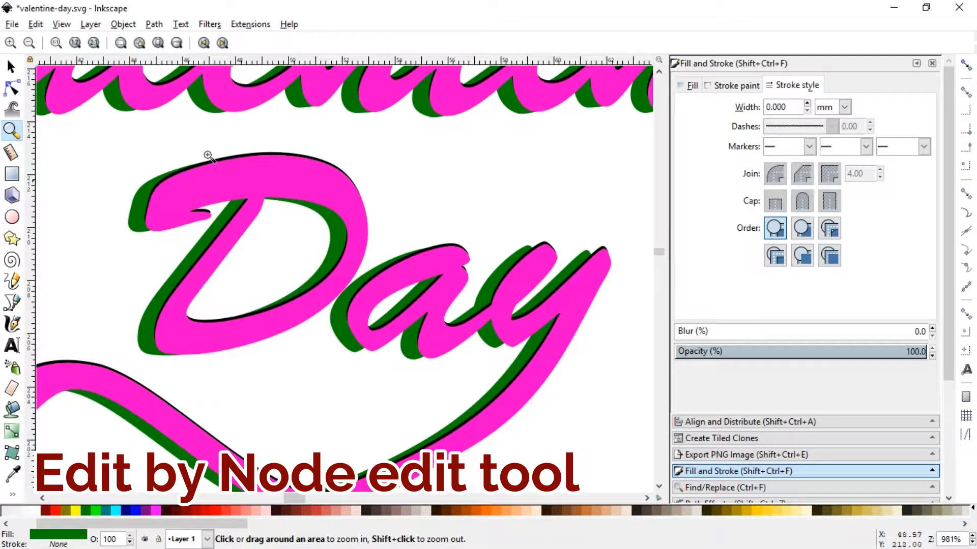
pyautogui.press('n')
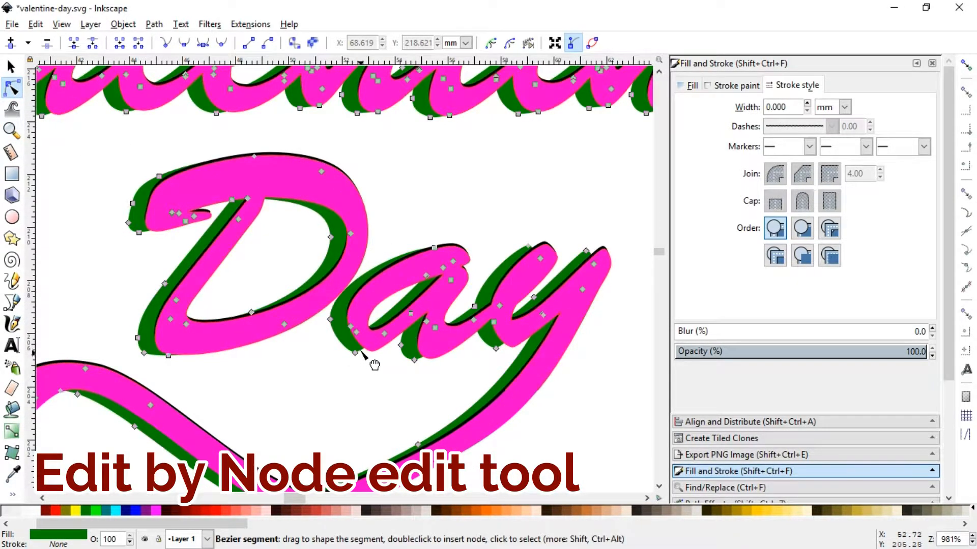
pyautogui.press('z')
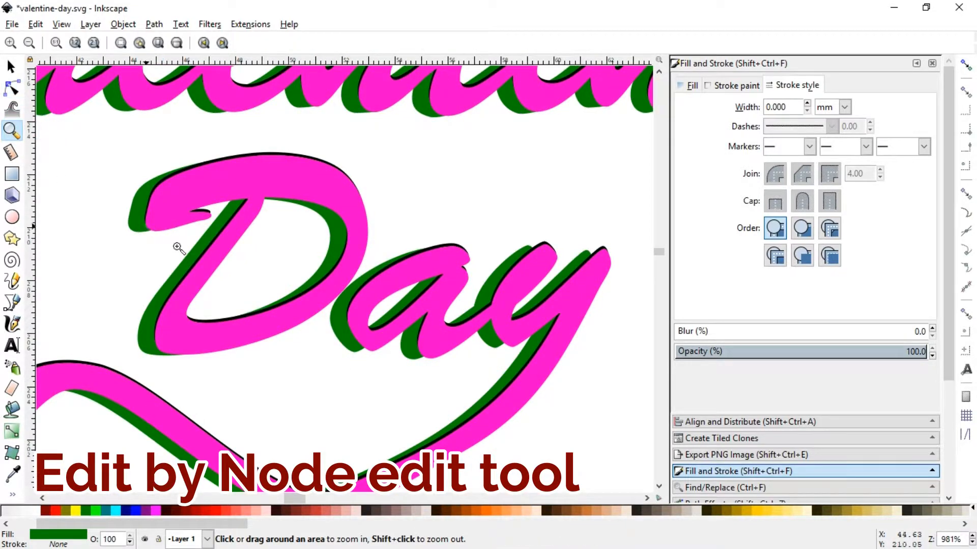
pyautogui.moveTo(177, 248); pyautogui.dragTo(576, 408)
pyautogui.click(332, 319)
pyautogui.moveTo(323, 324); pyautogui.dragTo(342, 322)
pyautogui.doubleClick(411, 330)
pyautogui.moveTo(411, 330); pyautogui.dragTo(432, 330)
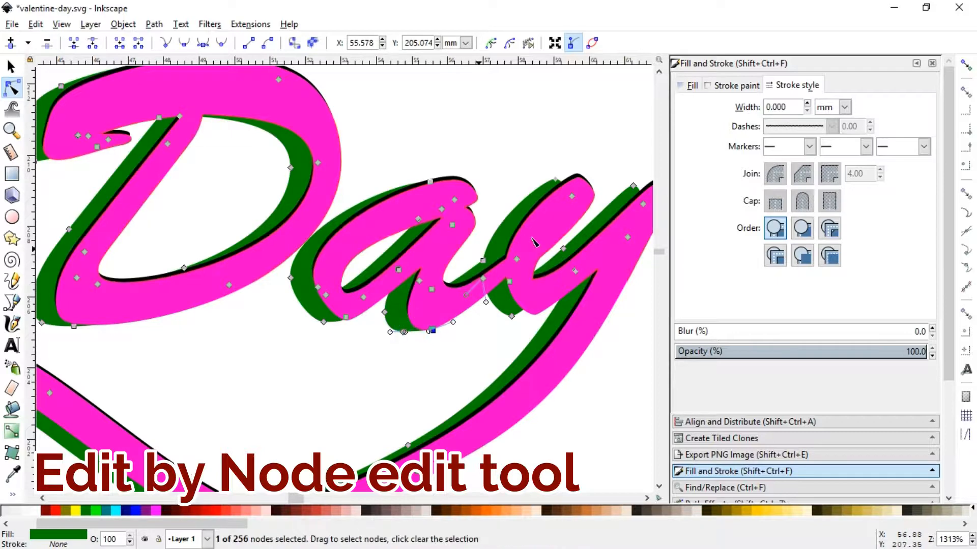
# Add a green node to join the lower bend of the "y" to the pink, and move the green nodes onto its two black upper tips
pyautogui.doubleClick(519, 313)
pyautogui.moveTo(519, 313); pyautogui.dragTo(536, 316)
pyautogui.click(646, 498)
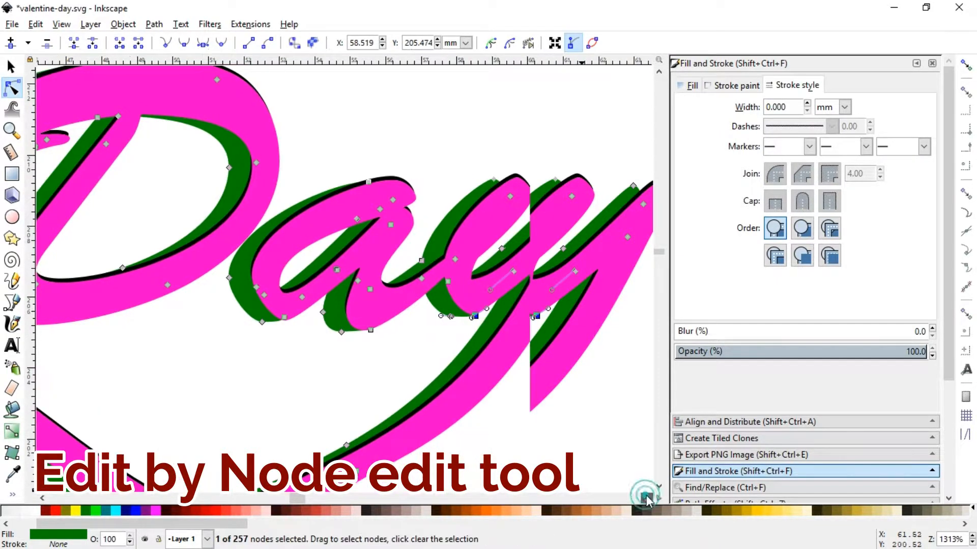
pyautogui.moveTo(582, 204); pyautogui.dragTo(595, 186)
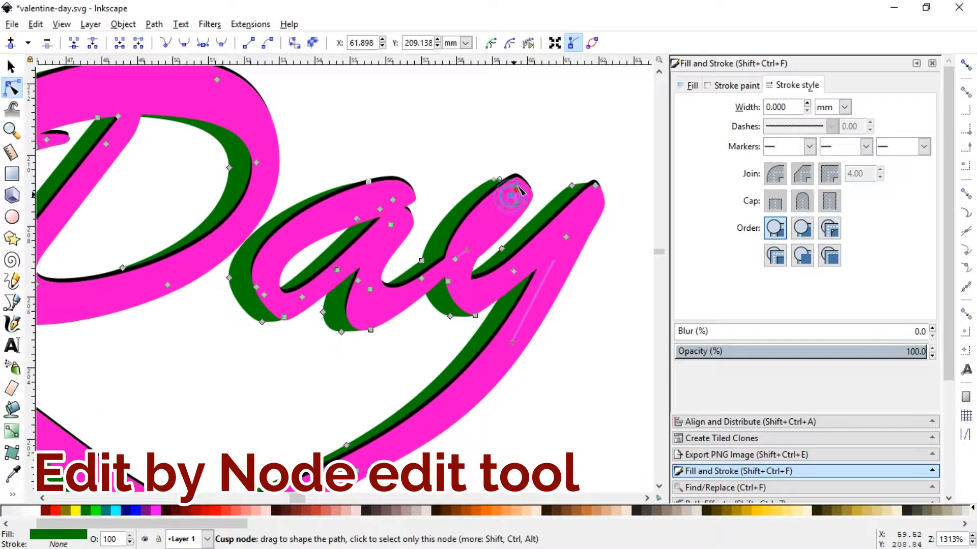
pyautogui.moveTo(512, 187); pyautogui.dragTo(518, 181)
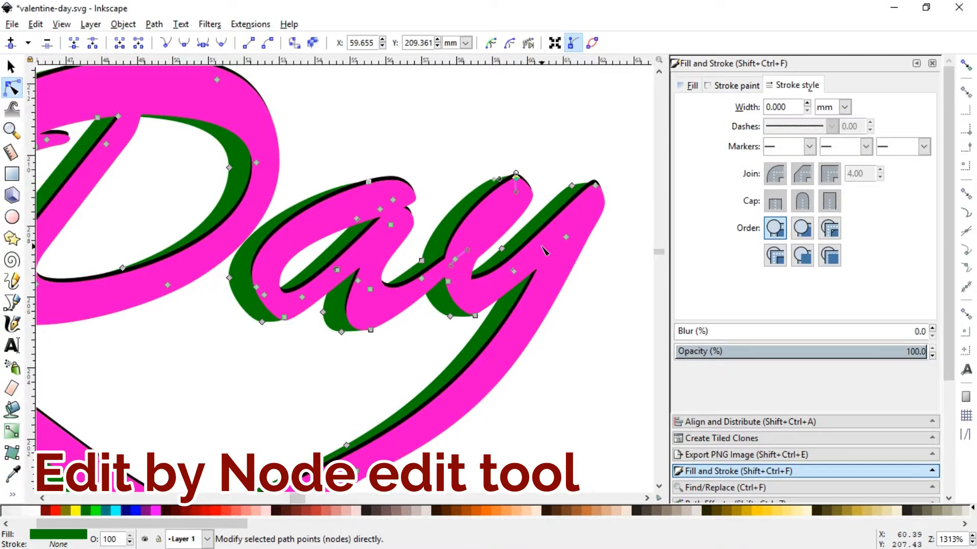
# Extend the green shadow at the end of the "y" flourish to the lower pink corner
pyautogui.press('-')
pyautogui.press('-')
pyautogui.click(11, 130)
pyautogui.moveTo(266, 362); pyautogui.dragTo(438, 460)
pyautogui.click(11, 89)
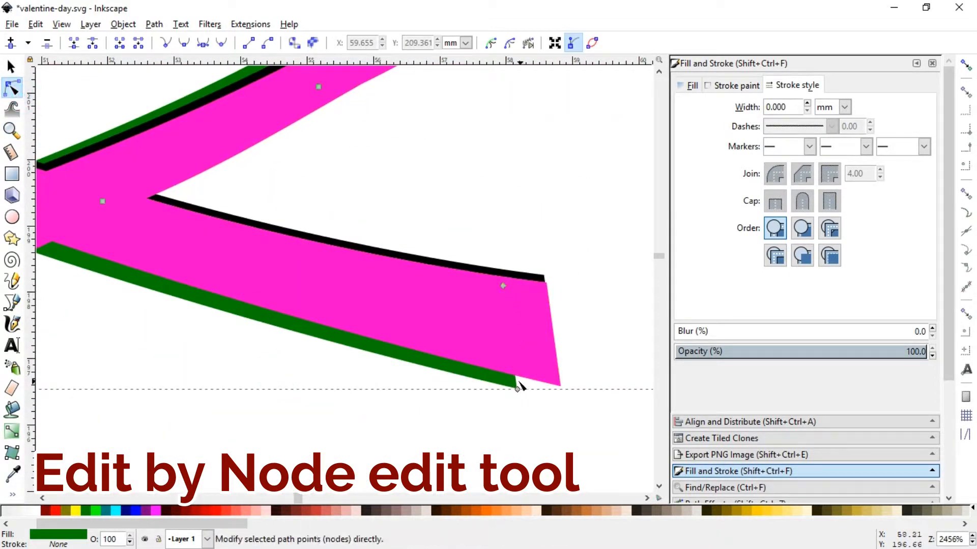
pyautogui.moveTo(516, 388); pyautogui.dragTo(560, 389)
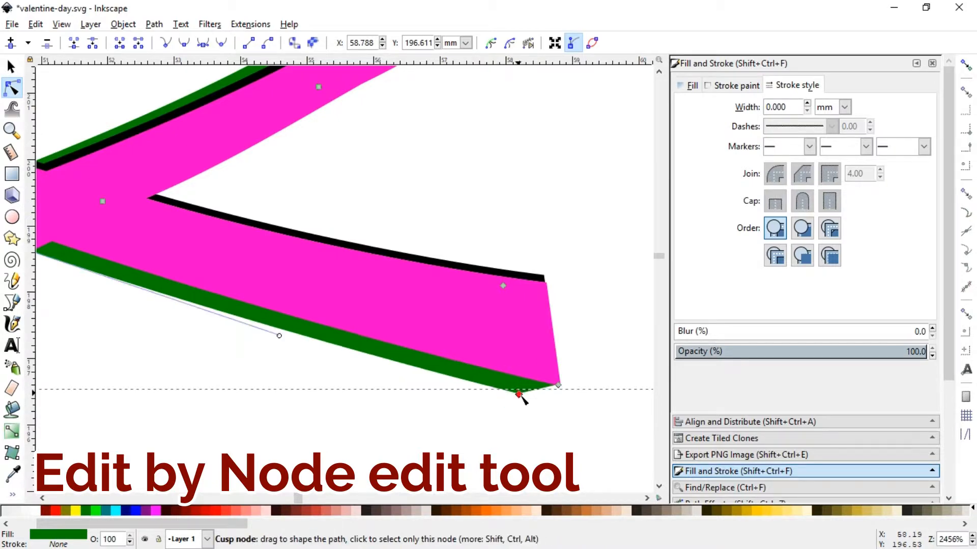
# Adjust the green cusp node along the inner edge of the flourish loop
pyautogui.press('-')
pyautogui.press('-')
pyautogui.press('-')
pyautogui.press('-')
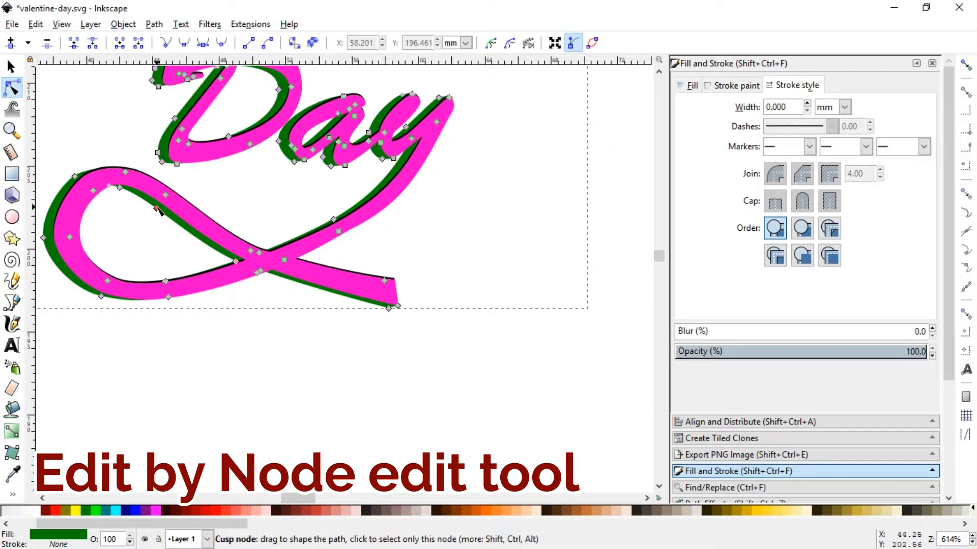
pyautogui.moveTo(156, 208); pyautogui.dragTo(155, 213)
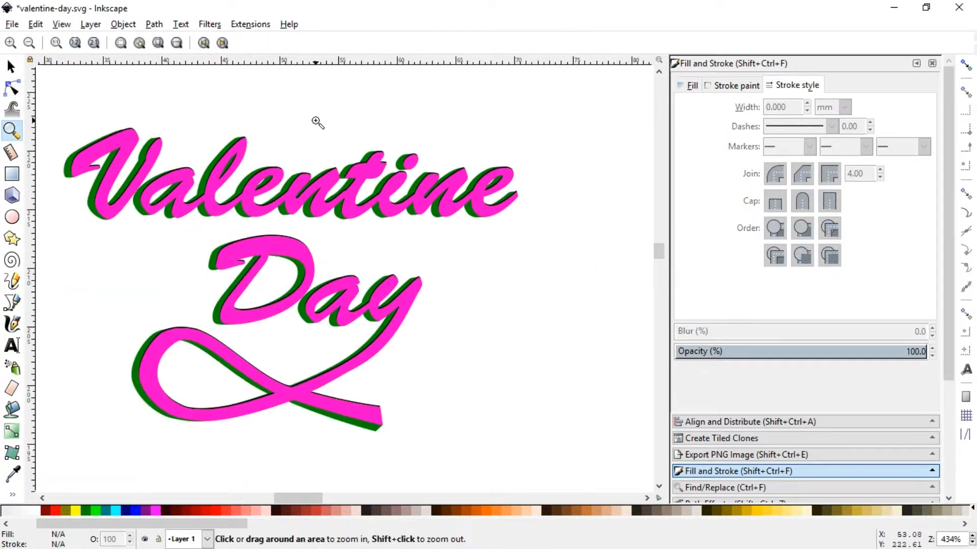
# Duplicate the pink lettering and fill the copy with orange #FF6600
pyautogui.moveTo(350, 141); pyautogui.dragTo(547, 251)
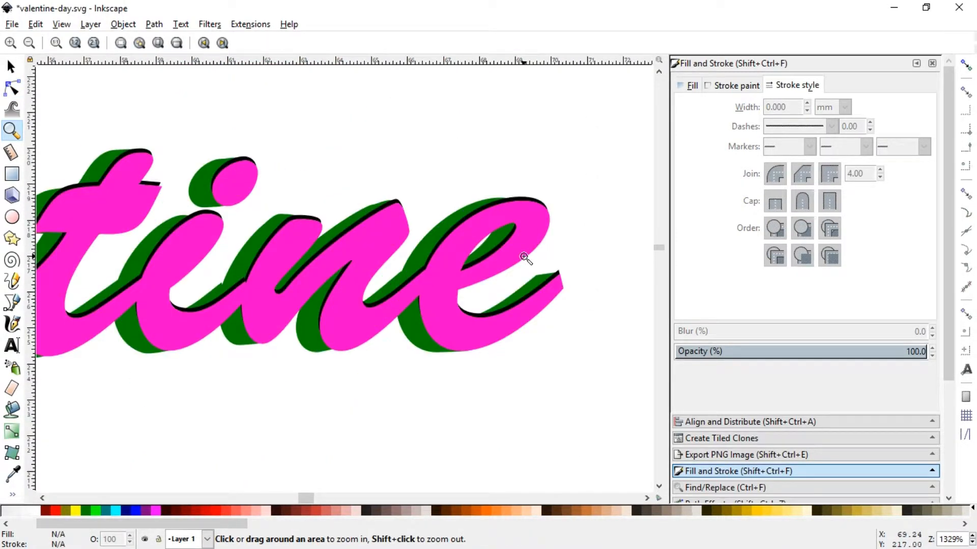
pyautogui.click(456, 330)
pyautogui.keyDown('shift'); pyautogui.click(417, 341); pyautogui.keyUp('shift')
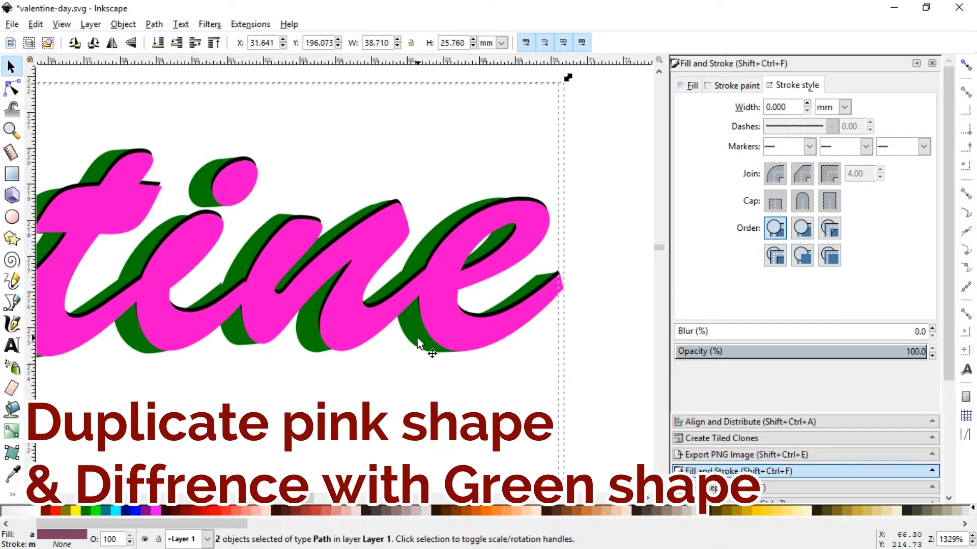
pyautogui.click(553, 297)
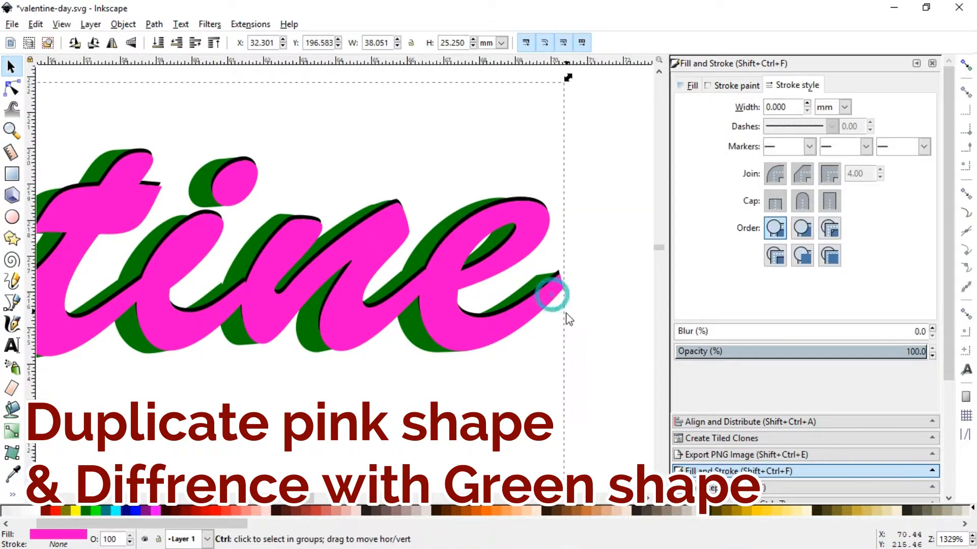
pyautogui.hotkey('ctrl', 'd')
pyautogui.click(511, 507)
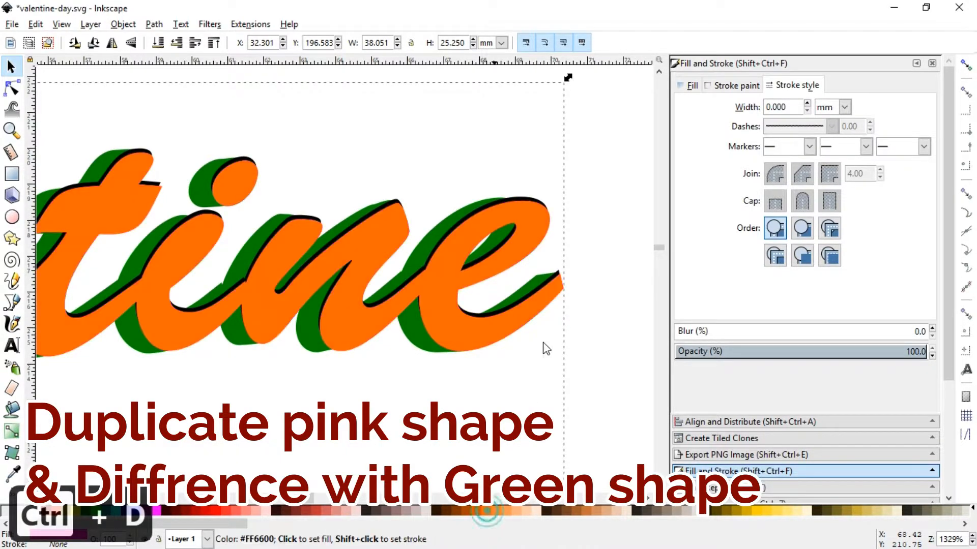
# Subtract the orange copy from the green shadow shape with the Difference operation
pyautogui.keyDown('shift'); pyautogui.click(412, 335); pyautogui.keyUp('shift')
pyautogui.click(154, 24)
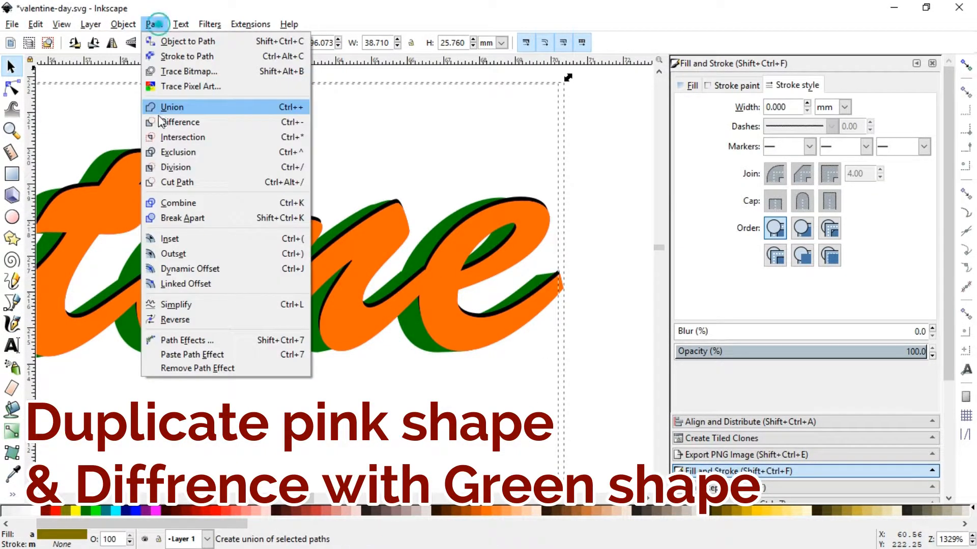
pyautogui.click(171, 120)
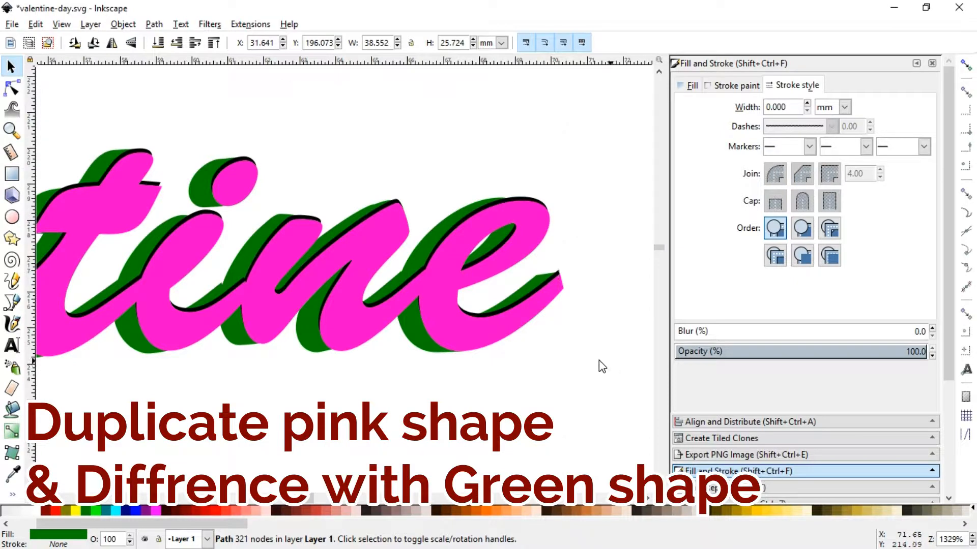
pyautogui.click(600, 365)
# Break apart the green shadow shape into separate pieces
pyautogui.click(415, 338)
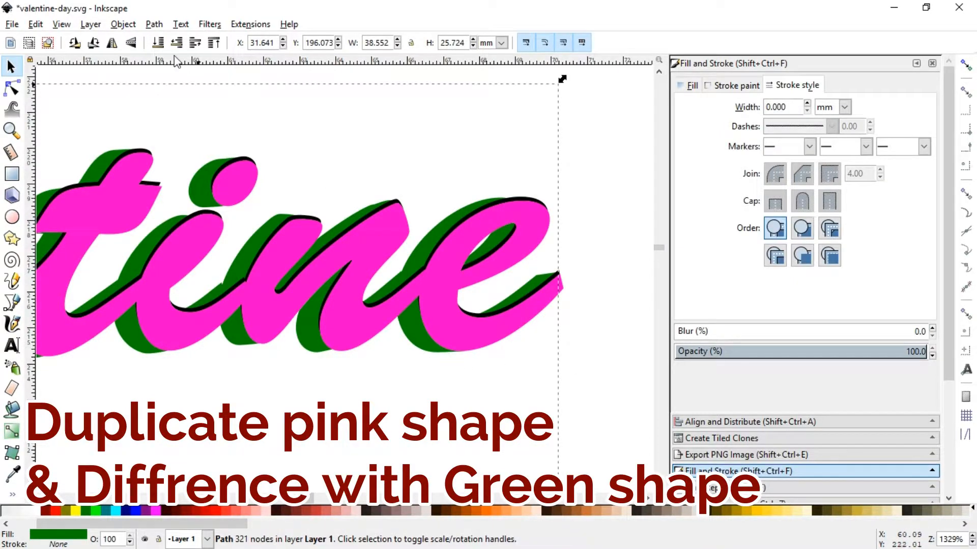
pyautogui.click(154, 24)
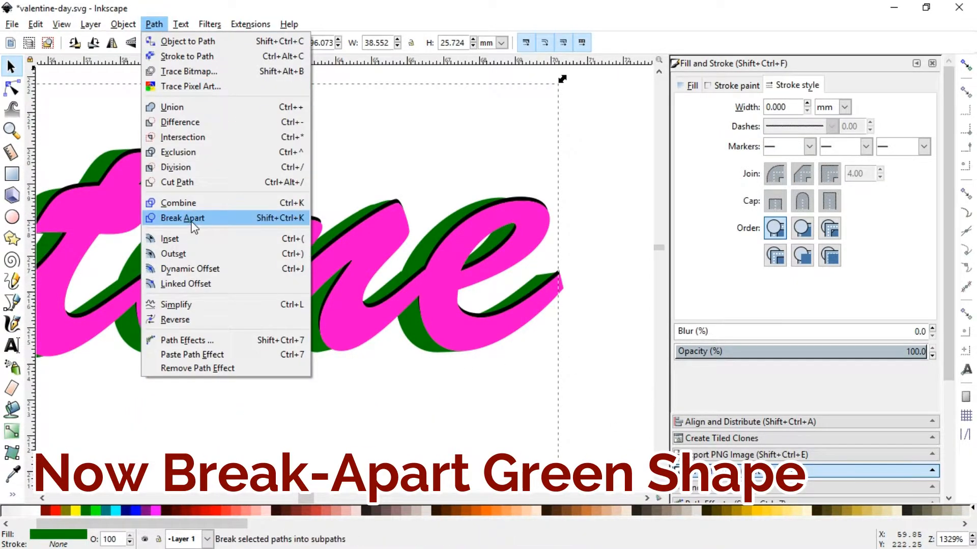
pyautogui.click(183, 216)
pyautogui.click(611, 369)
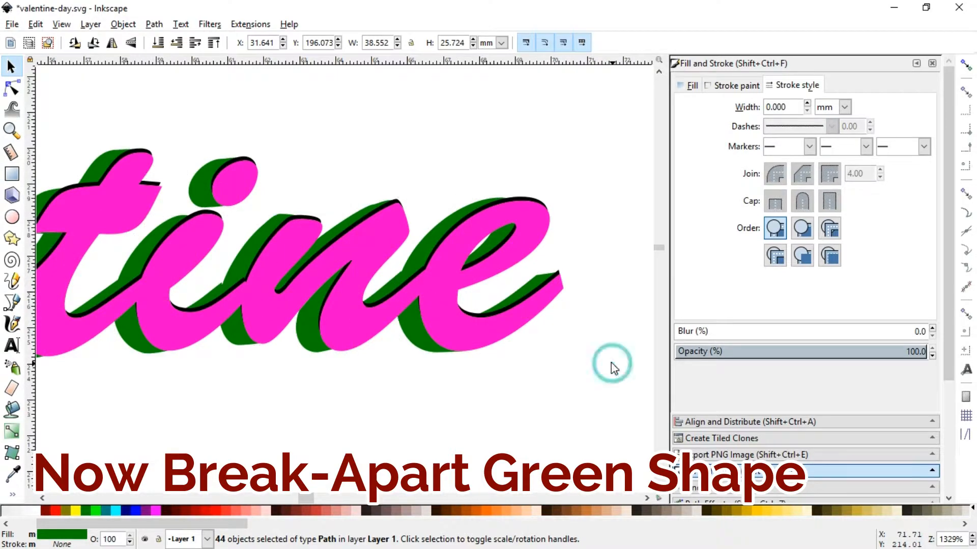
# Fill the lower green shadow pieces of the second "n" and the final "e" with blue
pyautogui.click(417, 346)
pyautogui.keyDown('shift'); pyautogui.click(308, 336); pyautogui.keyUp('shift')
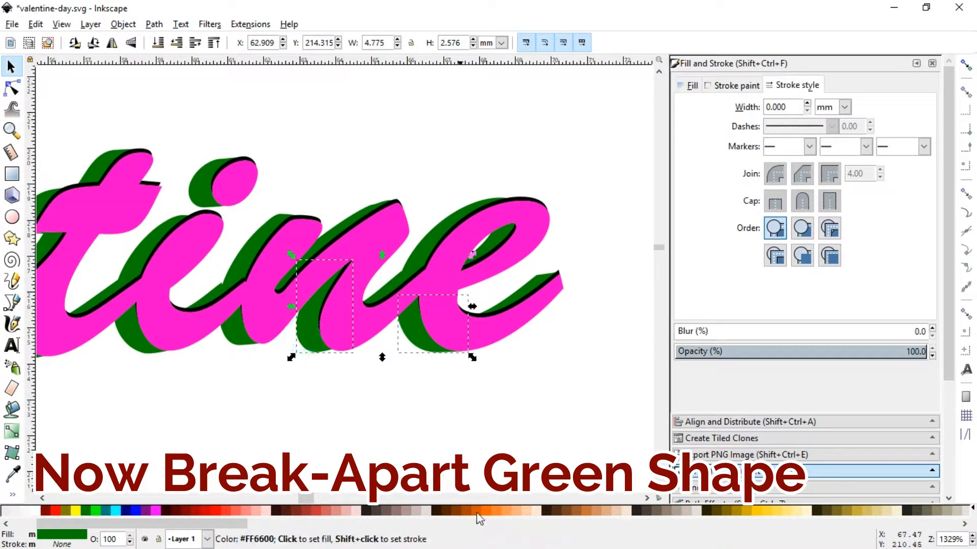
pyautogui.click(133, 512)
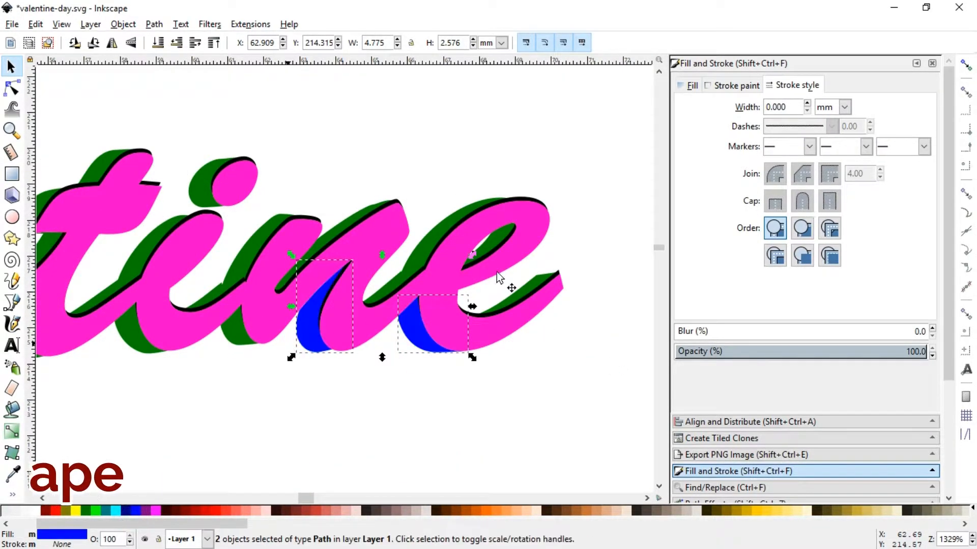
# Fill the shadow pieces above the final "e", along its tail and behind the "i" dot with yellow
pyautogui.click(536, 280)
pyautogui.keyDown('shift'); pyautogui.click(459, 211); pyautogui.keyUp('shift')
pyautogui.keyDown('shift'); pyautogui.click(200, 186); pyautogui.keyUp('shift')
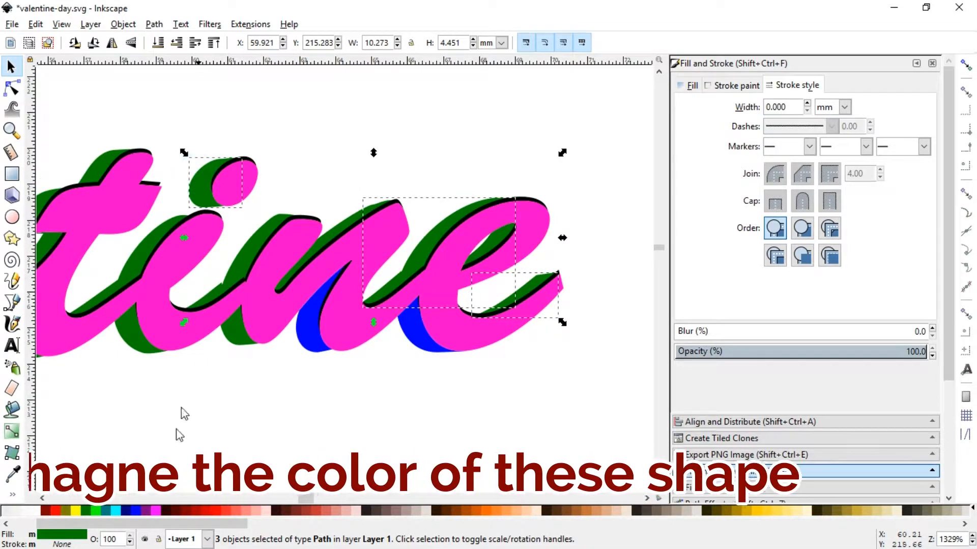
pyautogui.click(75, 516)
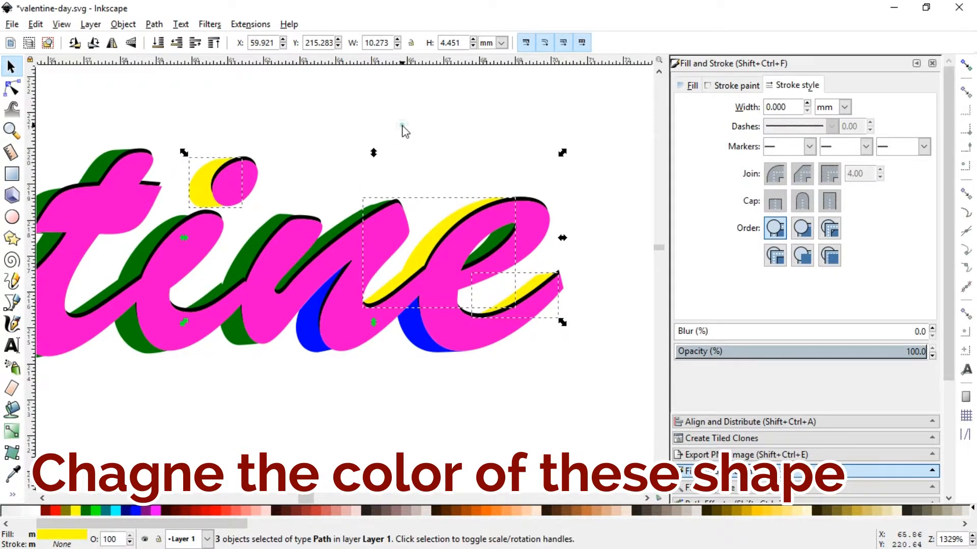
# Fill the four upper shadow pieces of the "t", "i" and second "n" in "Valentine" with yellow
pyautogui.click(402, 128)
pyautogui.click(359, 208)
pyautogui.keyDown('shift'); pyautogui.click(158, 233); pyautogui.keyUp('shift')
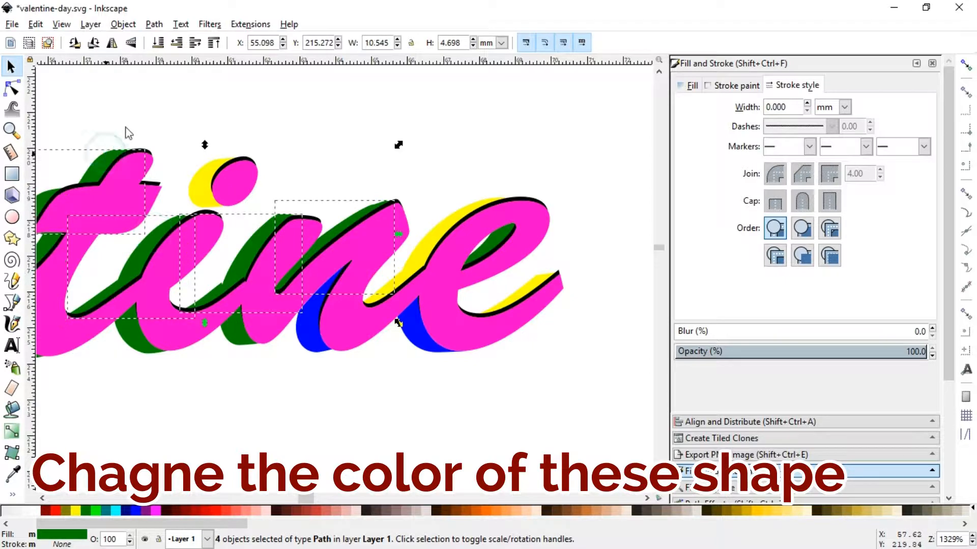
pyautogui.click(74, 510)
# Fill the two blue lower shadow pieces of the second "n" and final "e" with green
pyautogui.click(312, 339)
pyautogui.keyDown('shift'); pyautogui.click(423, 338); pyautogui.keyUp('shift')
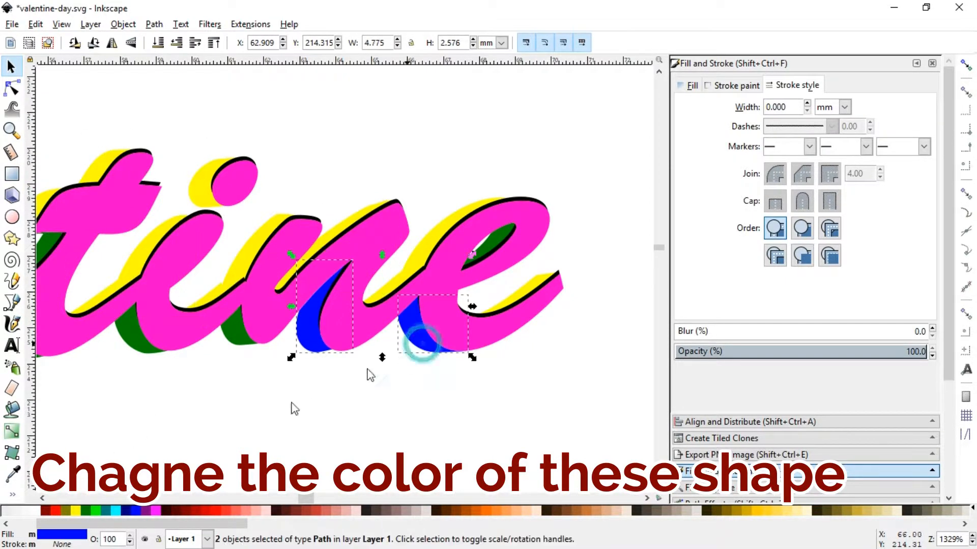
pyautogui.click(85, 509)
# Fill the upper shadow pieces of the first "n" and the piece beside the "t" stem with yellow
pyautogui.moveTo(315, 504); pyautogui.dragTo(302, 498)
pyautogui.click(254, 247)
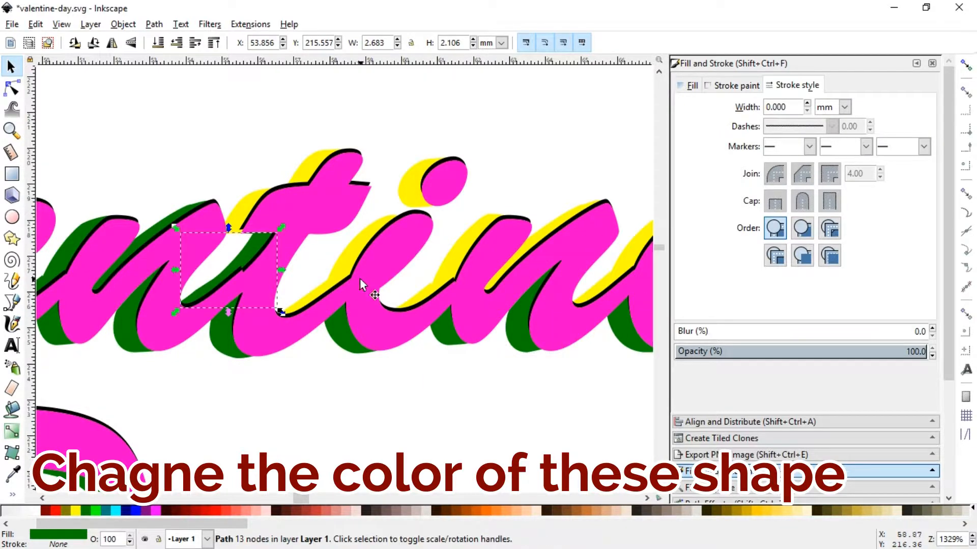
pyautogui.click(75, 509)
pyautogui.click(183, 209)
pyautogui.keyDown('shift'); pyautogui.click(82, 235); pyautogui.keyUp('shift')
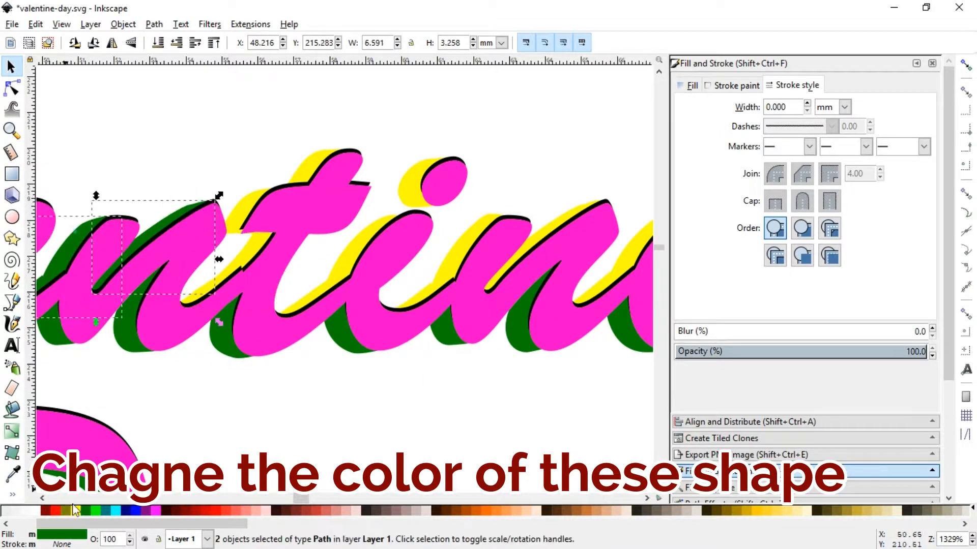
pyautogui.click(75, 509)
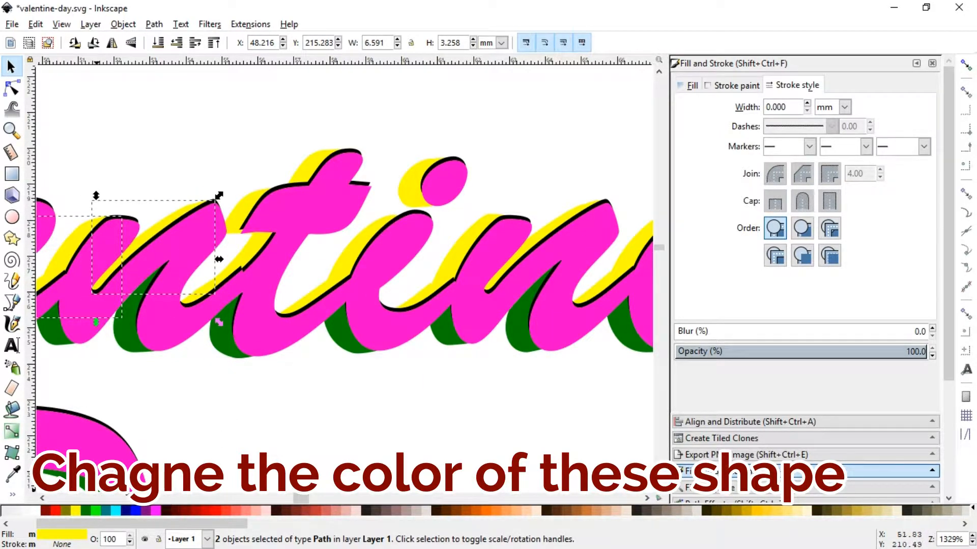
pyautogui.click(398, 415)
# Fill the upper shadow pieces of the "l" and the first "e" in "Valentine" with yellow
pyautogui.press('-')
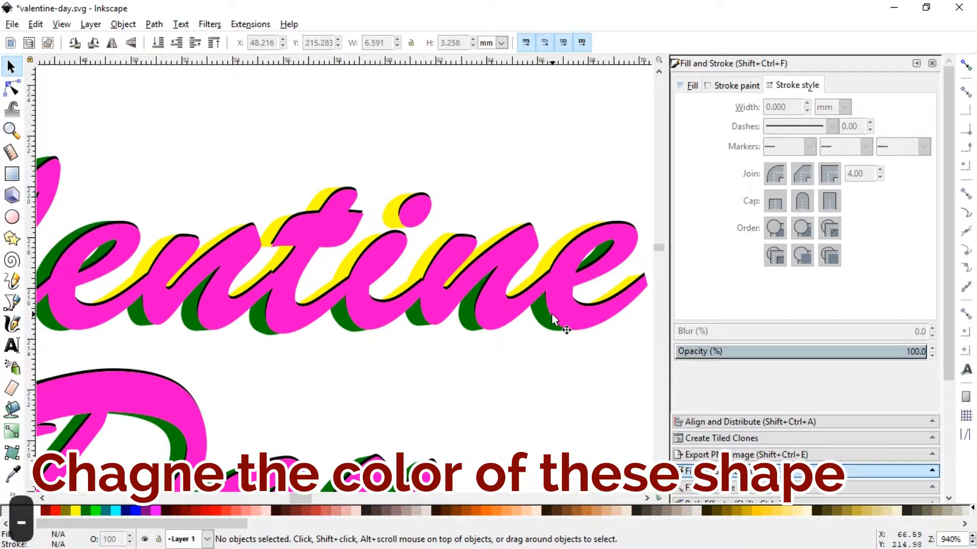
pyautogui.moveTo(300, 499); pyautogui.dragTo(289, 499)
pyautogui.click(364, 234)
pyautogui.keyDown('shift'); pyautogui.click(311, 180); pyautogui.keyUp('shift')
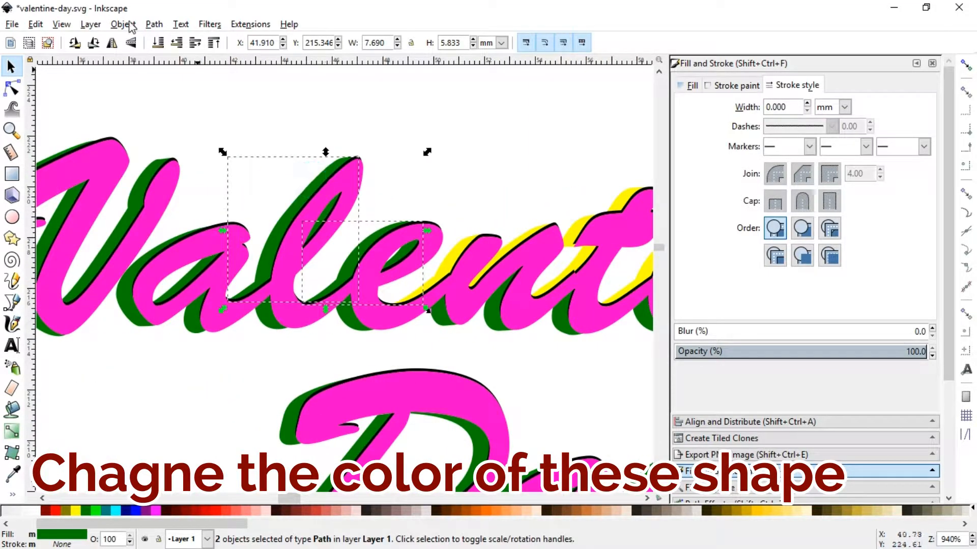
pyautogui.click(75, 510)
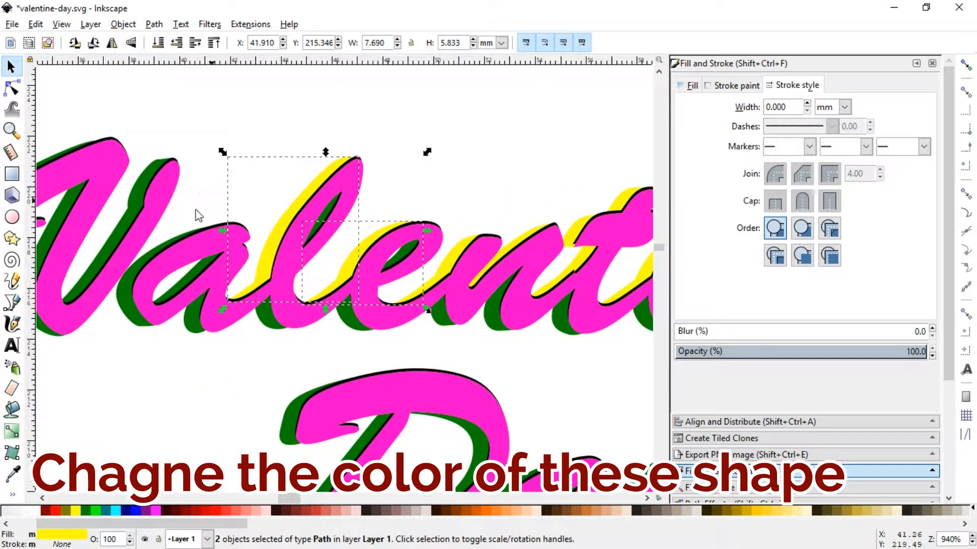
# Fill all shadow pieces of the "V" and the outer left piece of the "a" in "Valentine" with yellow
pyautogui.click(150, 161)
pyautogui.keyDown('shift'); pyautogui.click(149, 252); pyautogui.keyUp('shift')
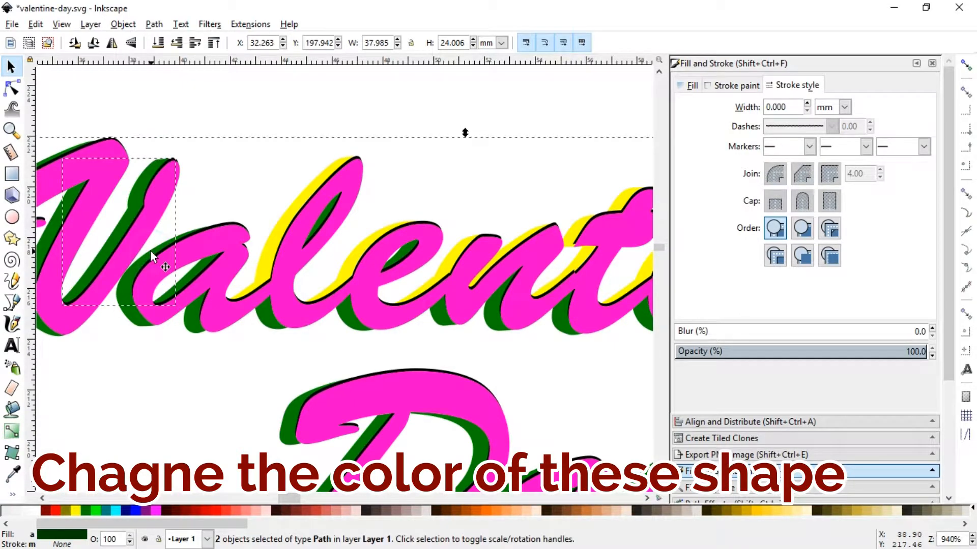
pyautogui.click(133, 320)
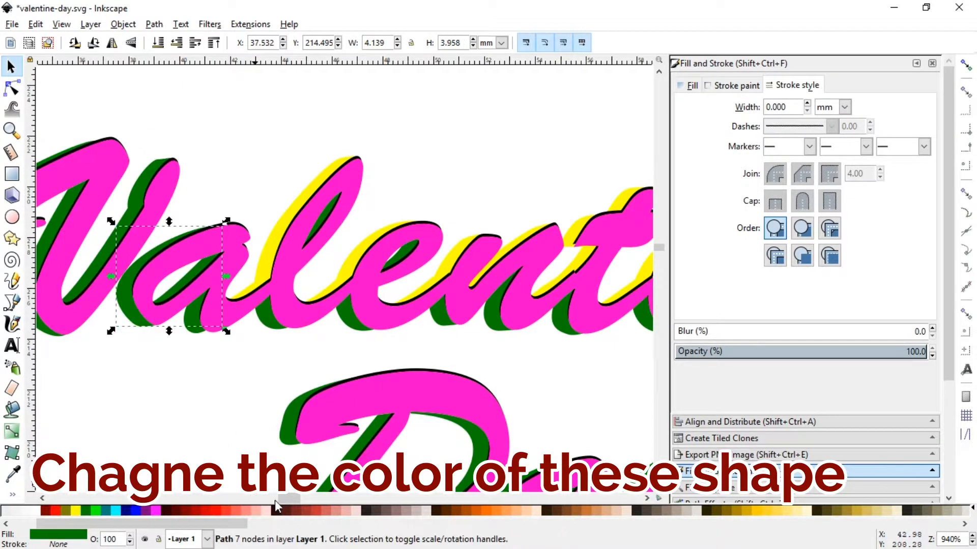
pyautogui.moveTo(287, 499); pyautogui.dragTo(282, 499)
pyautogui.keyDown('shift'); pyautogui.click(129, 201); pyautogui.keyUp('shift')
pyautogui.keyDown('shift'); pyautogui.click(292, 183); pyautogui.keyUp('shift')
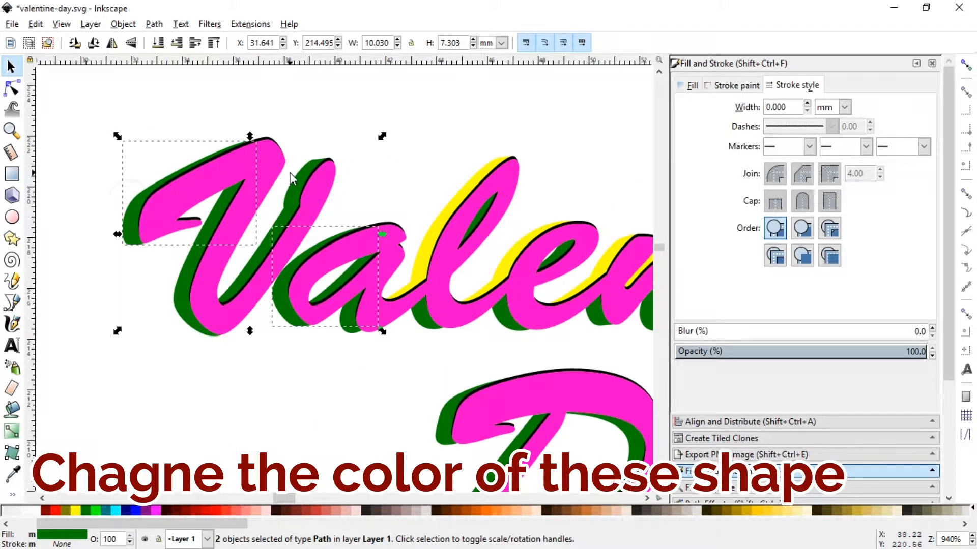
pyautogui.click(75, 510)
pyautogui.click(97, 371)
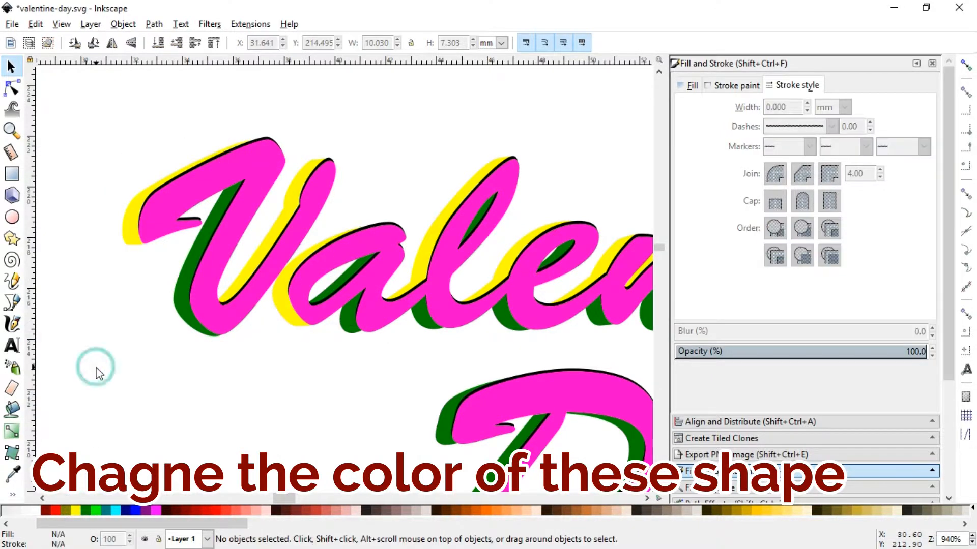
pyautogui.click(179, 286)
pyautogui.click(75, 510)
pyautogui.click(226, 387)
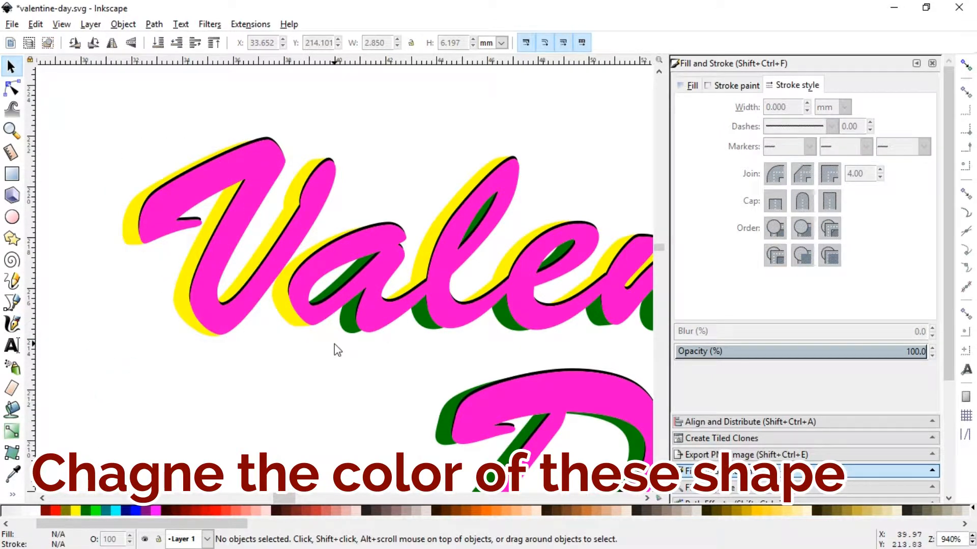
# Fill the top, stem and inner shadow pieces of the "D" in "Day" with yellow
pyautogui.press('-')
pyautogui.press('-')
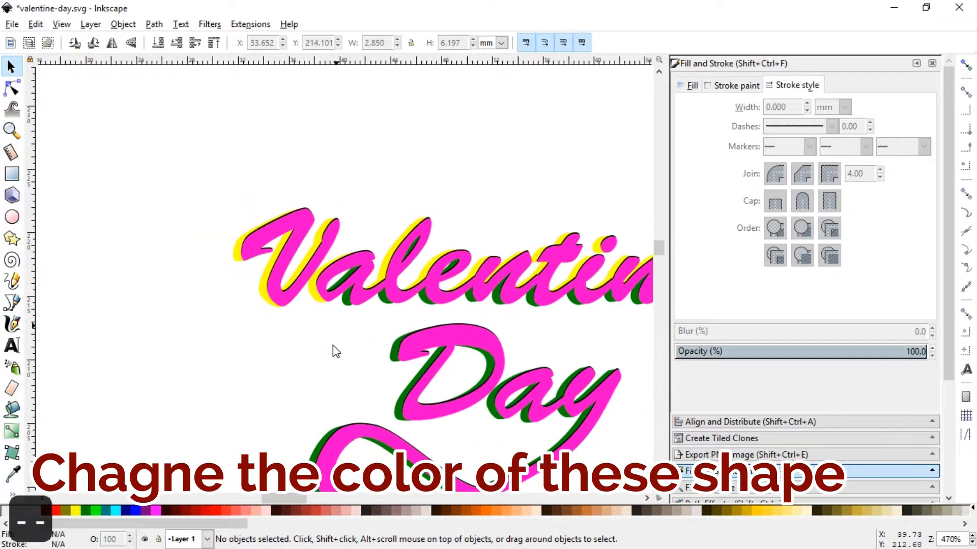
pyautogui.hscroll(4, 304, 501)
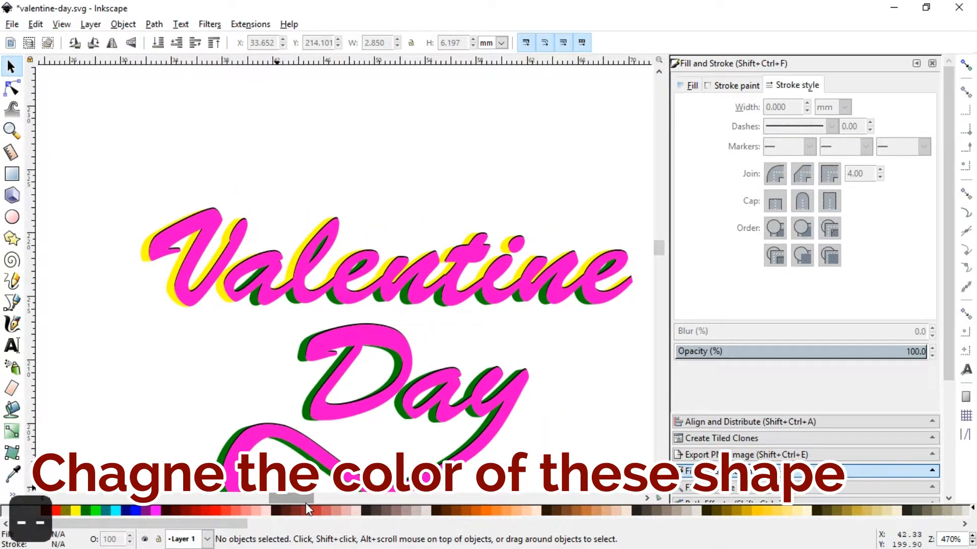
pyautogui.hscroll(1, 308, 499)
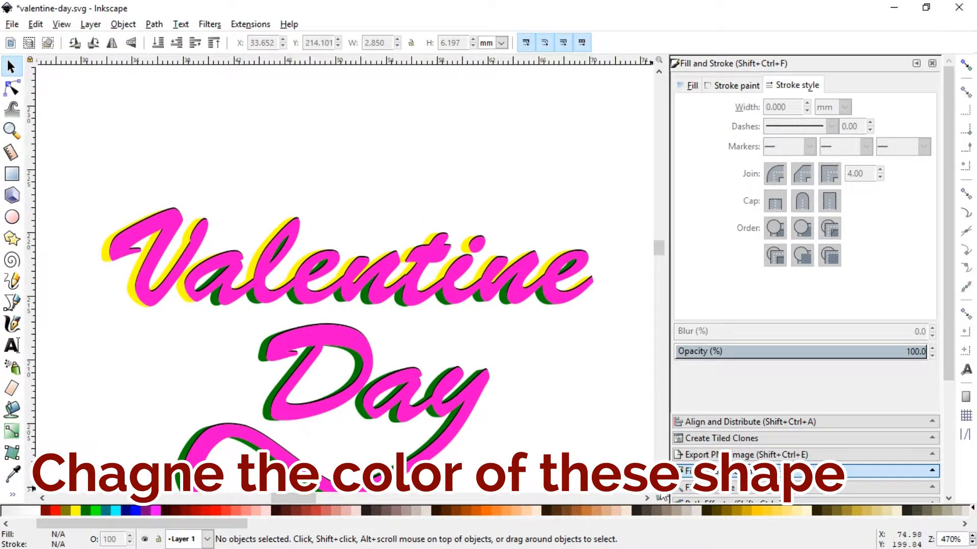
pyautogui.scroll(-3, 416, 441)
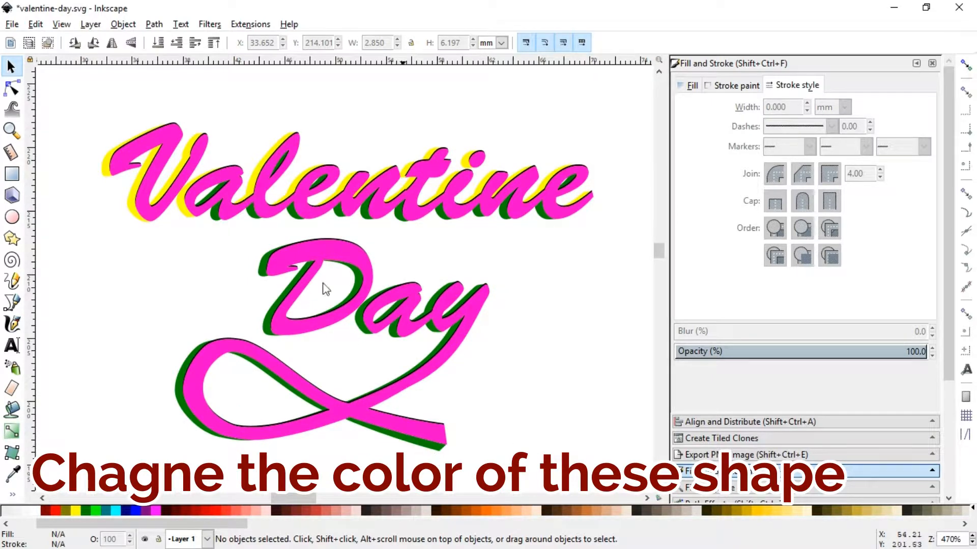
pyautogui.click(262, 254)
pyautogui.click(76, 510)
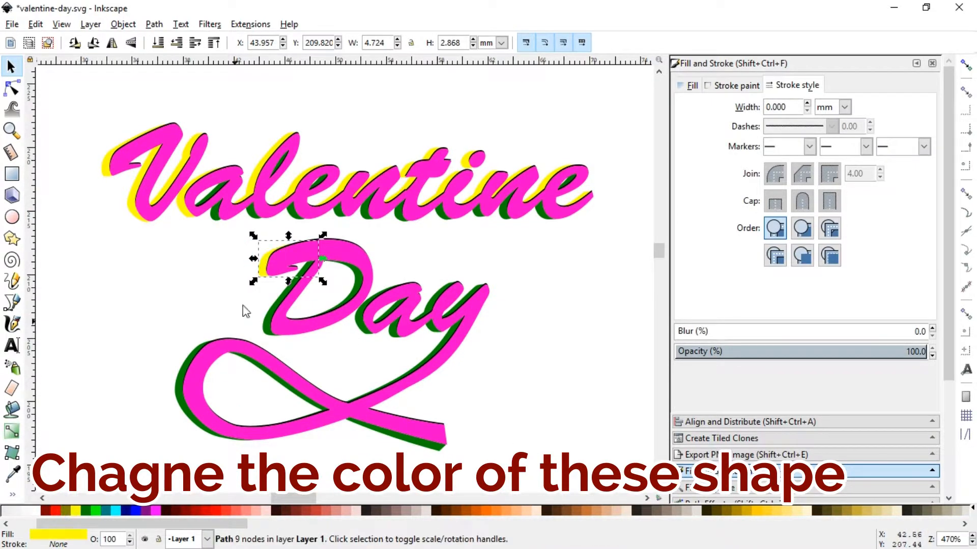
pyautogui.click(267, 318)
pyautogui.click(76, 510)
pyautogui.click(354, 281)
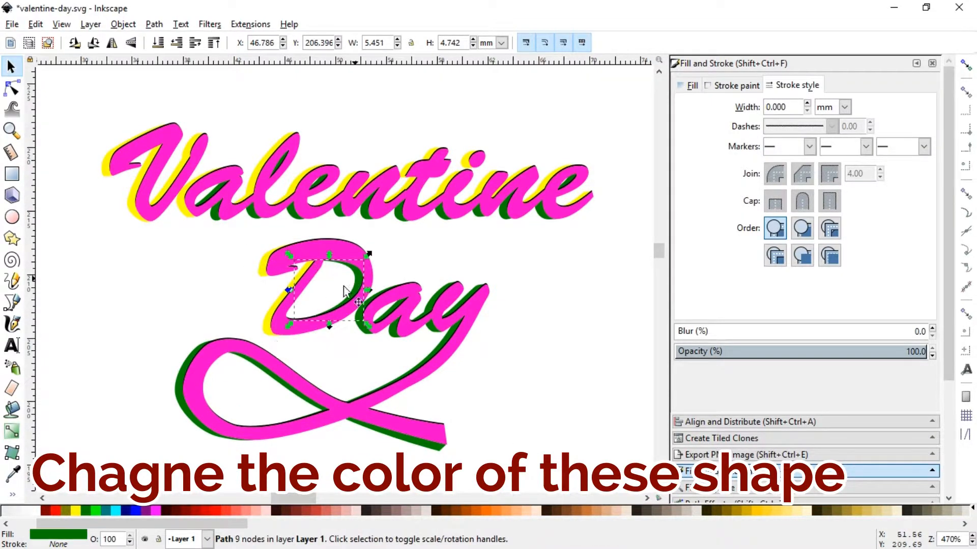
pyautogui.click(76, 511)
# Fill the outer left shadow piece of the "a" and the two left pieces of the "y" in "Day" with yellow
pyautogui.click(359, 329)
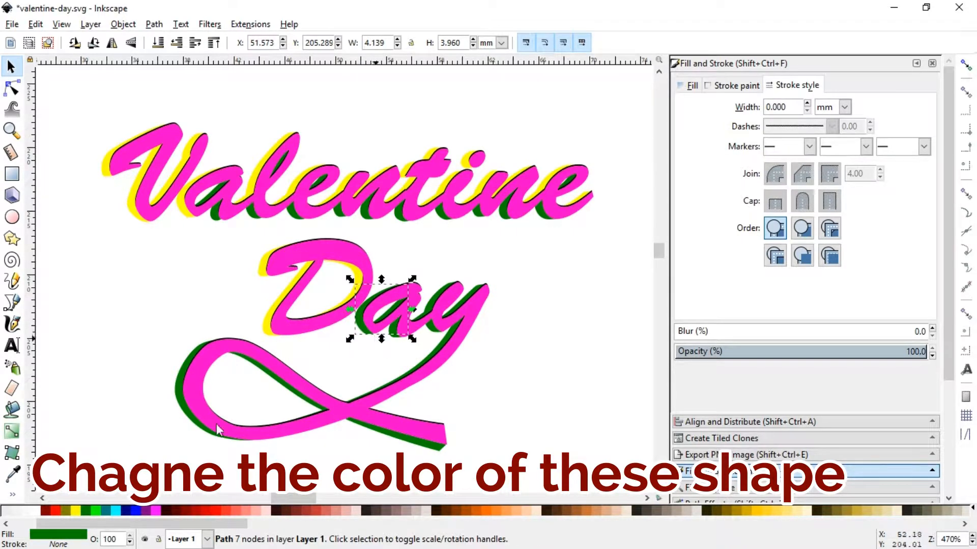
pyautogui.click(76, 511)
pyautogui.click(428, 328)
pyautogui.click(75, 511)
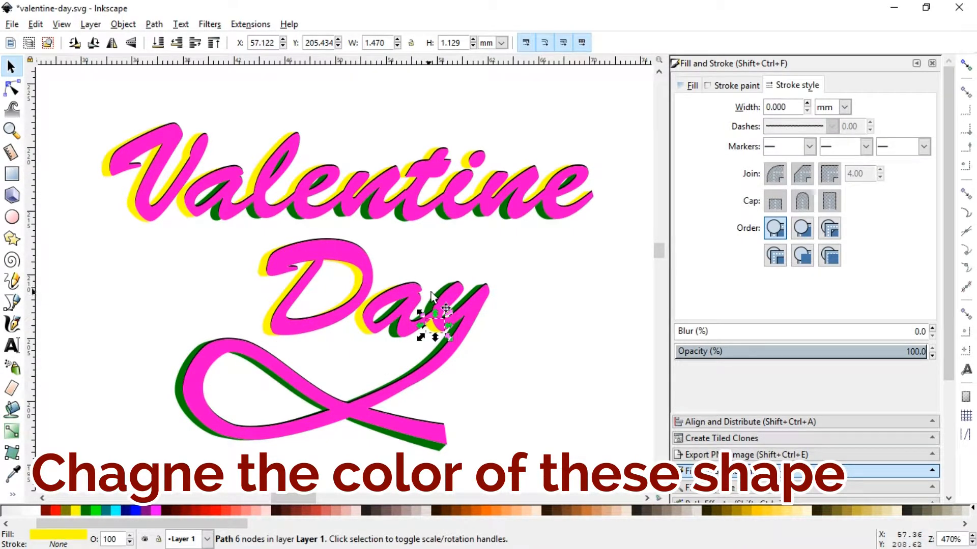
pyautogui.click(431, 298)
pyautogui.click(75, 510)
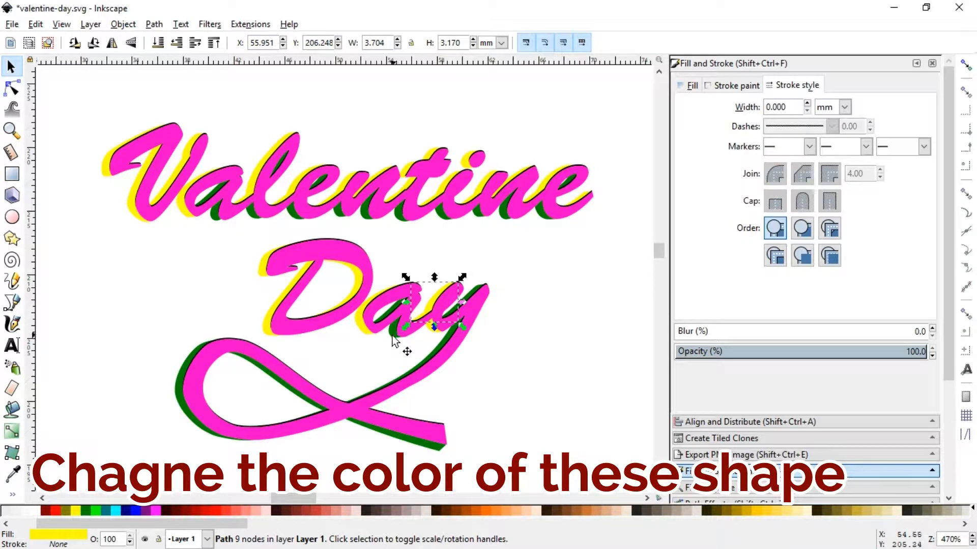
# Fill the shadow piece along the right arm of the "y" in "Day" with yellow
pyautogui.click(488, 349)
pyautogui.click(433, 331)
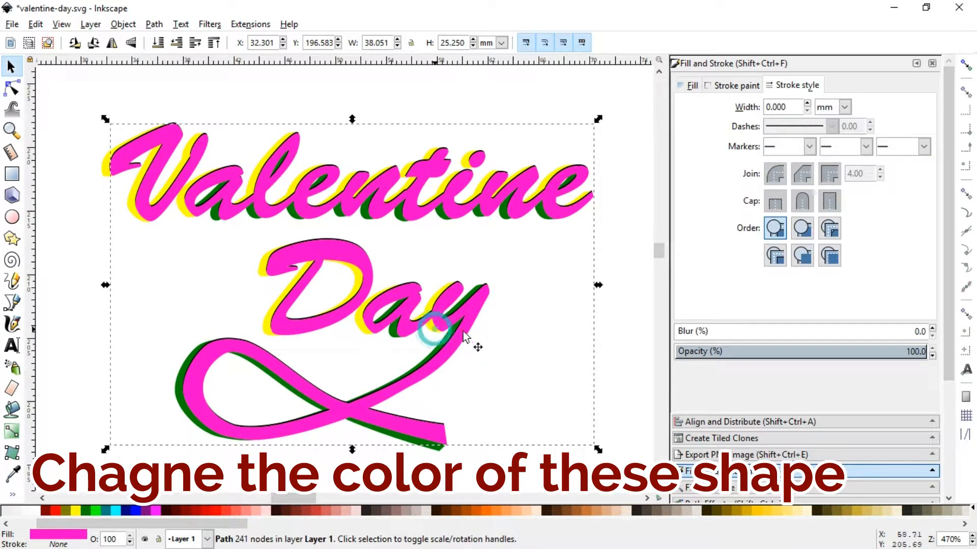
pyautogui.click(437, 335)
pyautogui.click(437, 335)
pyautogui.click(577, 338)
pyautogui.press('z')
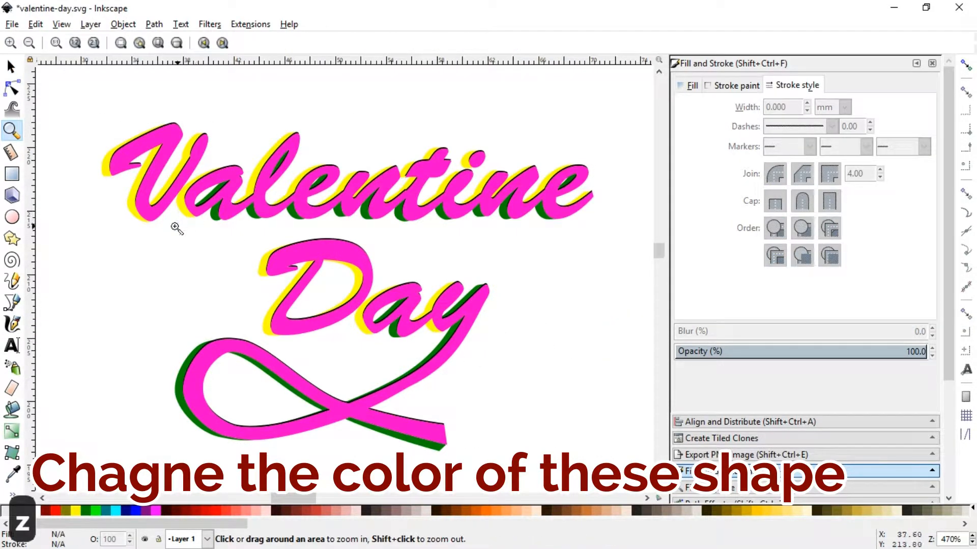
pyautogui.moveTo(175, 227); pyautogui.dragTo(510, 452)
pyautogui.press('s')
pyautogui.scroll(4, 441, 194)
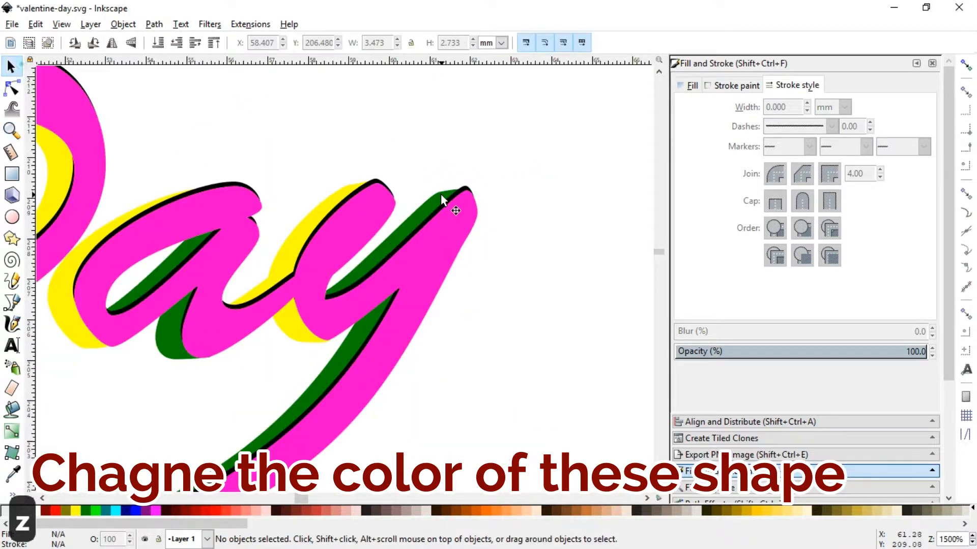
pyautogui.click(439, 192)
pyautogui.click(75, 510)
pyautogui.click(491, 394)
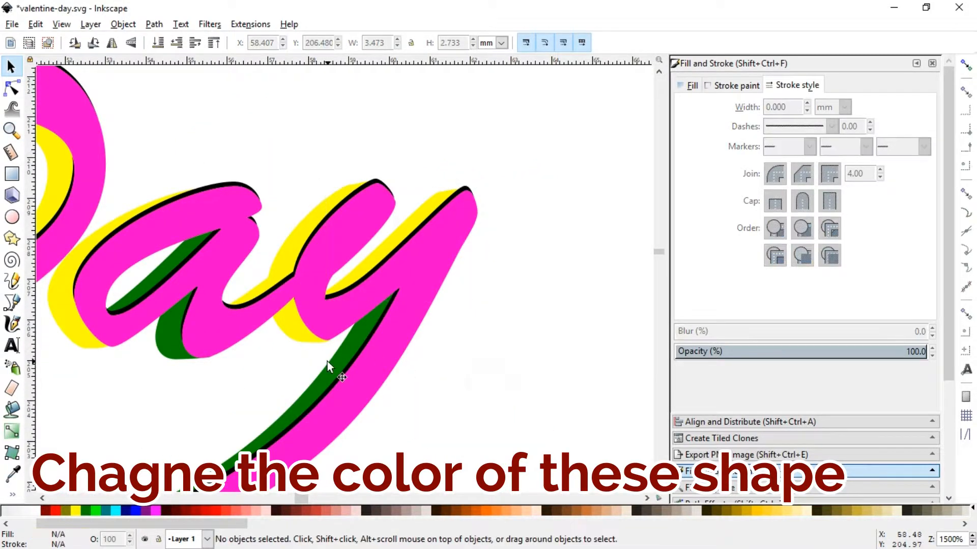
# Fill the shadow pieces along the "y" descender and the outer left curve of its loop with yellow
pyautogui.click(325, 361)
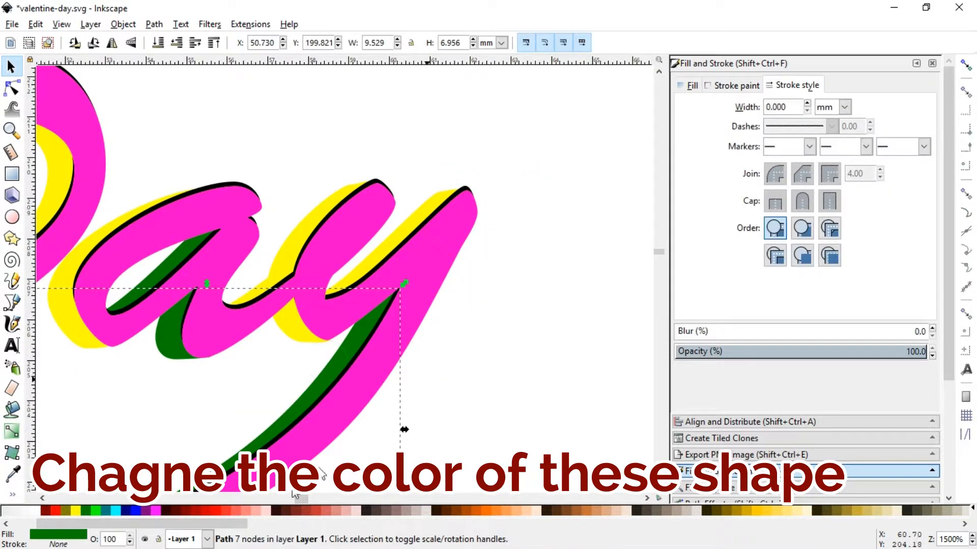
pyautogui.click(76, 510)
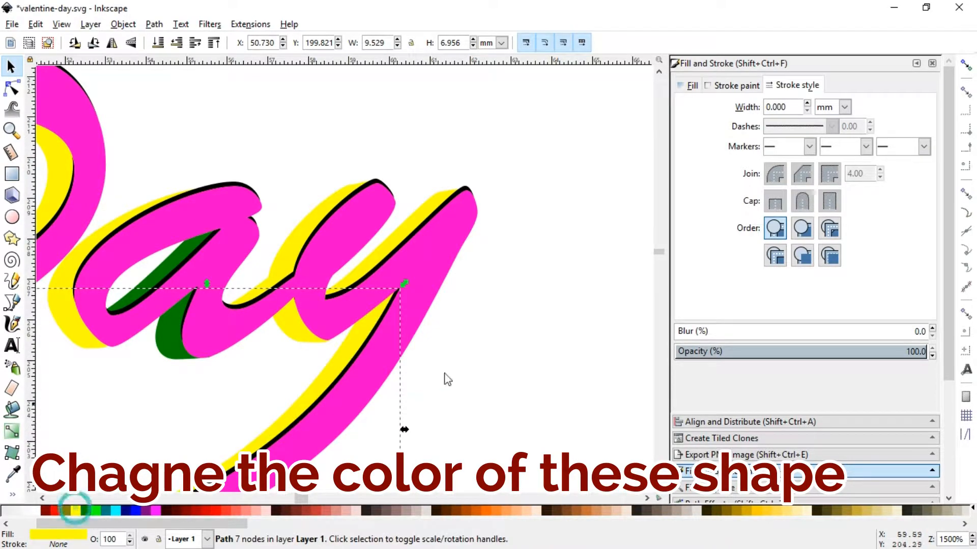
pyautogui.click(515, 359)
pyautogui.press('-')
pyautogui.press('-')
pyautogui.press('-')
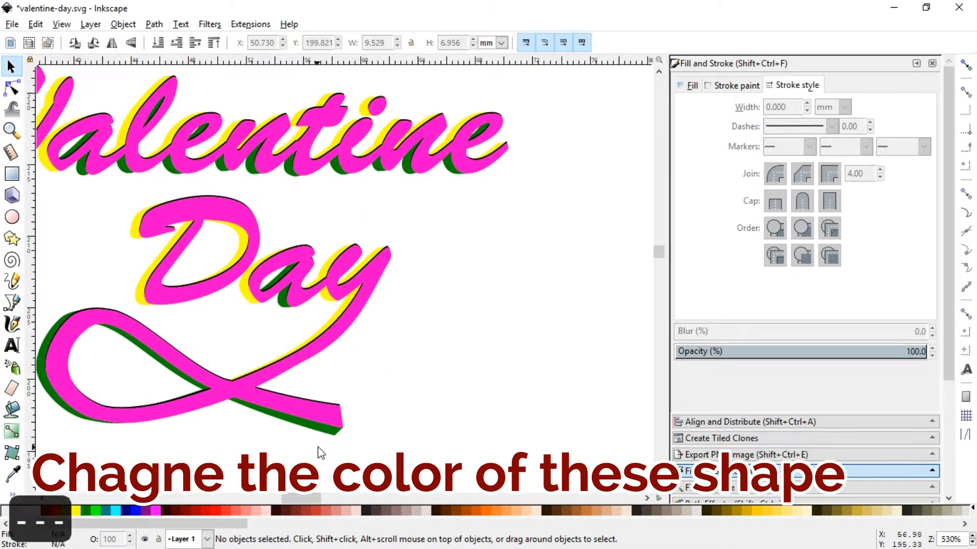
pyautogui.click(332, 432)
pyautogui.click(49, 389)
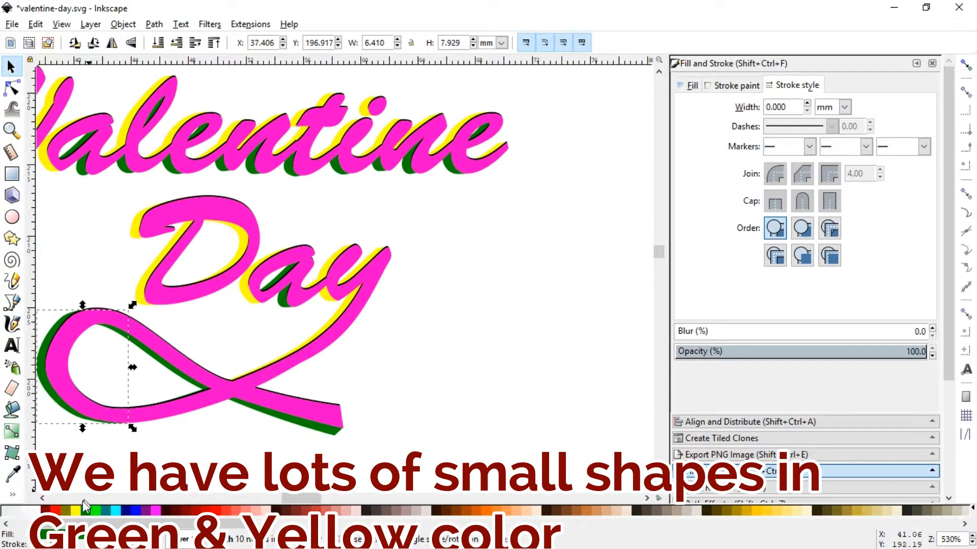
pyautogui.click(78, 510)
pyautogui.click(486, 373)
# Select every yellow shadow piece by matching fill color and union them into one path
pyautogui.press('-')
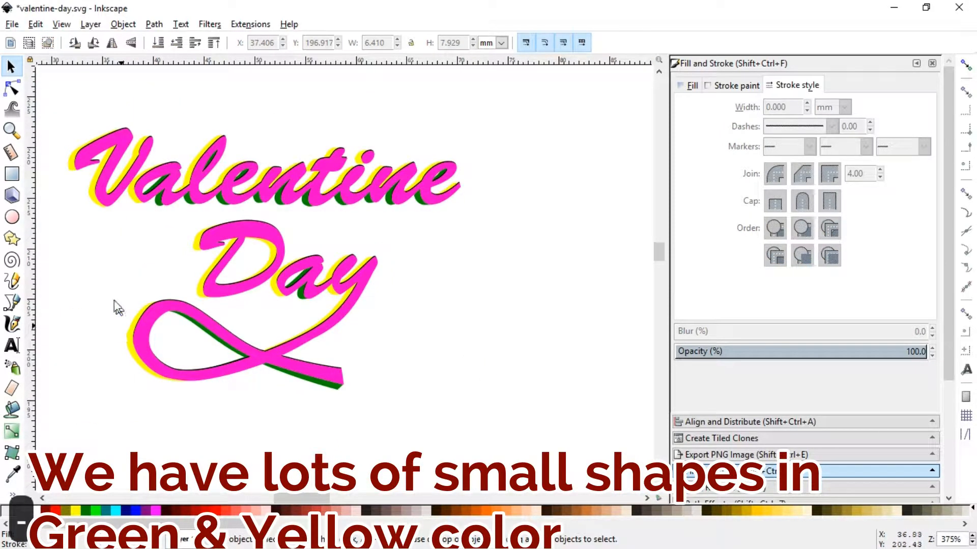
pyautogui.click(11, 130)
pyautogui.moveTo(59, 109); pyautogui.dragTo(481, 428)
pyautogui.press('s')
pyautogui.click(71, 143)
pyautogui.click(35, 25)
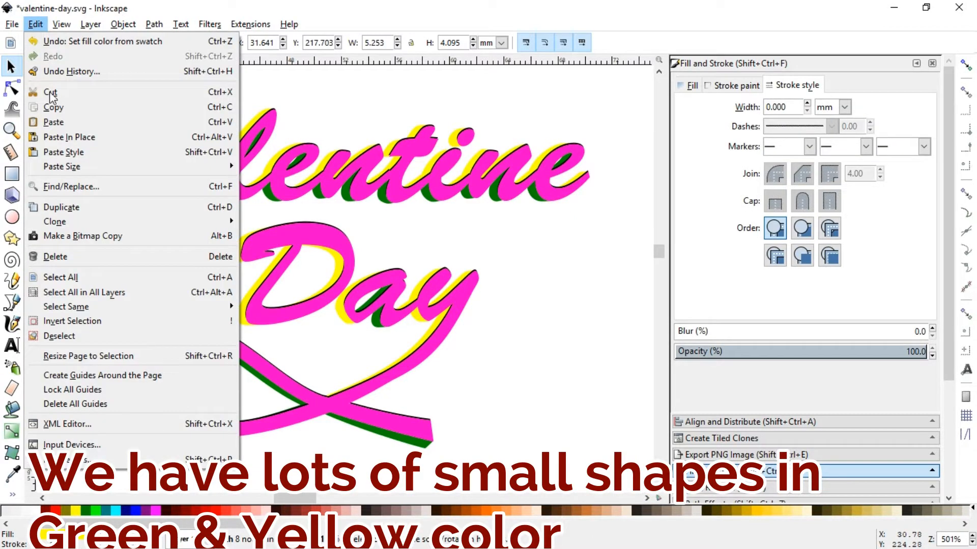
pyautogui.moveTo(74, 310)
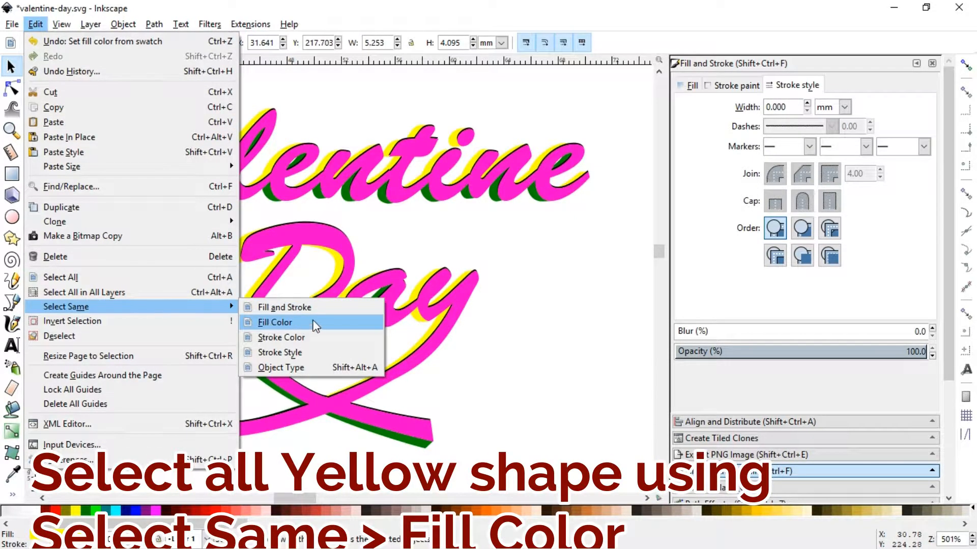
pyautogui.click(343, 323)
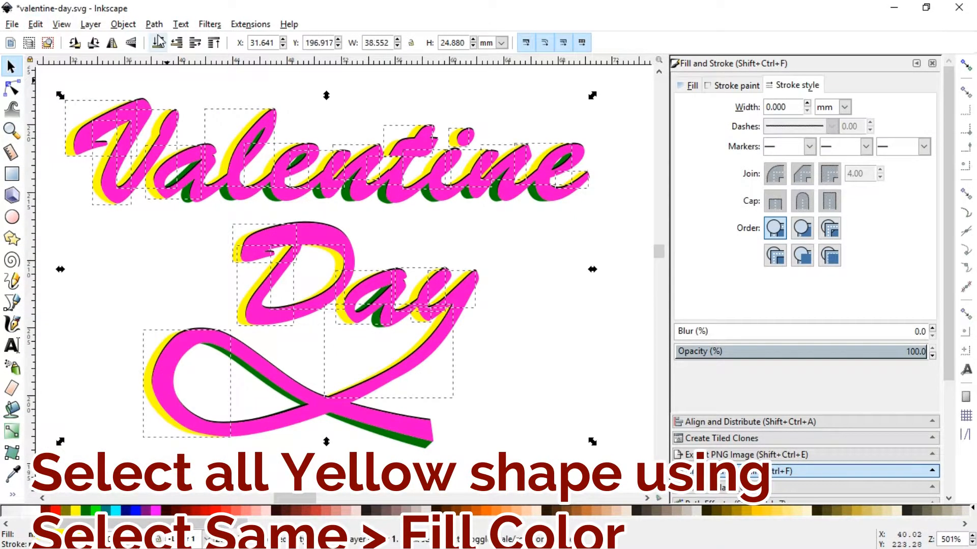
pyautogui.hotkey('ctrl', '+')
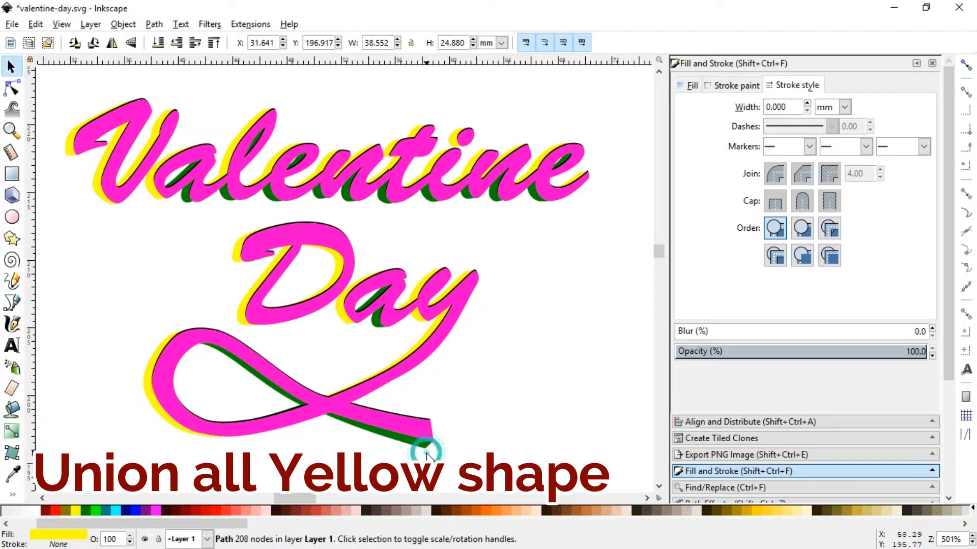
# Select every green shadow piece by matching fill color, union them into one path and clear the selection
pyautogui.click(425, 447)
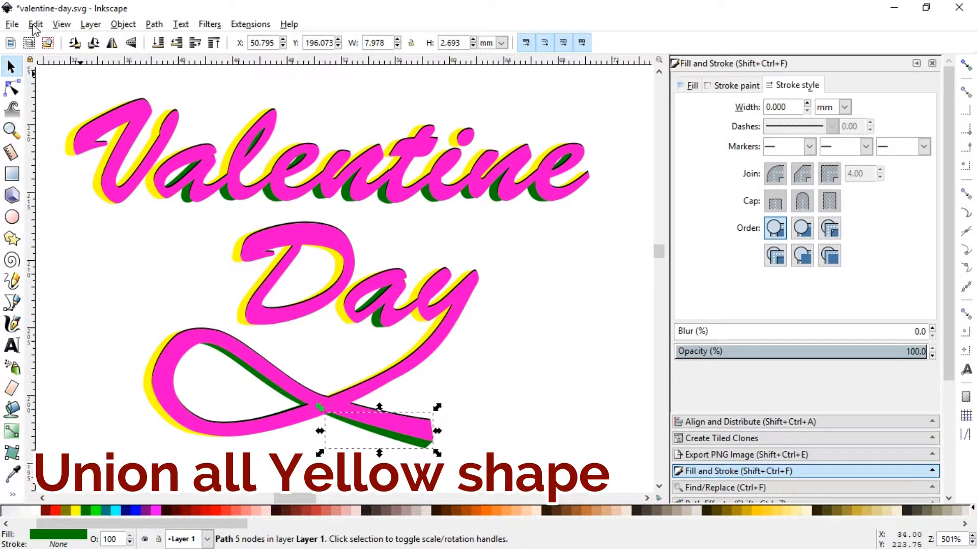
pyautogui.click(34, 24)
pyautogui.moveTo(76, 306)
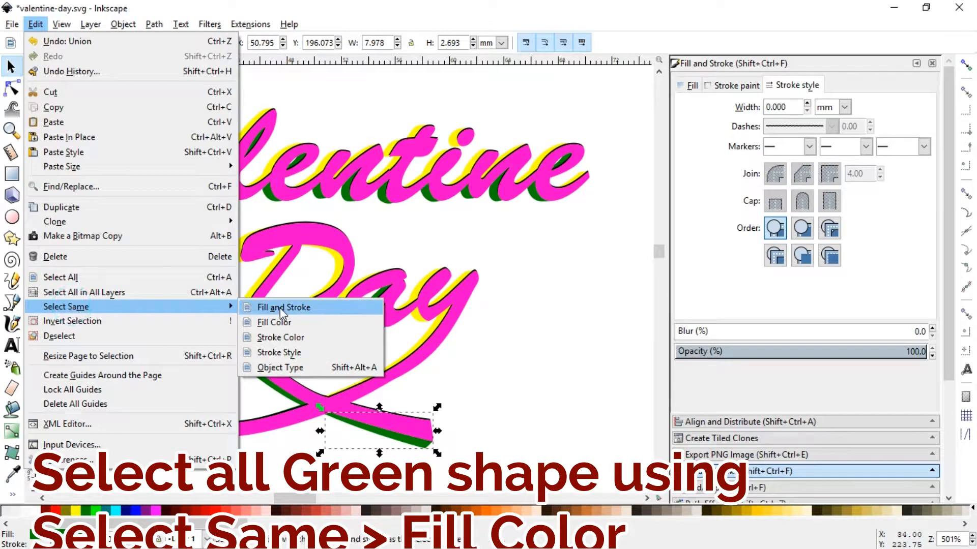
pyautogui.click(334, 325)
pyautogui.click(152, 24)
pyautogui.click(161, 102)
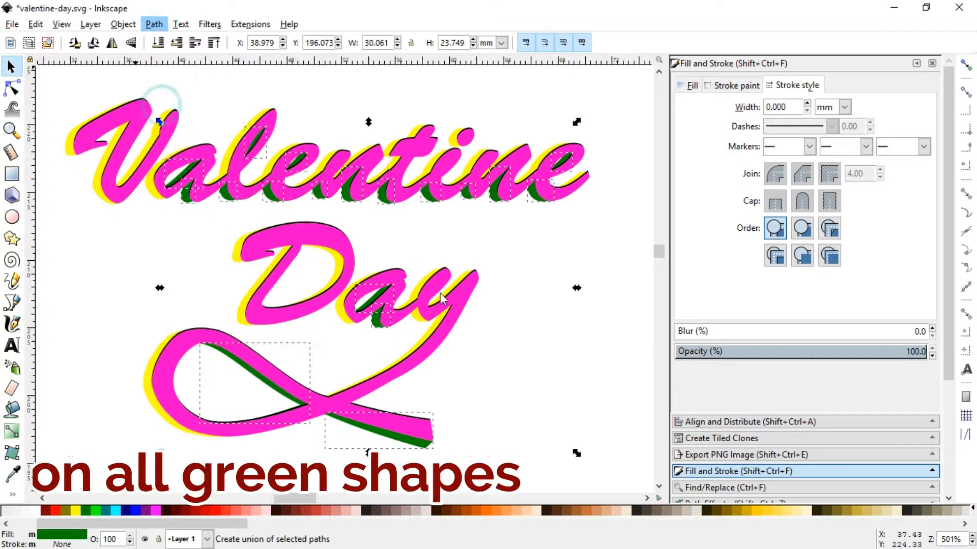
pyautogui.click(610, 291)
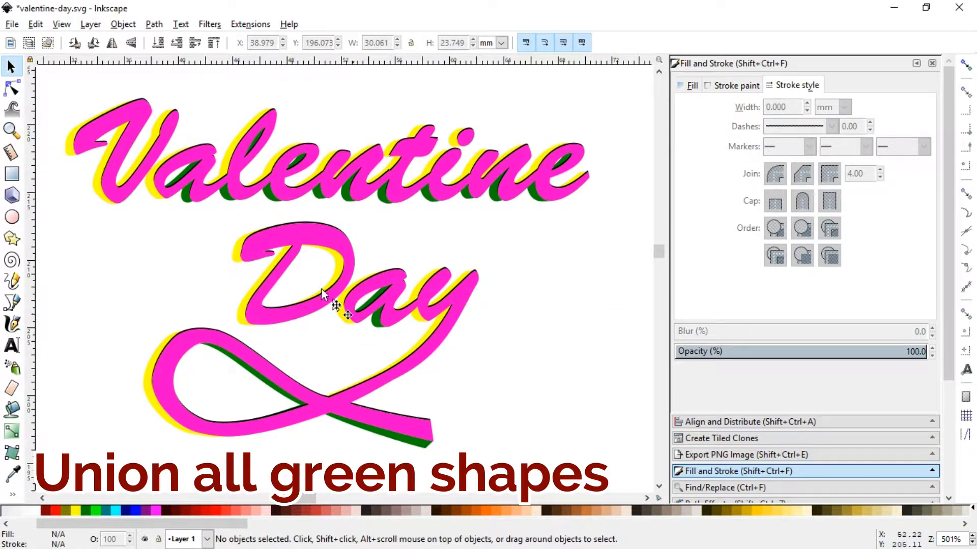
# Apply a linear gradient fill to the pink lettering and set its end stop to #FF0066
pyautogui.click(398, 273)
pyautogui.press('-')
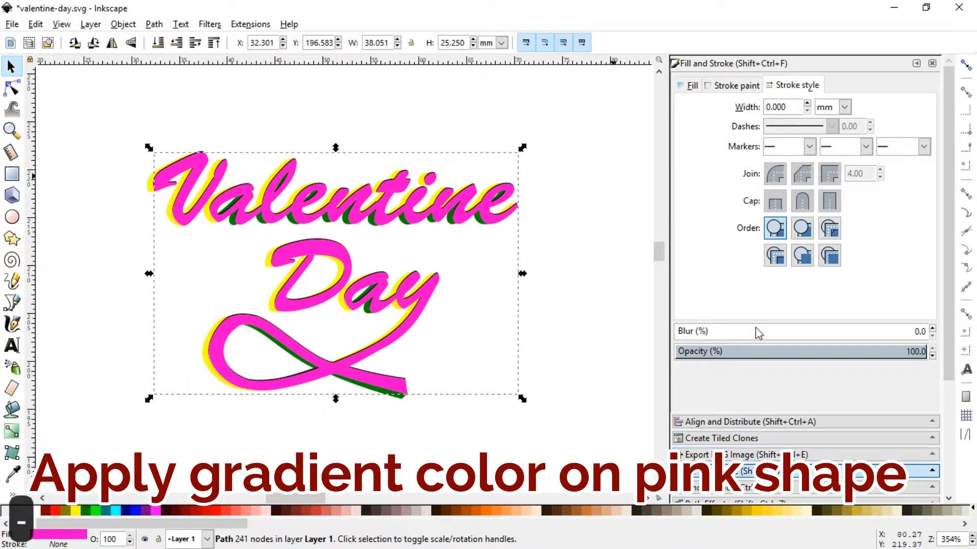
pyautogui.click(690, 86)
pyautogui.click(732, 109)
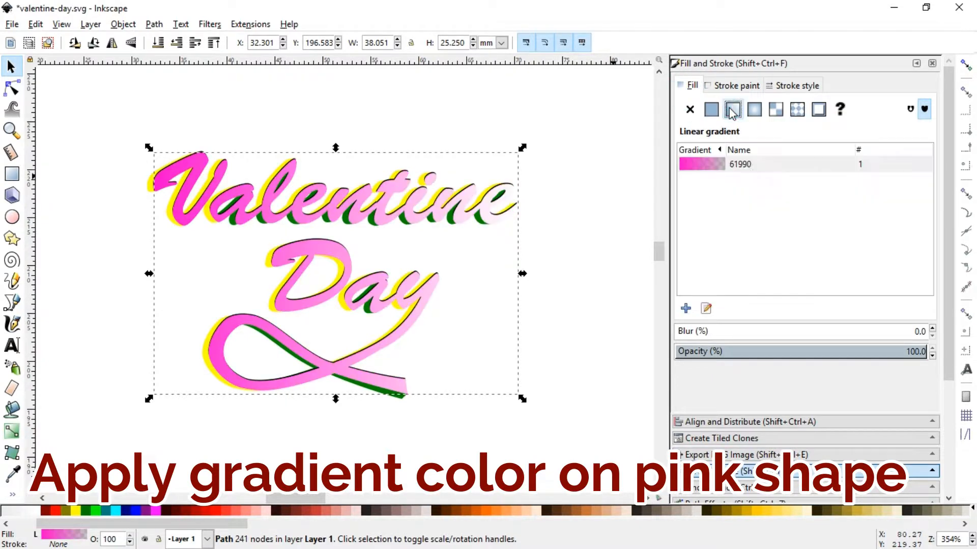
pyautogui.click(705, 308)
pyautogui.moveTo(518, 273); pyautogui.dragTo(525, 253)
pyautogui.moveTo(198, 517); pyautogui.dragTo(906, 521)
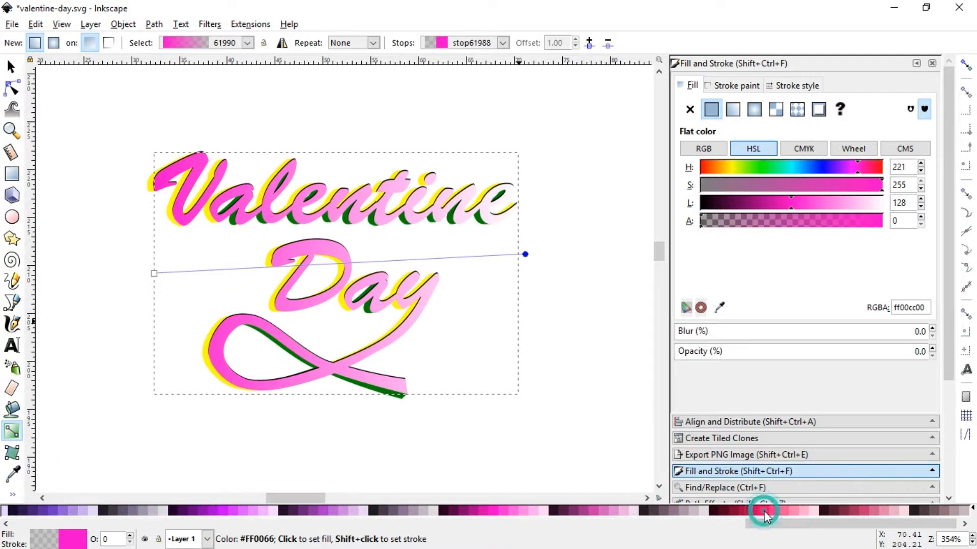
pyautogui.click(764, 510)
# Recolor the lettering gradient's start stop to dark red bf0031ff, with hue 244 and lightness 96
pyautogui.click(154, 273)
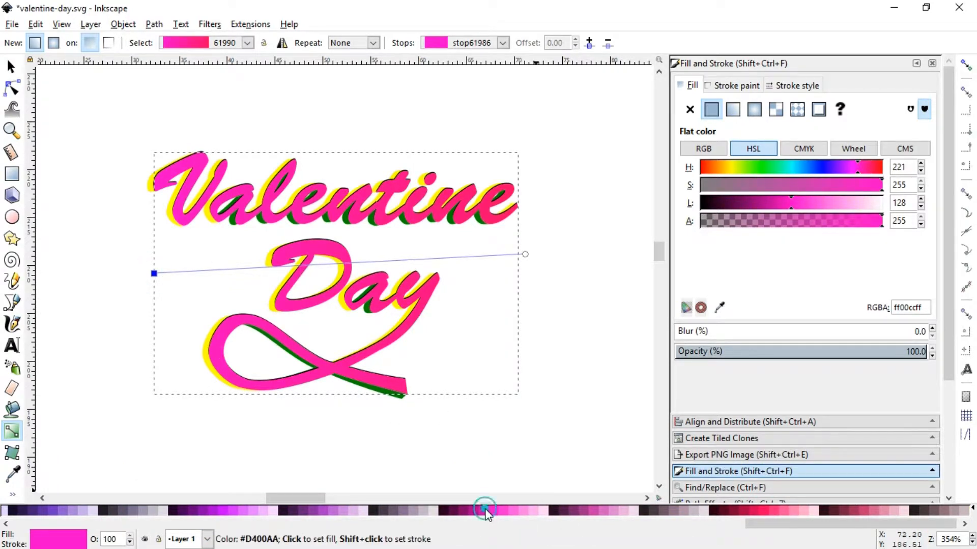
pyautogui.click(484, 511)
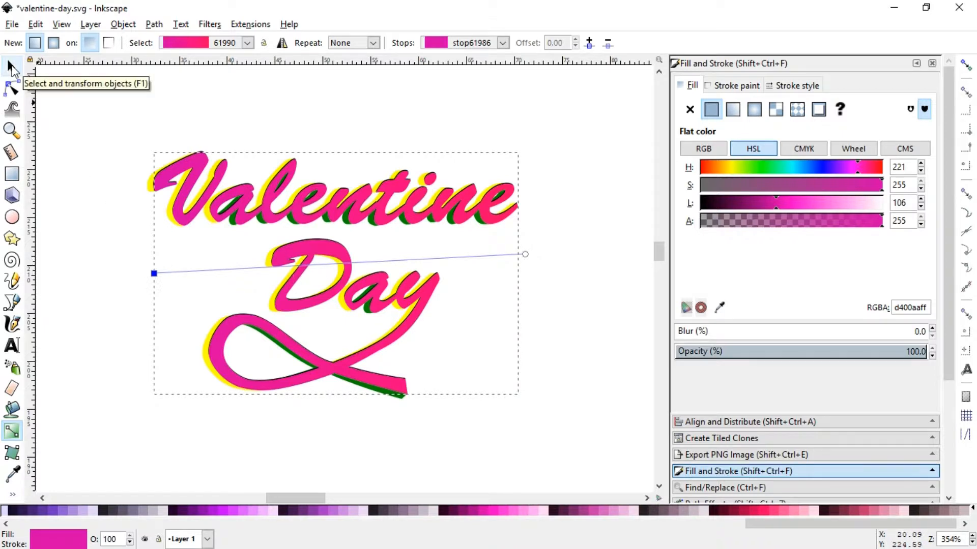
pyautogui.hotkey('ctrl', 'z')
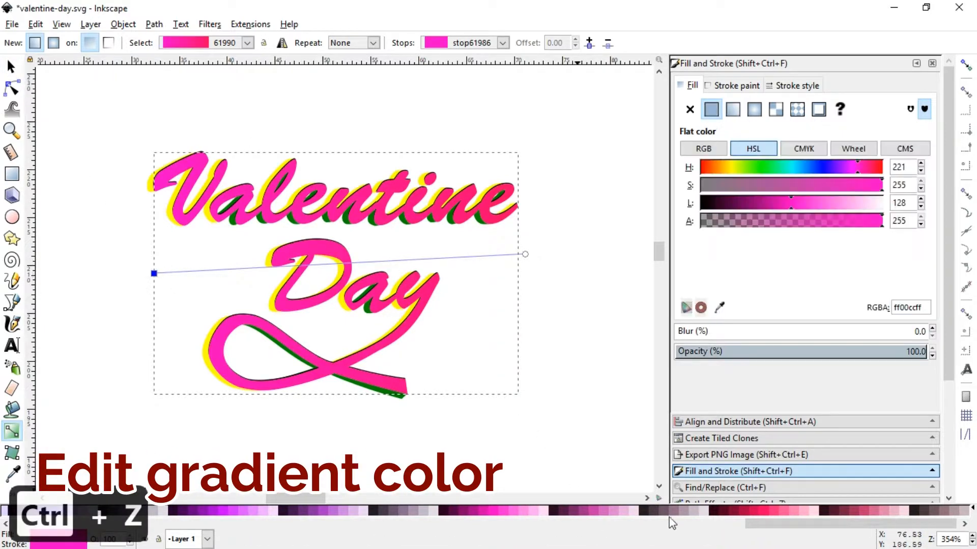
pyautogui.hscroll(-4, 798, 523)
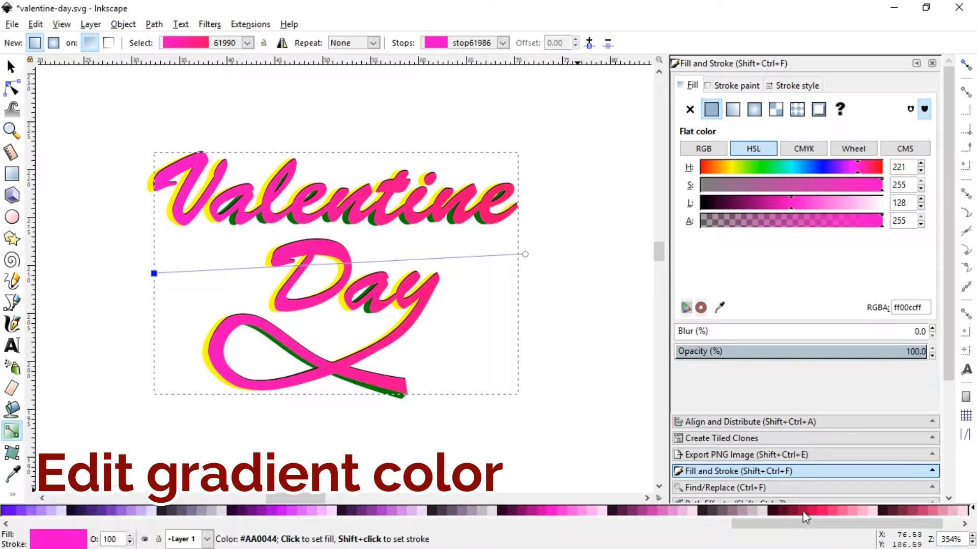
pyautogui.click(804, 514)
pyautogui.moveTo(875, 166); pyautogui.dragTo(879, 167)
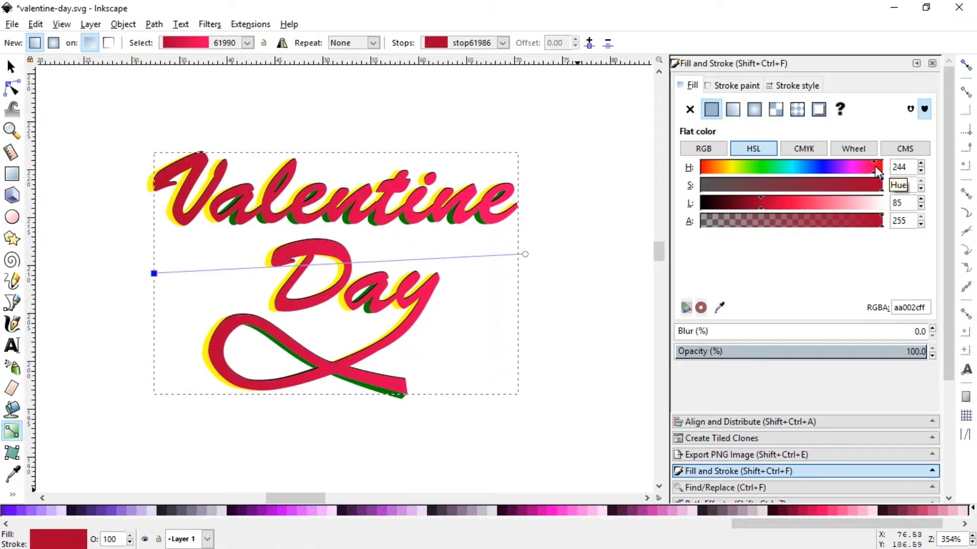
pyautogui.click(769, 203)
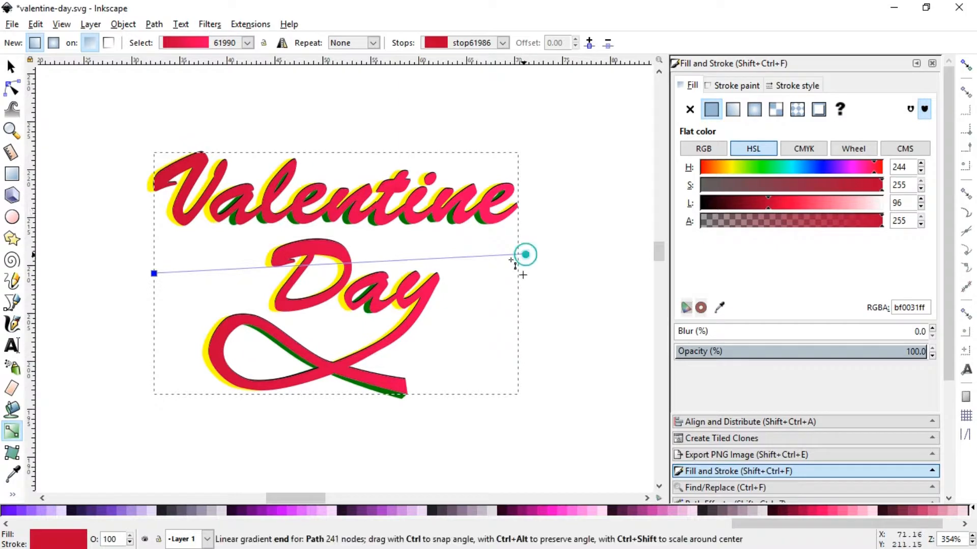
# Adjust the lettering gradient's end handle, recolor its end stop bright pink-red and deselect the lettering
pyautogui.moveTo(524, 254); pyautogui.dragTo(509, 258)
pyautogui.click(829, 511)
pyautogui.press('s')
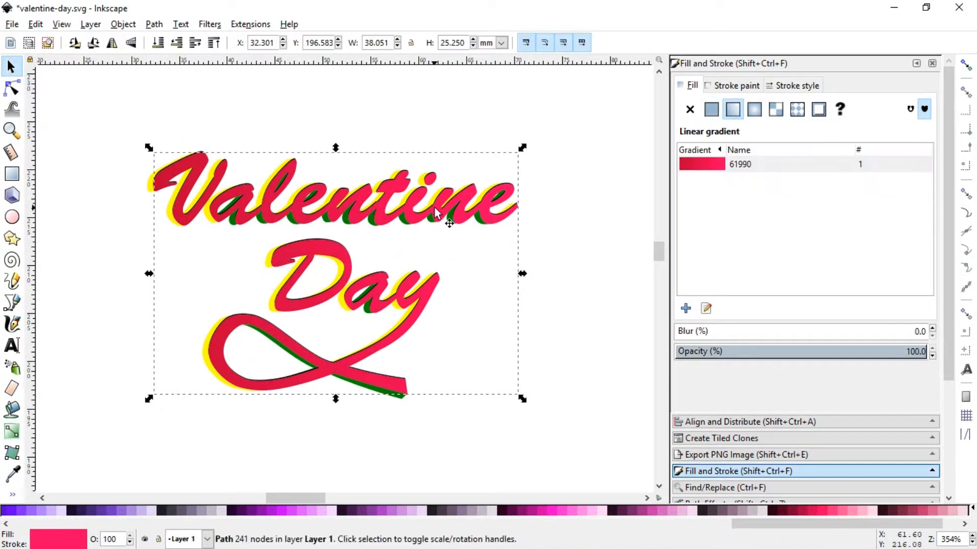
pyautogui.press('Escape')
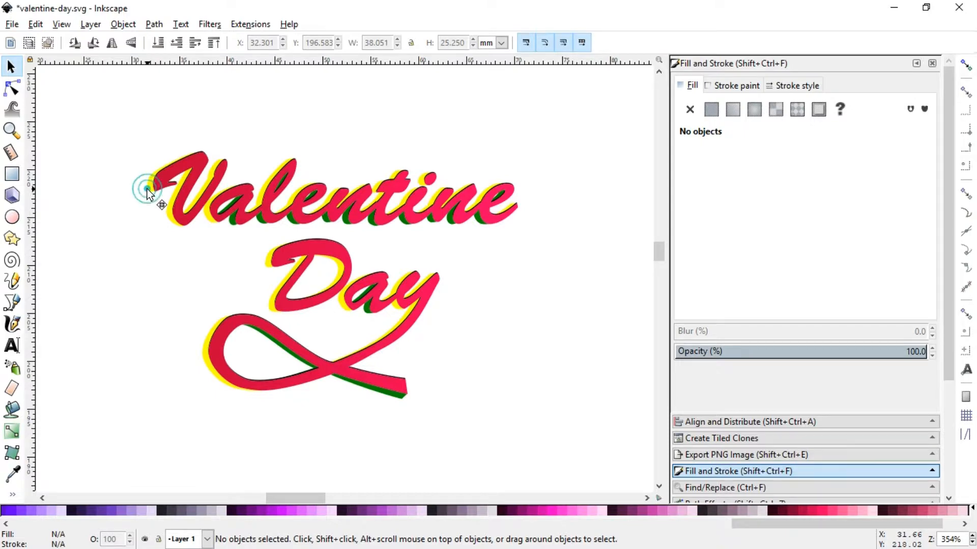
# Apply a linear gradient to the yellow shadow path and orient it upward, from below the flourish to above "Valentine"
pyautogui.click(147, 189)
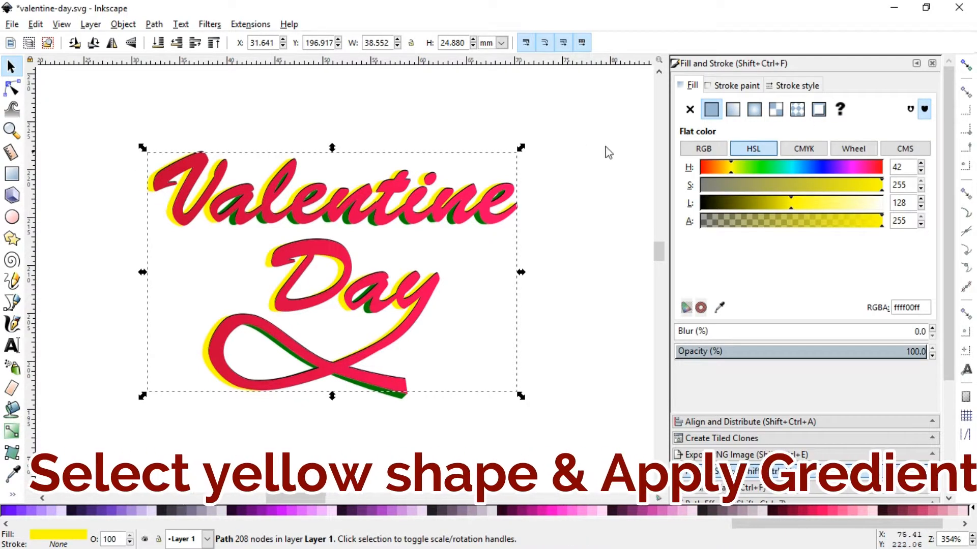
pyautogui.click(736, 112)
pyautogui.click(706, 309)
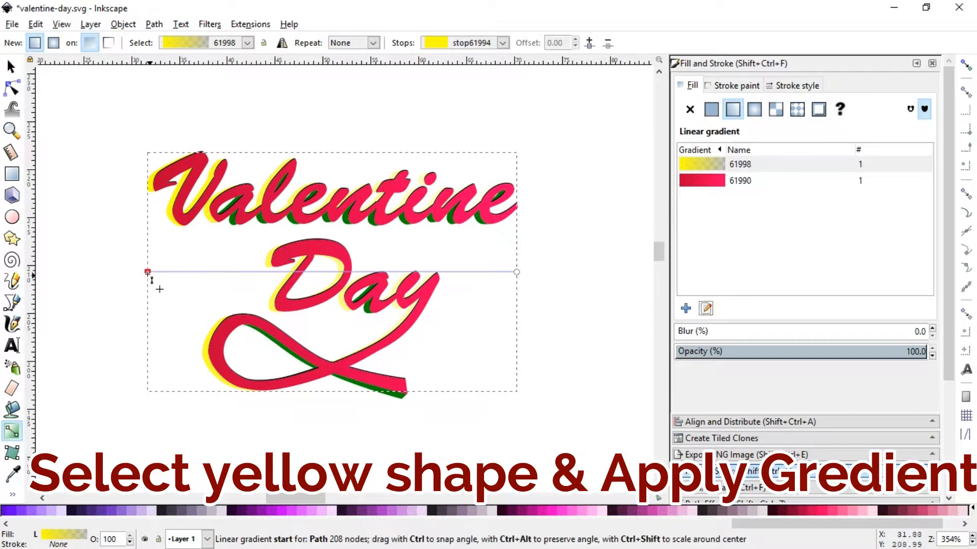
pyautogui.moveTo(147, 272); pyautogui.dragTo(289, 392)
pyautogui.moveTo(516, 272); pyautogui.dragTo(308, 137)
# Set the shadow gradient's upper end stop to d40055ff and its lower start stop to aa0044ff
pyautogui.click(309, 138)
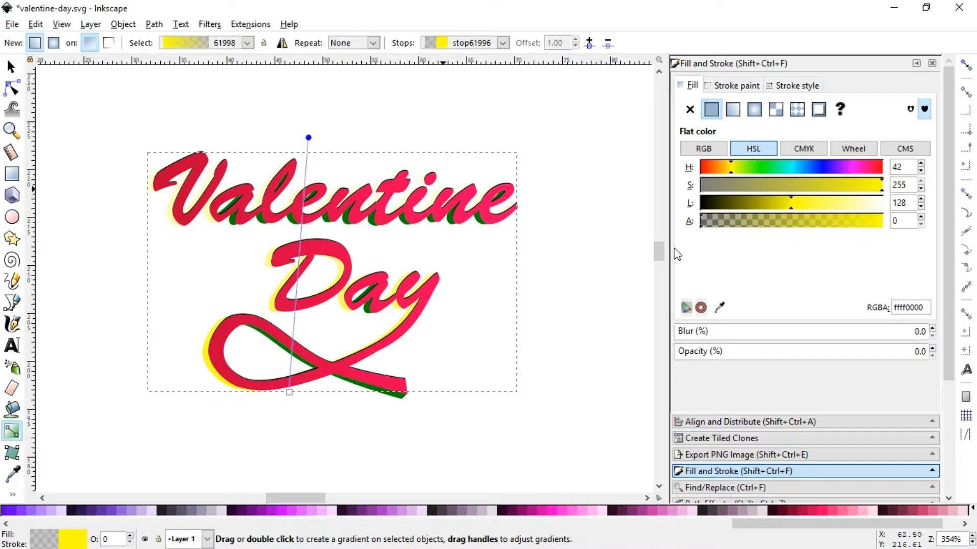
pyautogui.click(832, 510)
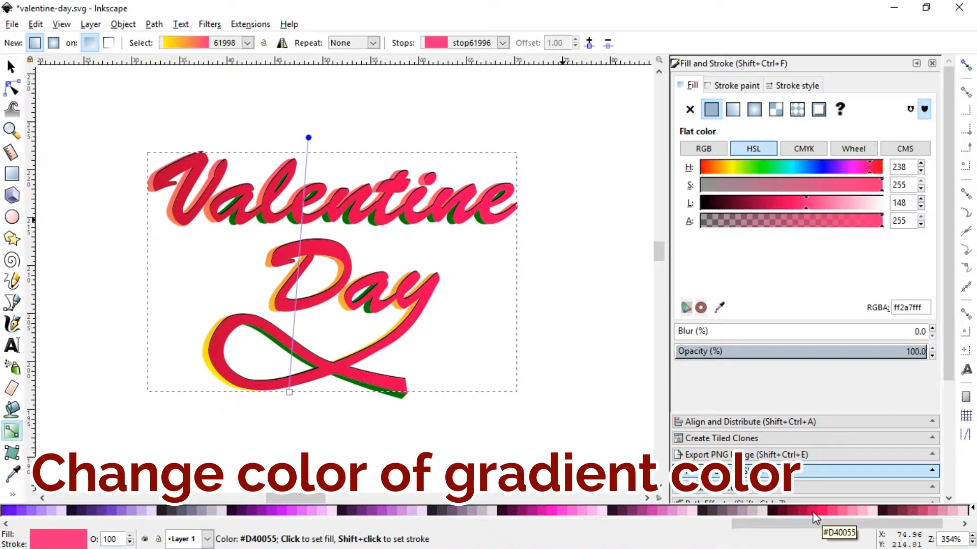
pyautogui.click(808, 511)
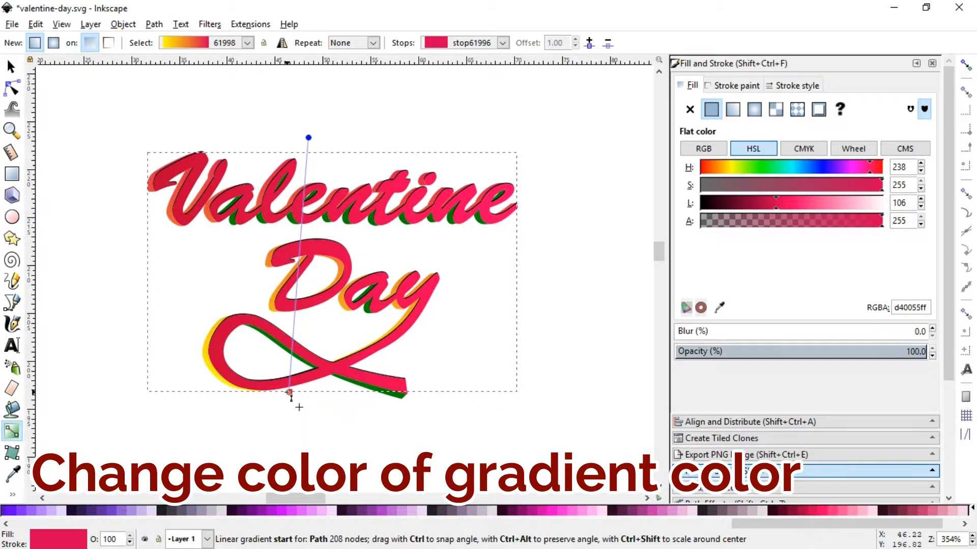
pyautogui.click(289, 392)
pyautogui.click(798, 510)
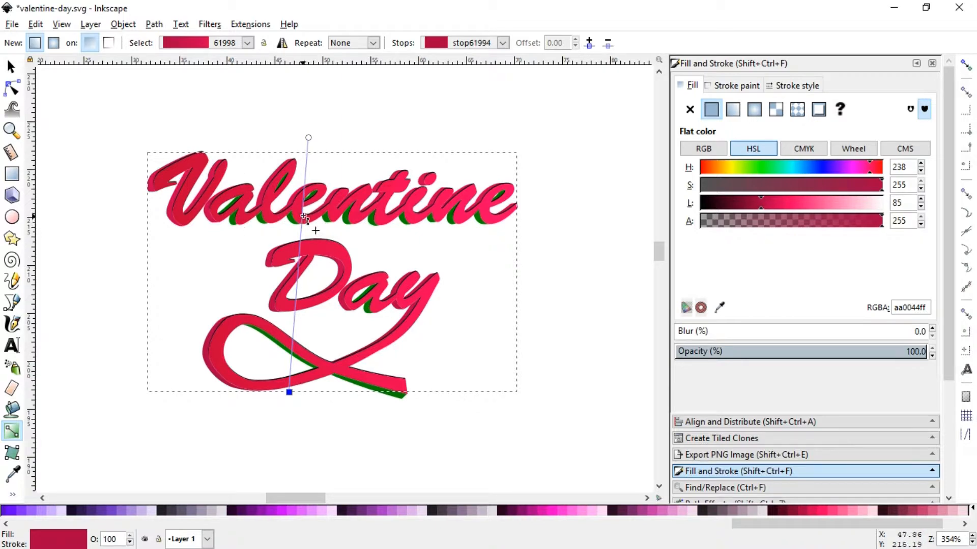
# Add dark stops to the shadow gradient at offsets 0.70 and 0.33, with lightness 70 and 68, shifting the 0.70 stop's hue slightly toward red
pyautogui.doubleClick(303, 216)
pyautogui.click(762, 202)
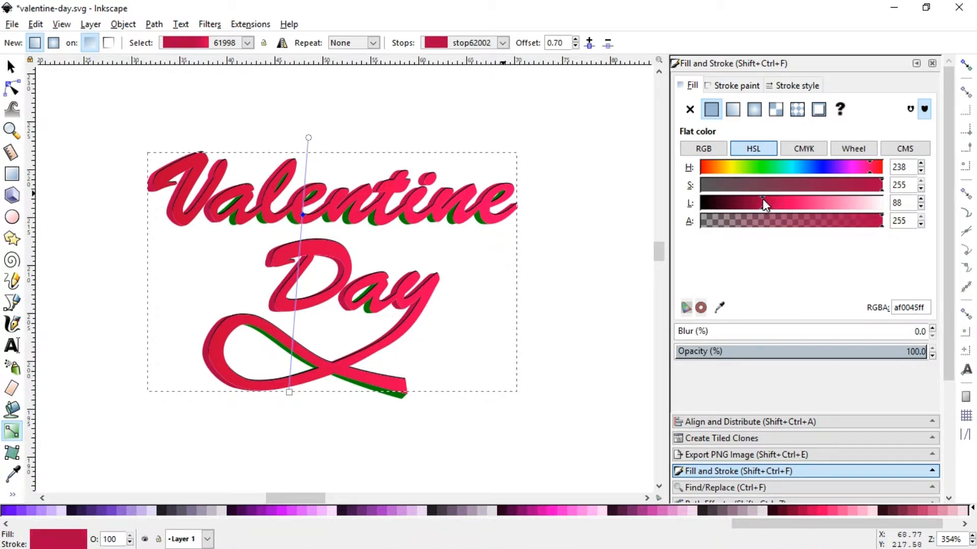
pyautogui.click(751, 203)
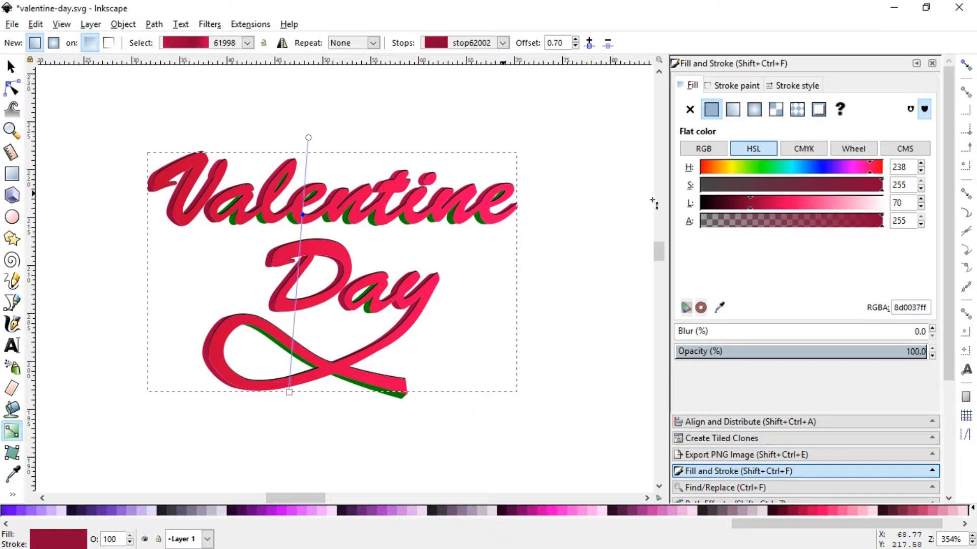
pyautogui.click(874, 167)
pyautogui.doubleClick(295, 308)
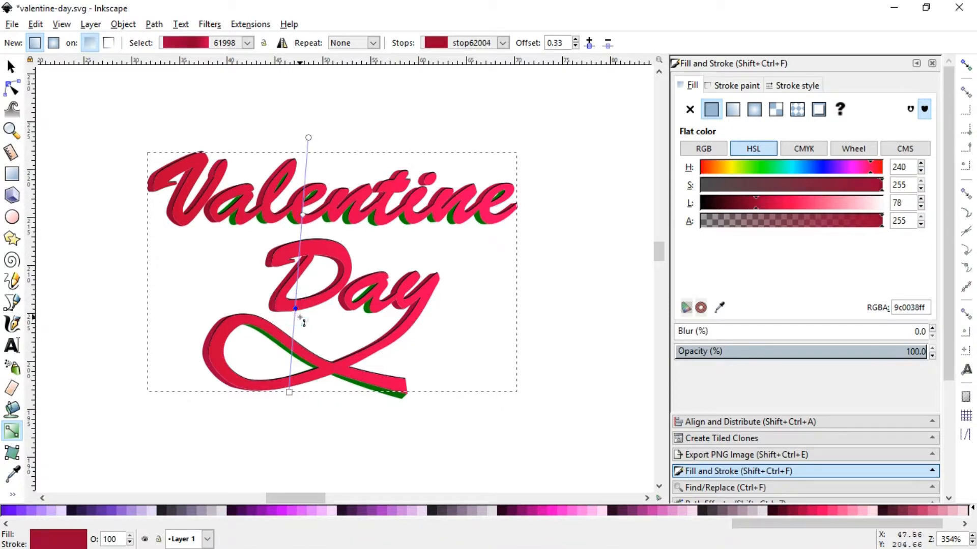
pyautogui.moveTo(759, 208); pyautogui.dragTo(749, 206)
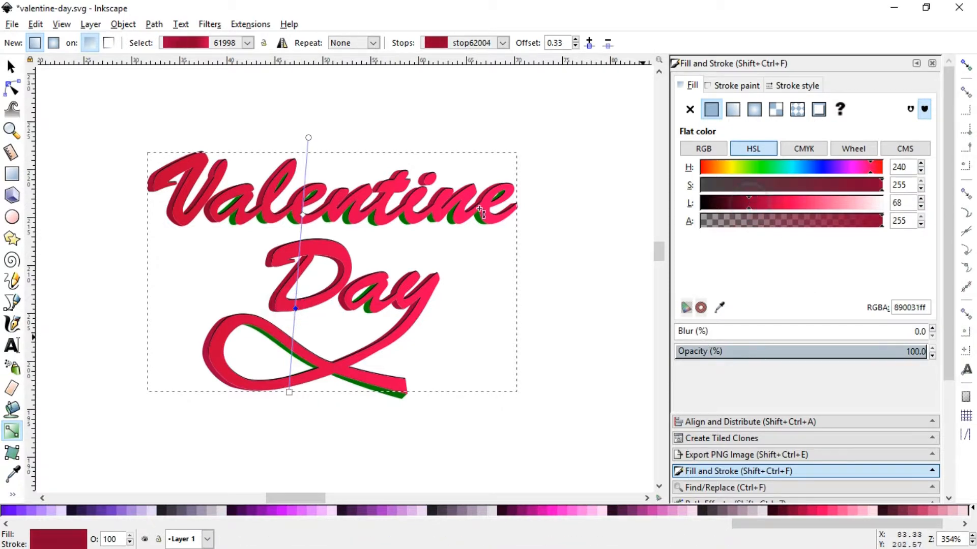
# Add a bright red stop ed004aff at offset 0.63 of the shadow gradient, set the upper end stop to f70063ff and deselect
pyautogui.doubleClick(302, 231)
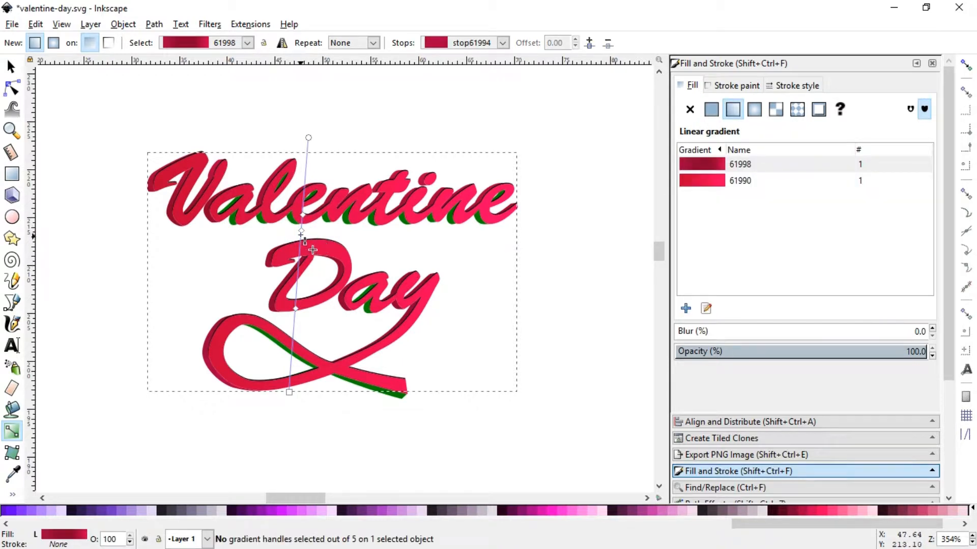
pyautogui.click(301, 231)
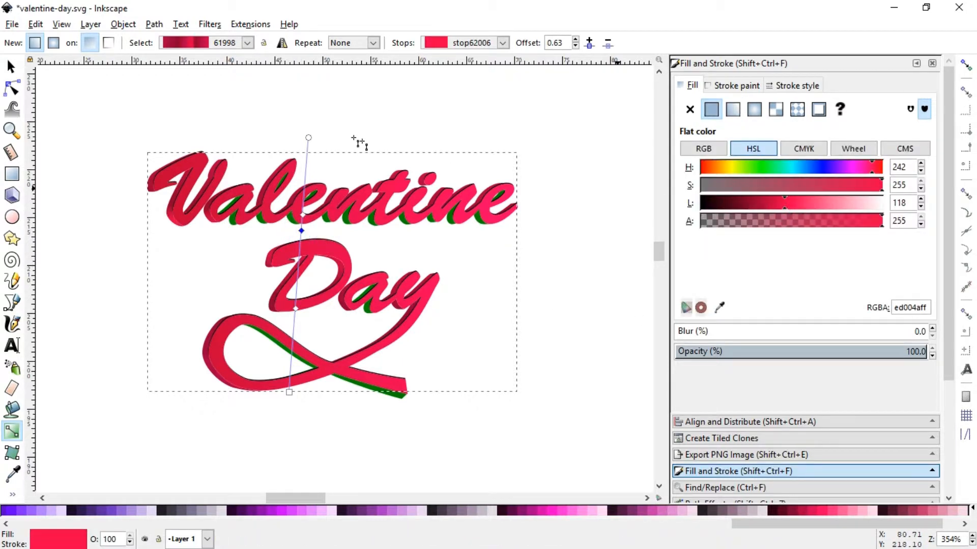
pyautogui.click(309, 138)
pyautogui.click(789, 202)
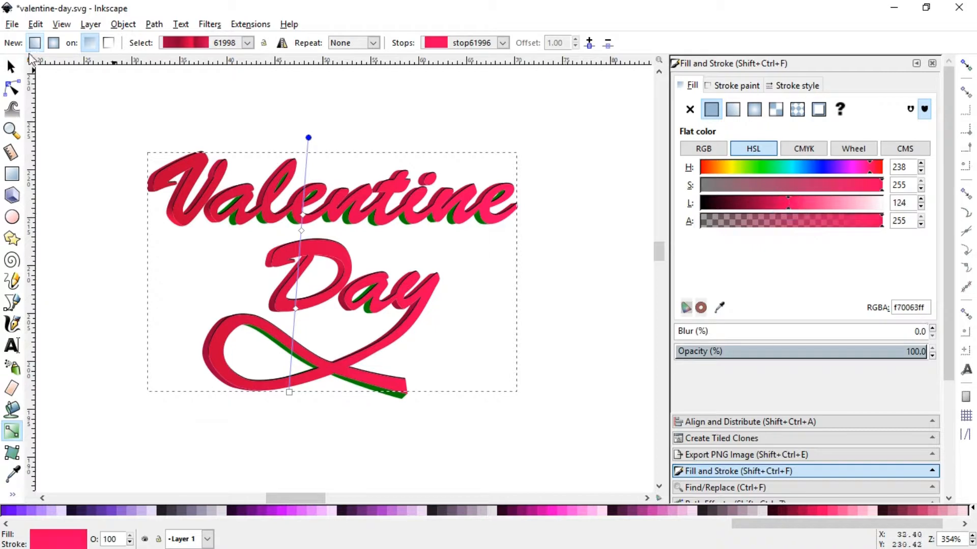
pyautogui.click(11, 66)
pyautogui.click(558, 311)
# Fill the black edge highlight path of the lettering with pink ff80b2ff and deselect it
pyautogui.click(12, 129)
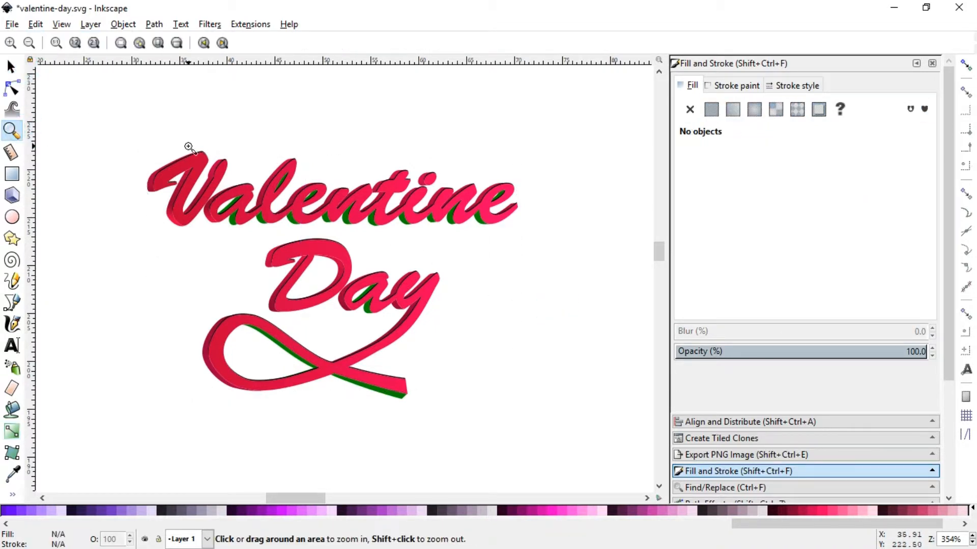
pyautogui.moveTo(119, 120); pyautogui.dragTo(345, 250)
pyautogui.click(10, 65)
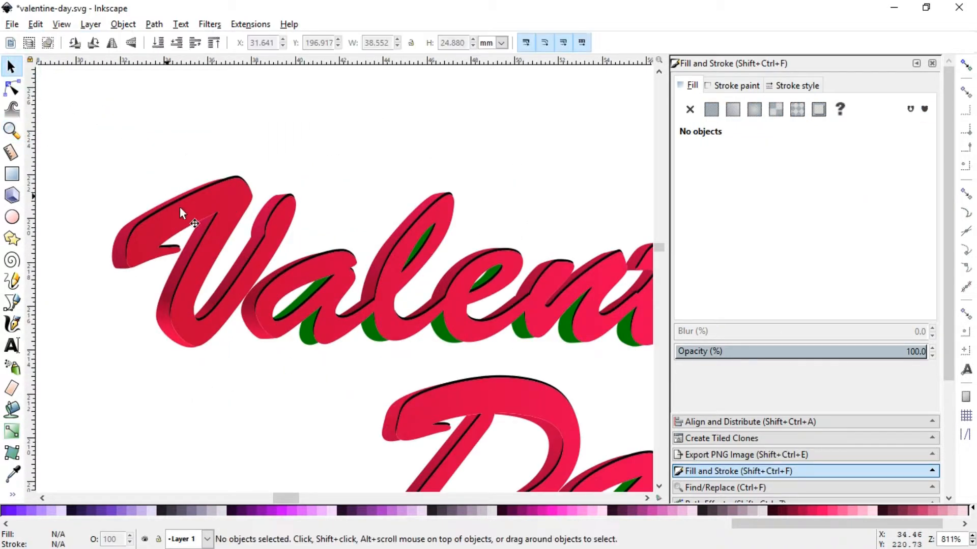
pyautogui.click(171, 203)
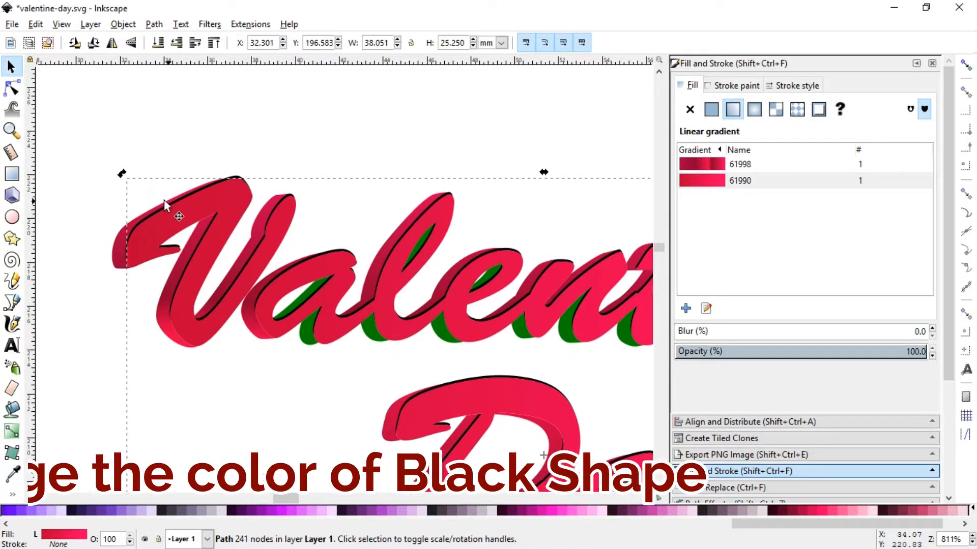
pyautogui.click(40, 185)
pyautogui.click(11, 130)
pyautogui.moveTo(176, 142); pyautogui.dragTo(306, 232)
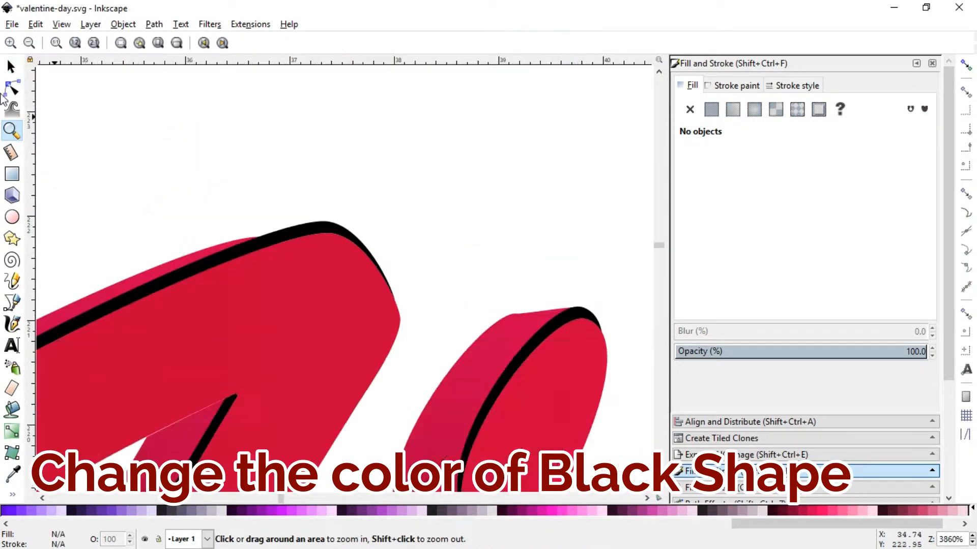
pyautogui.click(11, 67)
pyautogui.click(328, 228)
pyautogui.press('-')
pyautogui.press('-')
pyautogui.press('-')
pyautogui.press('-')
pyautogui.press('-')
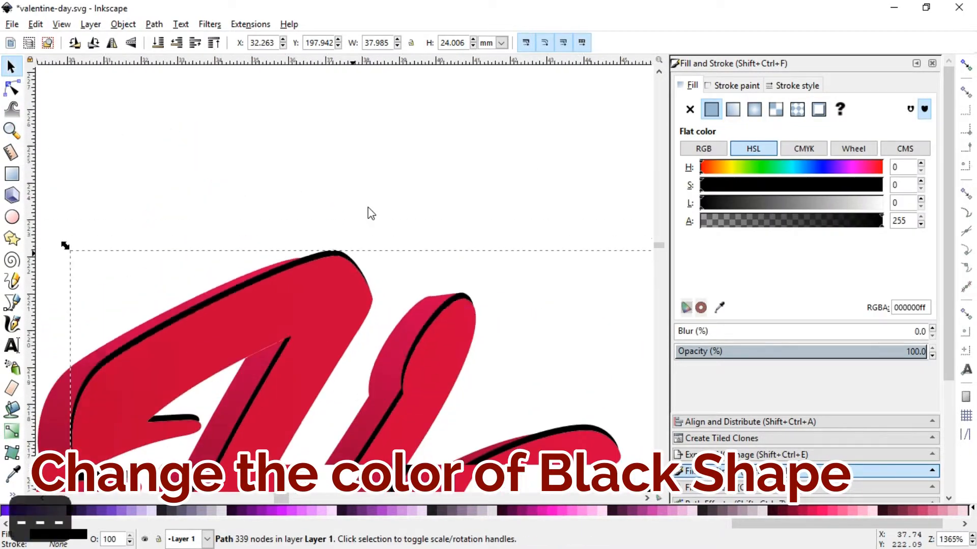
pyautogui.click(850, 512)
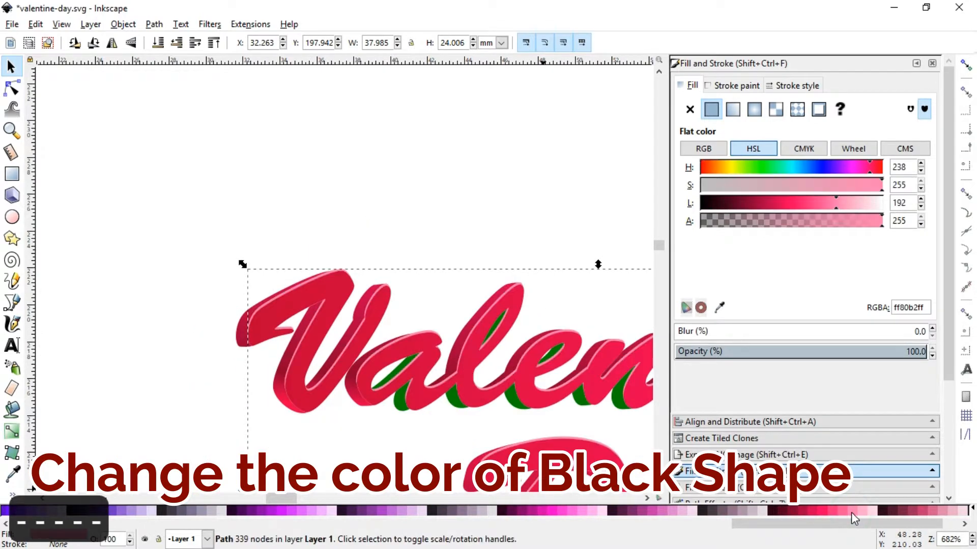
pyautogui.click(444, 139)
# Apply the existing gradient 61998 to the green shadow path and orient it upward from the flourish's base to "Valentine"
pyautogui.click(399, 410)
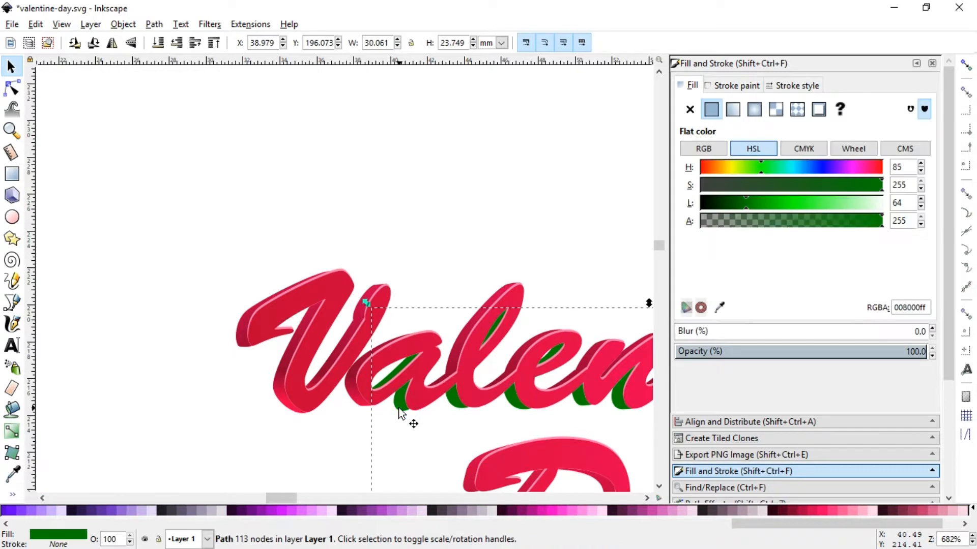
pyautogui.click(733, 112)
pyautogui.click(701, 181)
pyautogui.click(706, 308)
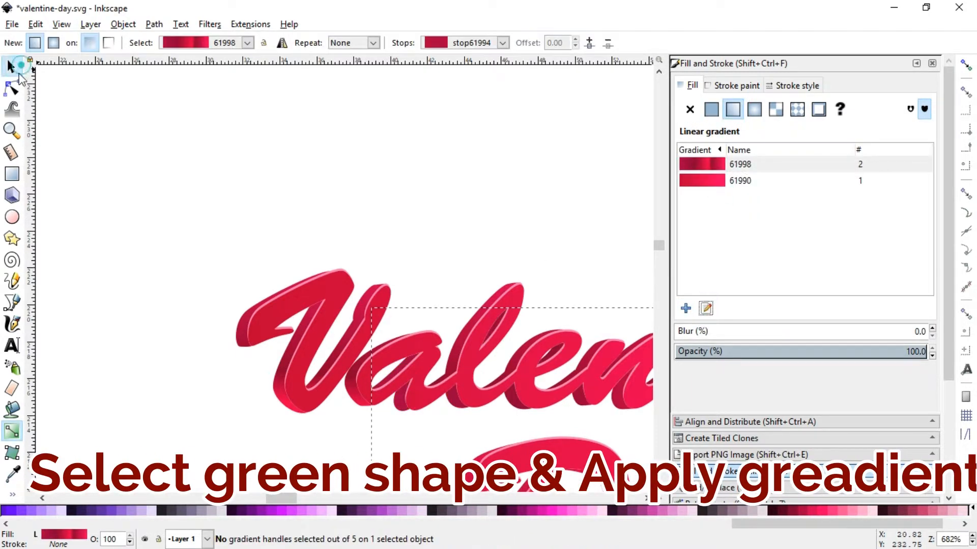
pyautogui.click(10, 66)
pyautogui.press('-')
pyautogui.press('-')
pyautogui.press('-')
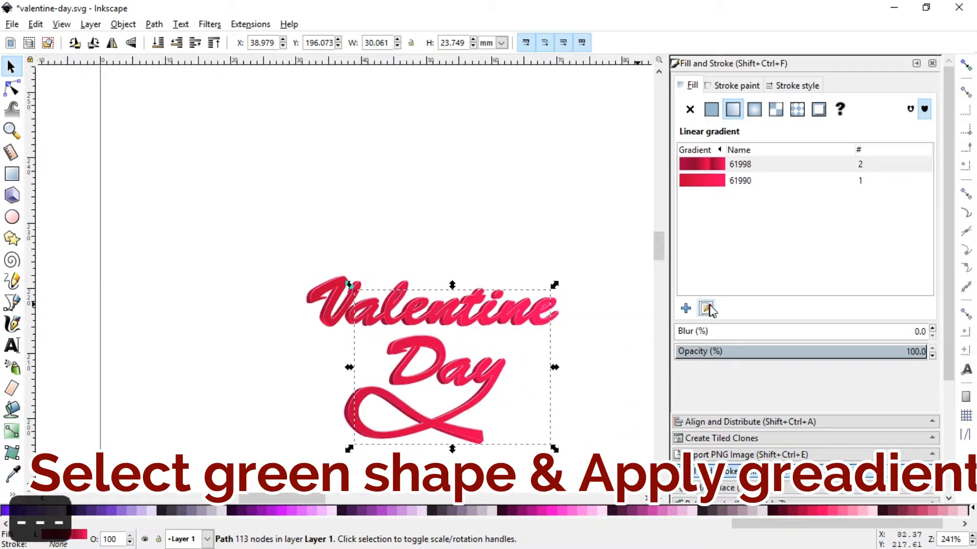
pyautogui.press('g')
pyautogui.moveTo(422, 438); pyautogui.dragTo(440, 307)
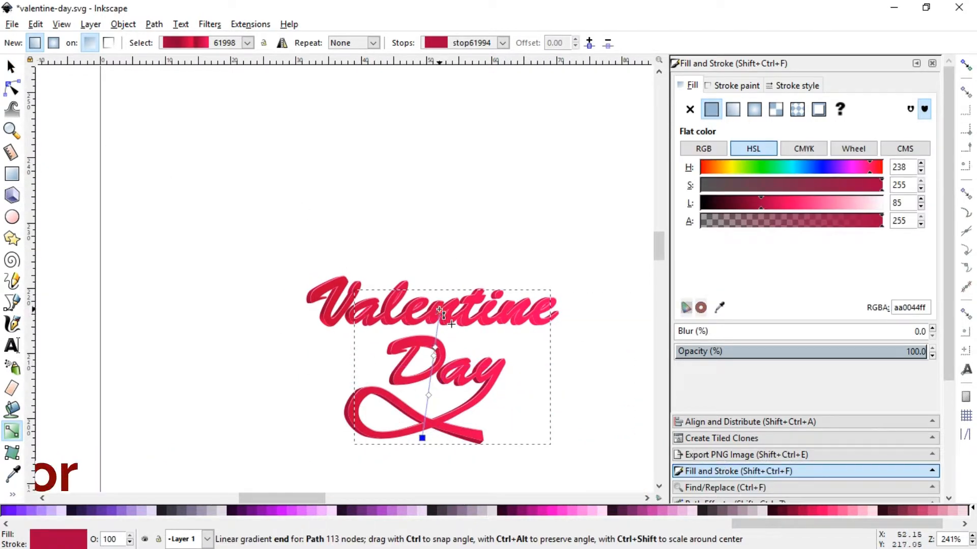
# Darken the gradient's upper end stop and set its lower start stop to 5c0025ff
pyautogui.click(755, 200)
pyautogui.click(742, 204)
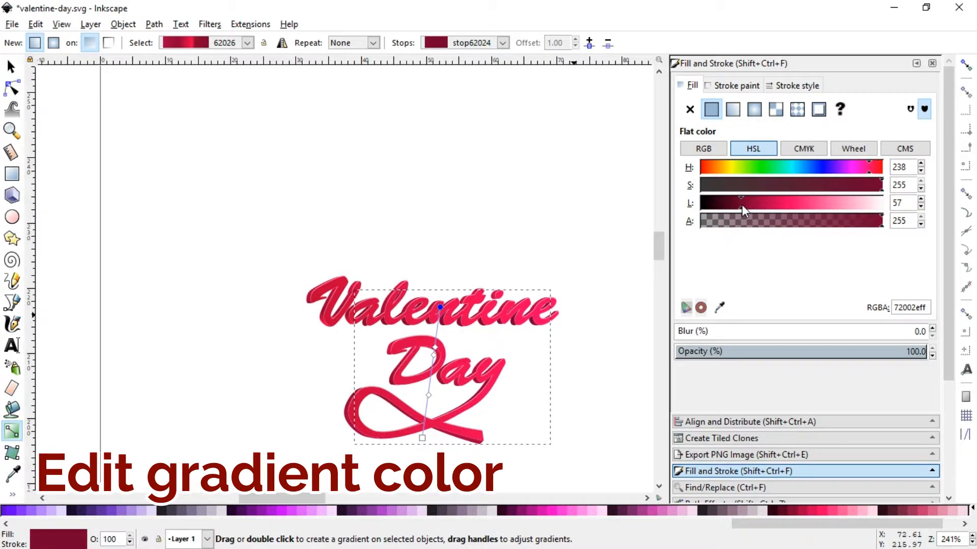
pyautogui.click(735, 202)
pyautogui.click(422, 438)
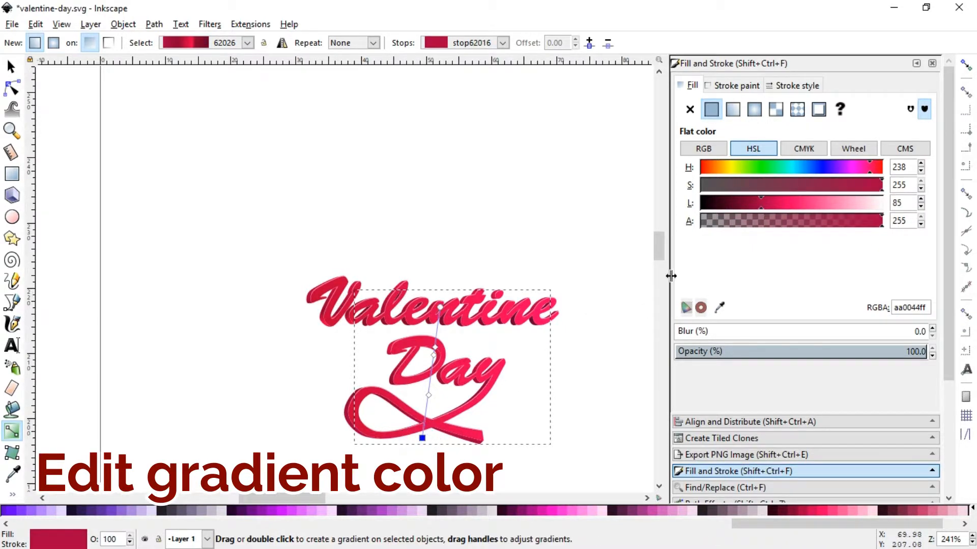
pyautogui.click(731, 203)
pyautogui.click(729, 201)
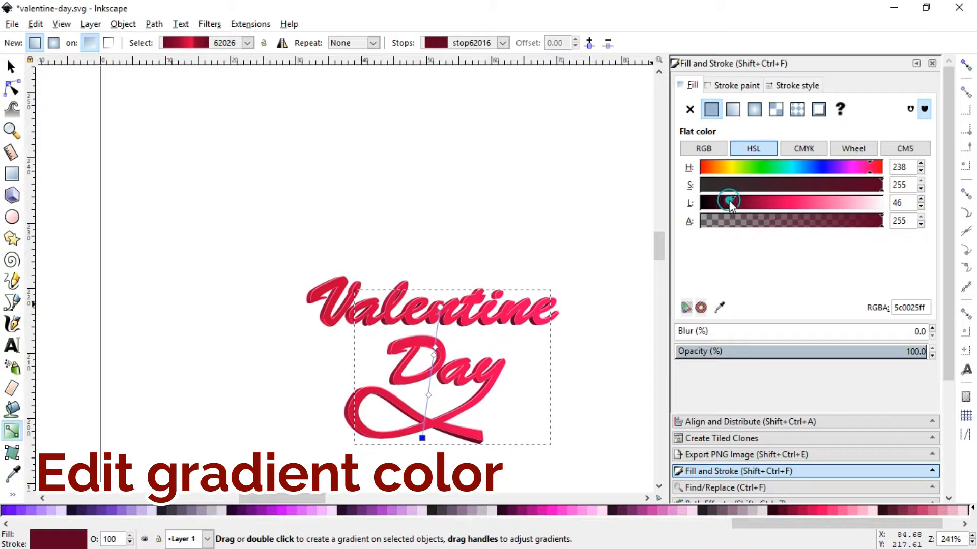
# Darken the gradient stop at offset 0.33 to a lightness of 24
pyautogui.click(428, 395)
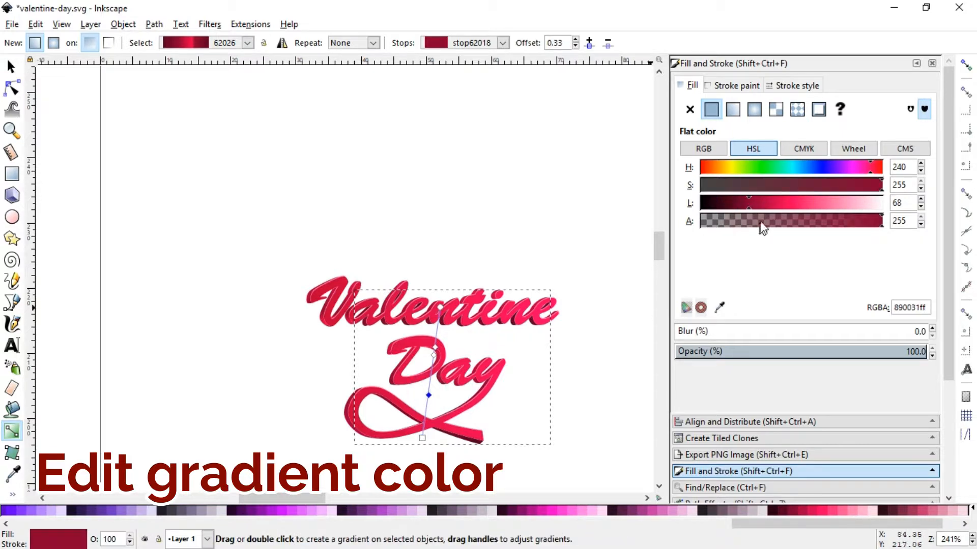
pyautogui.click(737, 201)
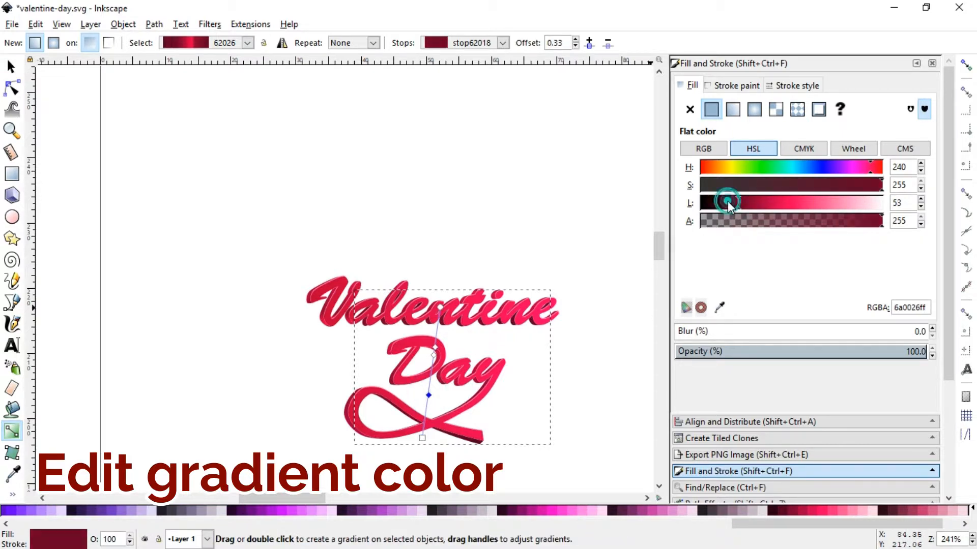
pyautogui.click(727, 201)
pyautogui.click(719, 201)
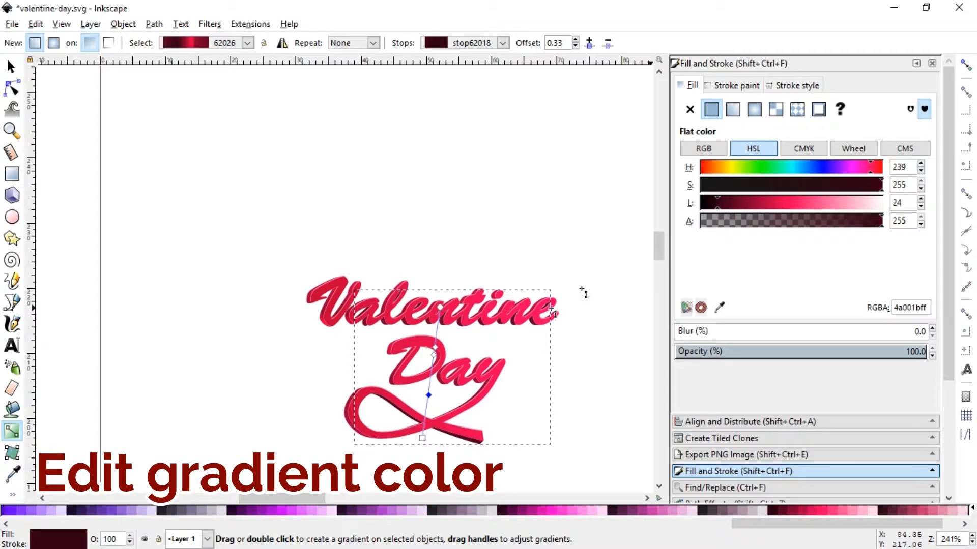
# Set the gradient stop at offset 0.63 to ff0654ff, shift the 0.33 stop slightly upward and deselect
pyautogui.click(435, 353)
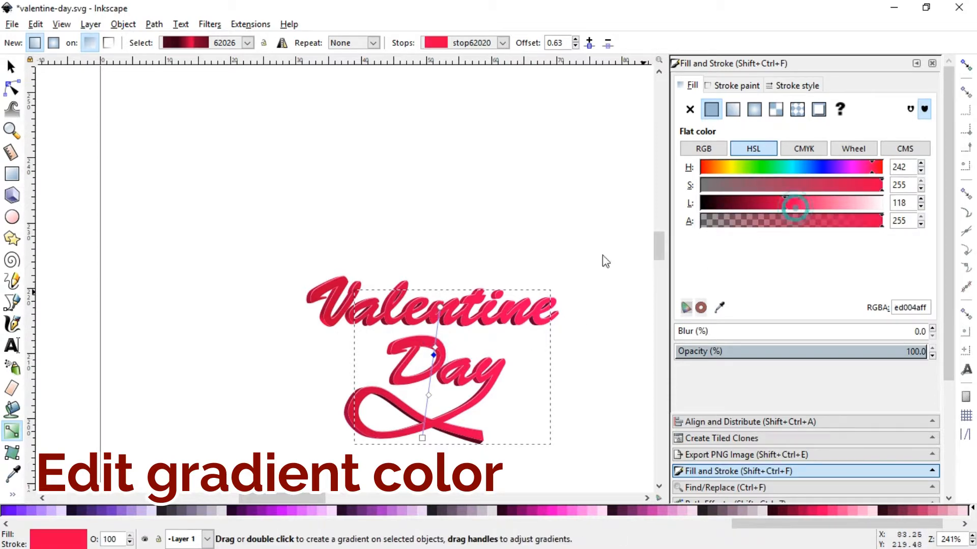
pyautogui.click(792, 203)
pyautogui.moveTo(428, 394); pyautogui.dragTo(429, 385)
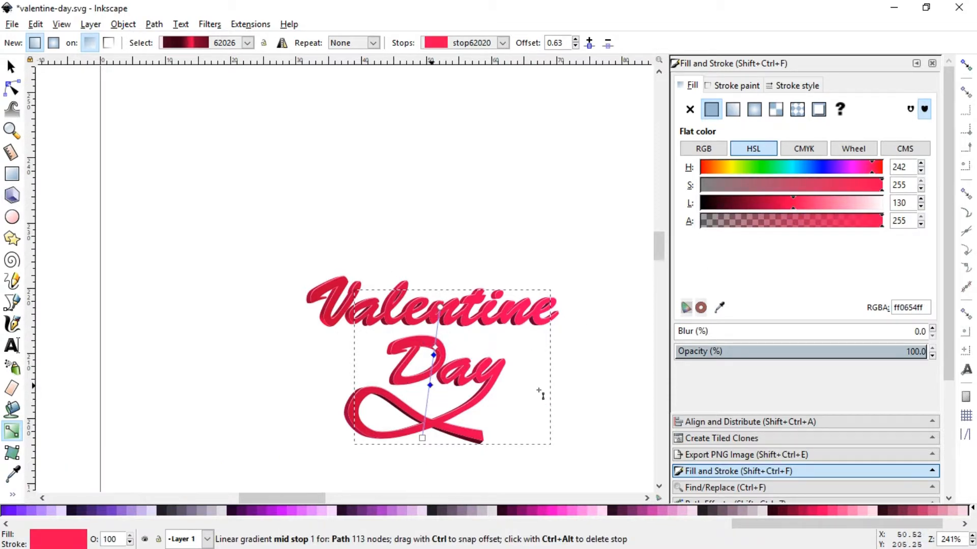
pyautogui.click(11, 67)
pyautogui.click(293, 198)
# Duplicate the main red letter path and fill the copy with light pink ffaaccff
pyautogui.click(11, 130)
pyautogui.moveTo(259, 261); pyautogui.dragTo(585, 463)
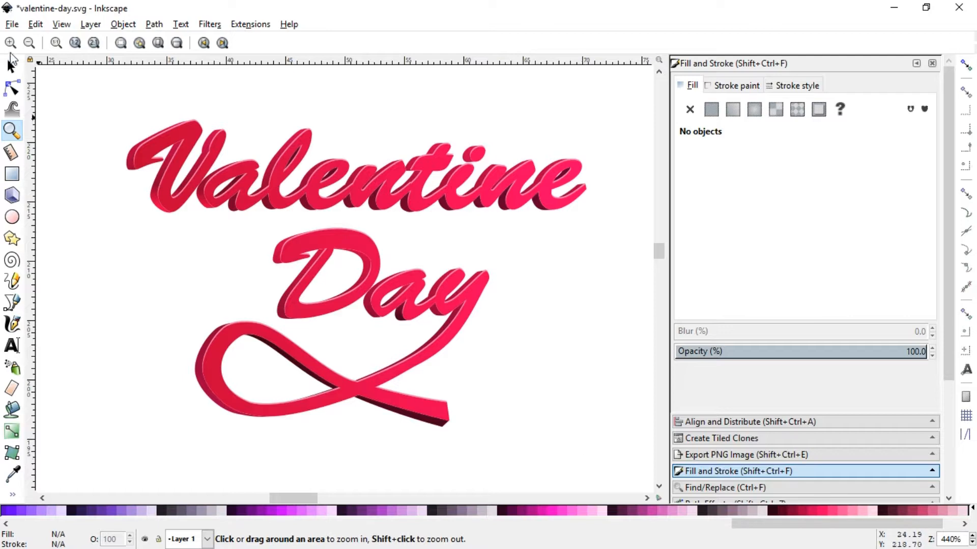
pyautogui.click(12, 65)
pyautogui.click(190, 135)
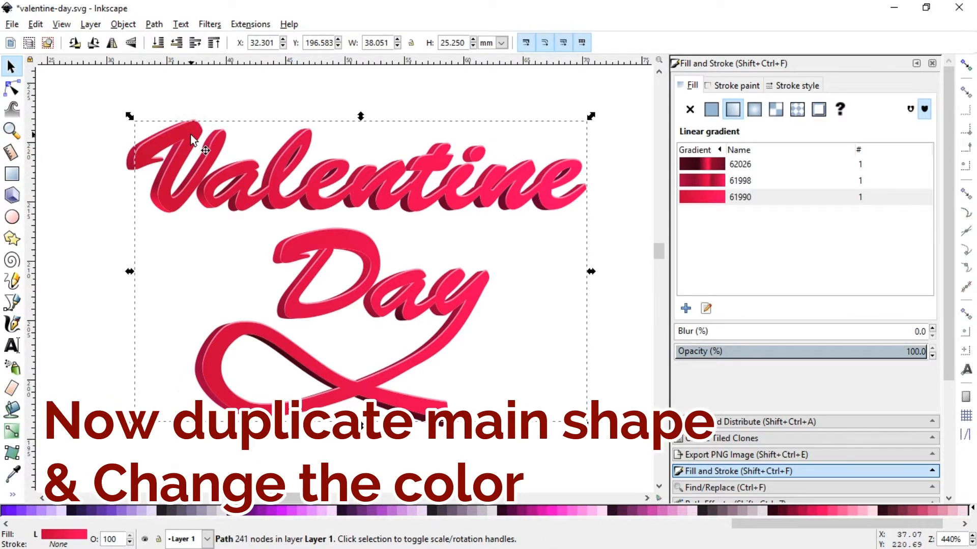
pyautogui.hotkey('ctrl', 'd')
pyautogui.moveTo(768, 528); pyautogui.dragTo(784, 528)
pyautogui.click(791, 511)
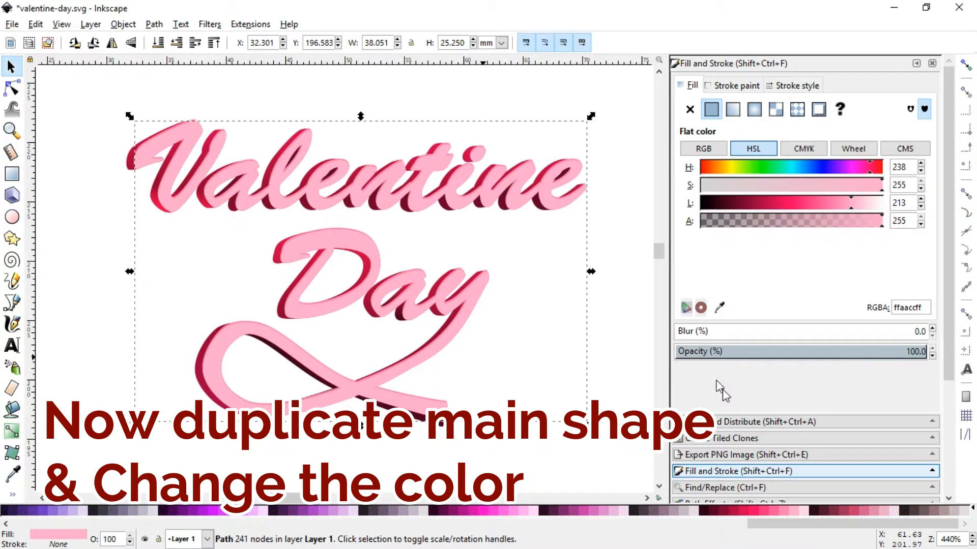
pyautogui.click(612, 325)
# Draw a purple 892ca0ff rectangle of about 41.5 × 3.4 mm across the lower half of "Valentine"
pyautogui.click(12, 175)
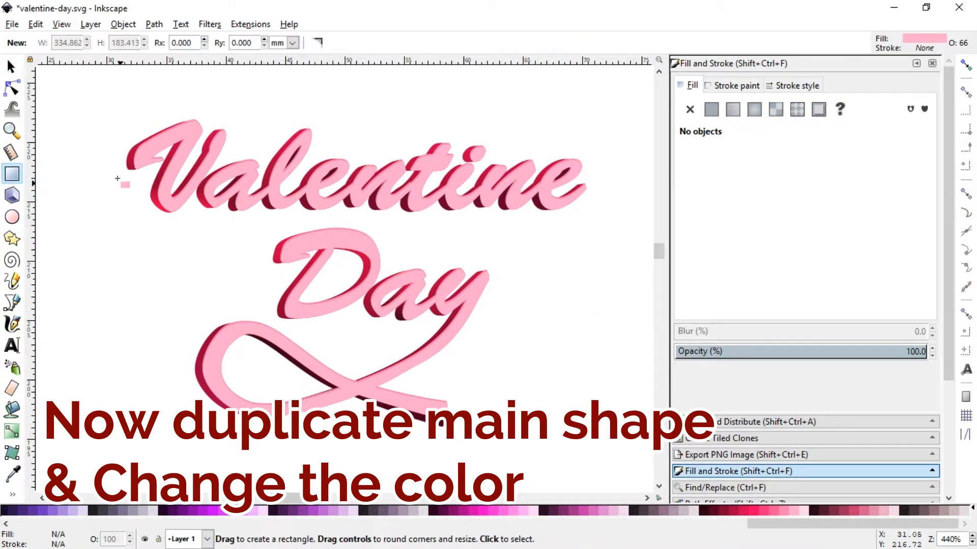
pyautogui.moveTo(105, 171); pyautogui.dragTo(598, 220)
pyautogui.press('s')
pyautogui.click(302, 512)
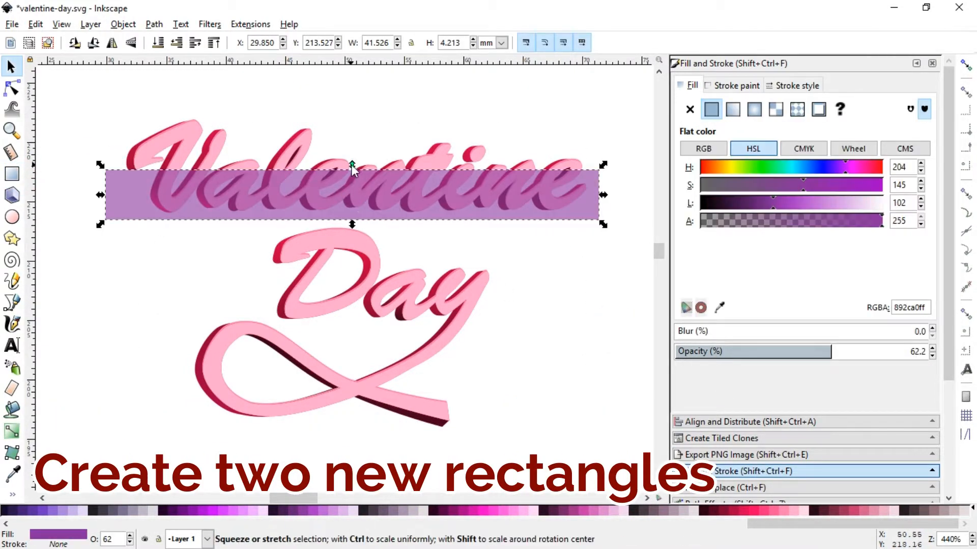
pyautogui.moveTo(352, 165); pyautogui.dragTo(354, 175)
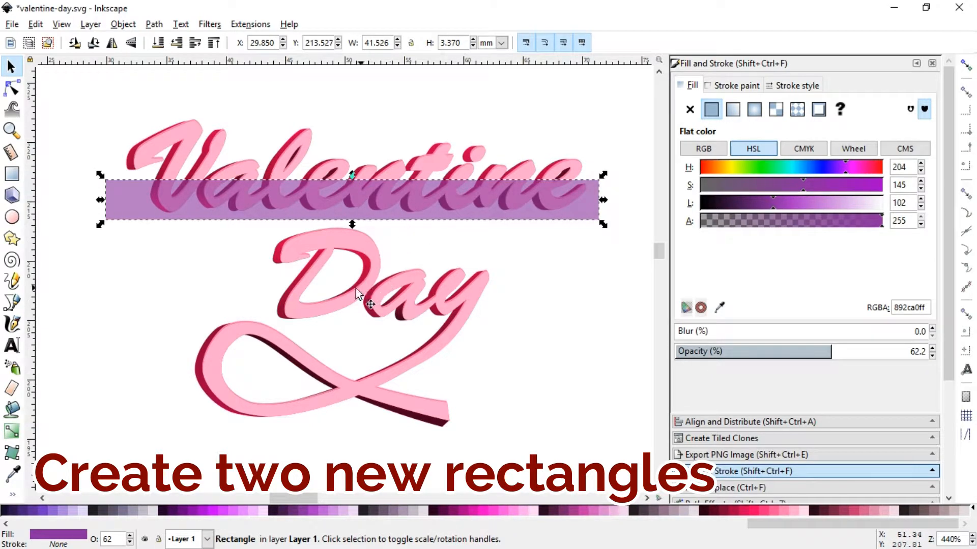
# Draw a second rectangle of about 37.3 × 12 mm over the lower part of "Day" and its flourish, and convert it to a path
pyautogui.click(13, 175)
pyautogui.moveTo(106, 296); pyautogui.dragTo(549, 439)
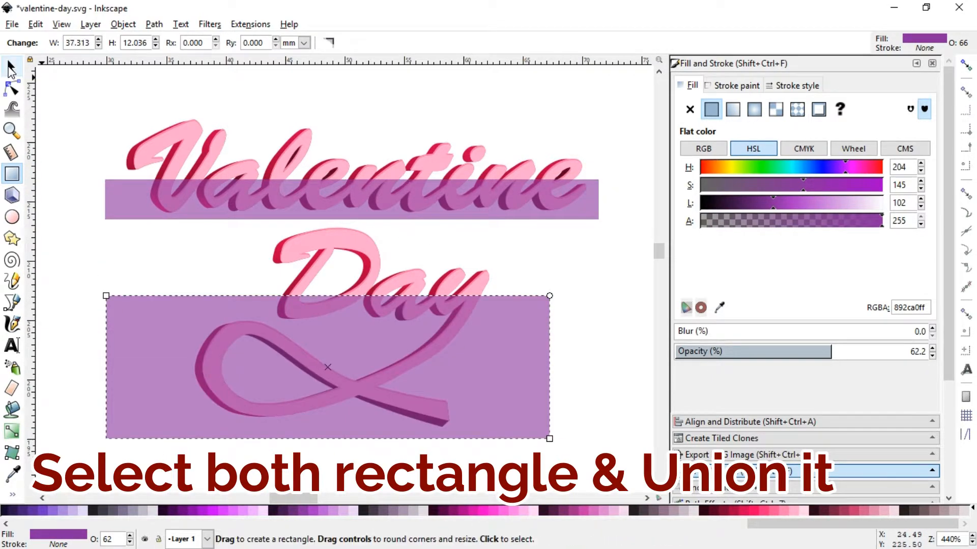
pyautogui.press('s')
pyautogui.click(155, 24)
pyautogui.click(170, 41)
# Move the lower shape's upper-left node down beside the flourish loop and bend its top edge into an arch across "Day"
pyautogui.press('n')
pyautogui.moveTo(106, 296); pyautogui.dragTo(131, 398)
pyautogui.moveTo(324, 350); pyautogui.dragTo(331, 305)
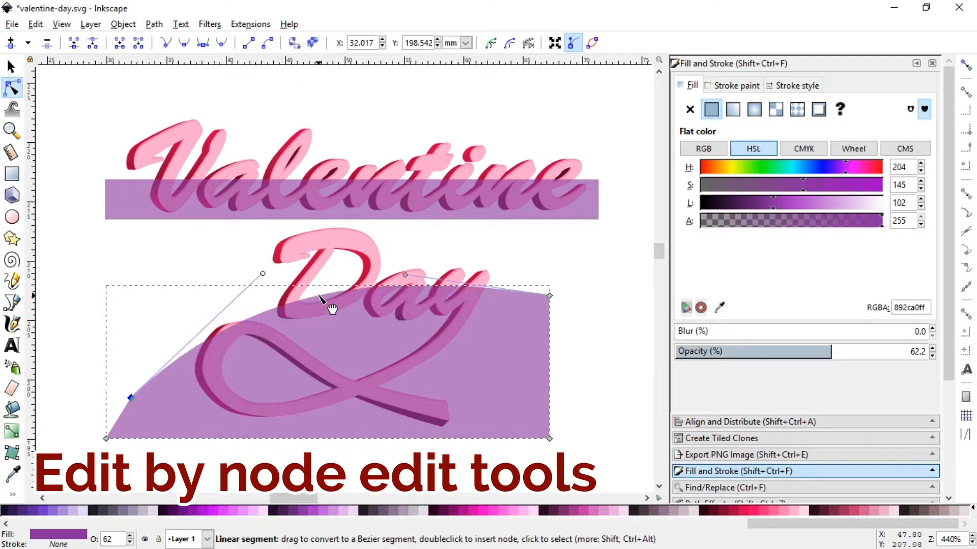
pyautogui.moveTo(131, 397); pyautogui.dragTo(139, 431)
pyautogui.moveTo(271, 305); pyautogui.dragTo(258, 260)
pyautogui.moveTo(140, 431); pyautogui.dragTo(185, 428)
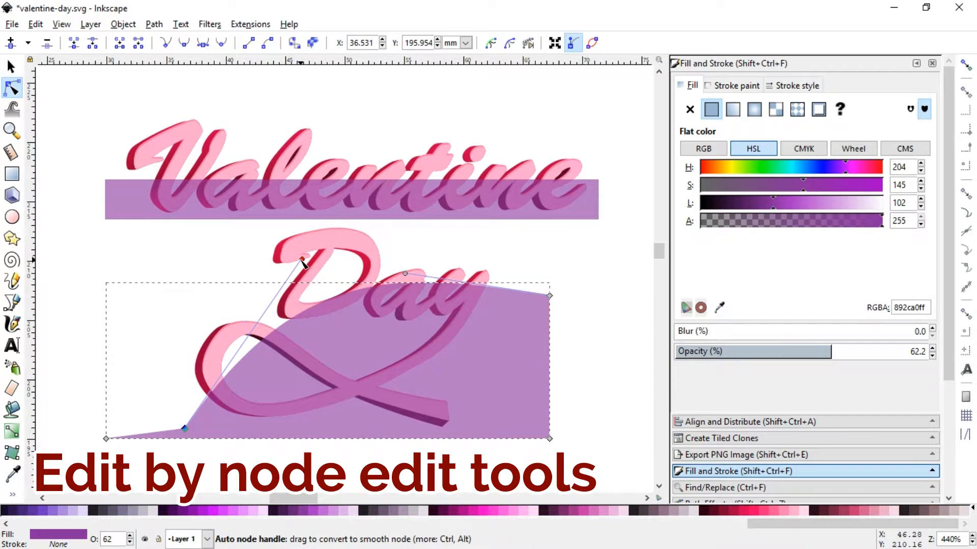
pyautogui.moveTo(301, 259); pyautogui.dragTo(271, 239)
# Union the two purple shapes and subtract the result from the light pink letter copy with Difference
pyautogui.click(11, 67)
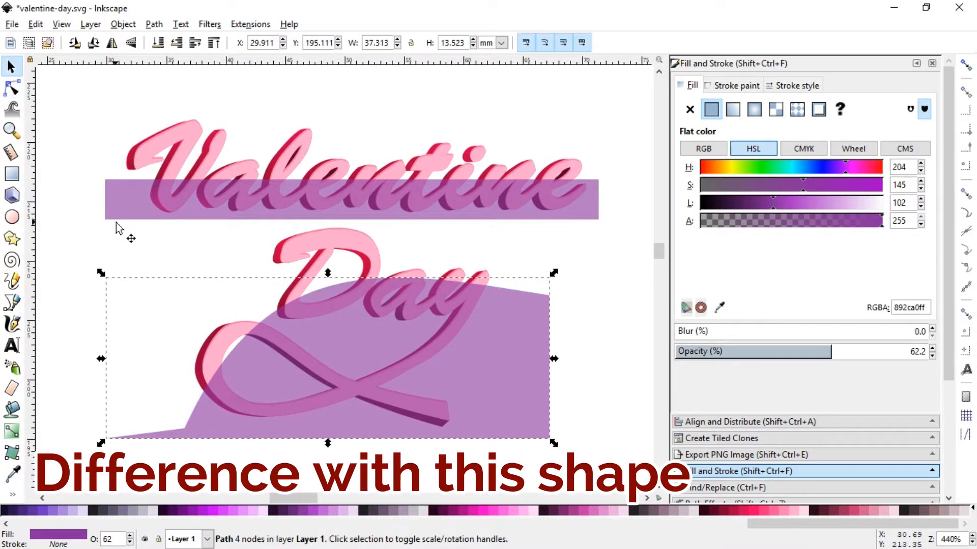
pyautogui.keyDown('shift'); pyautogui.click(120, 217); pyautogui.keyUp('shift')
pyautogui.click(154, 24)
pyautogui.click(167, 104)
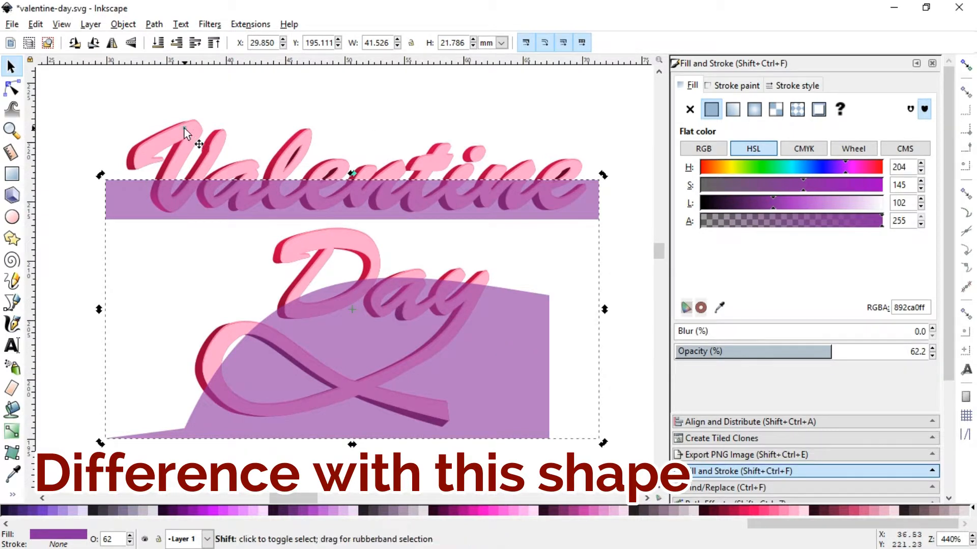
pyautogui.keyDown('shift'); pyautogui.click(184, 129); pyautogui.keyUp('shift')
pyautogui.click(155, 25)
pyautogui.click(168, 117)
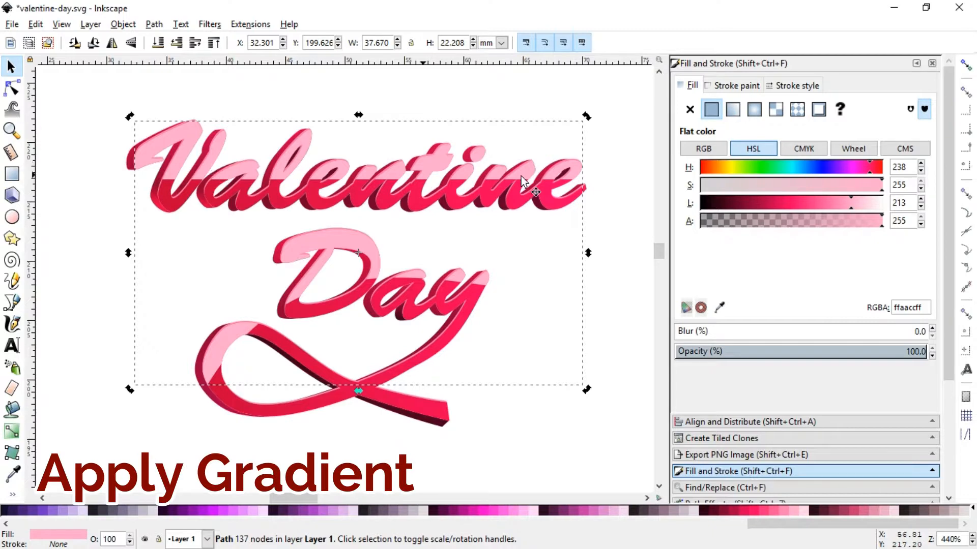
# Apply a linear gradient to the light pink highlight path and orient it upward from the flourish's base to above "Valentine"
pyautogui.click(733, 109)
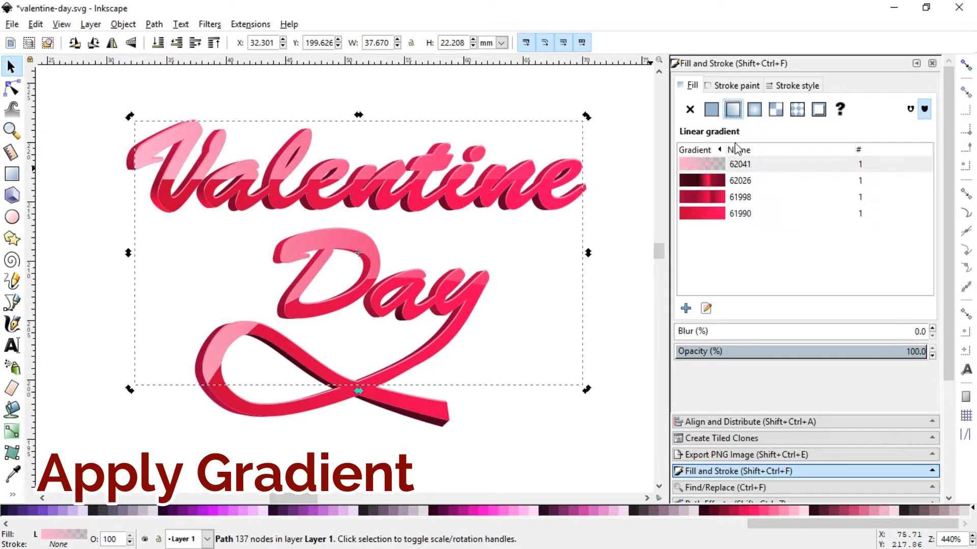
pyautogui.click(705, 308)
pyautogui.moveTo(137, 252); pyautogui.dragTo(349, 410)
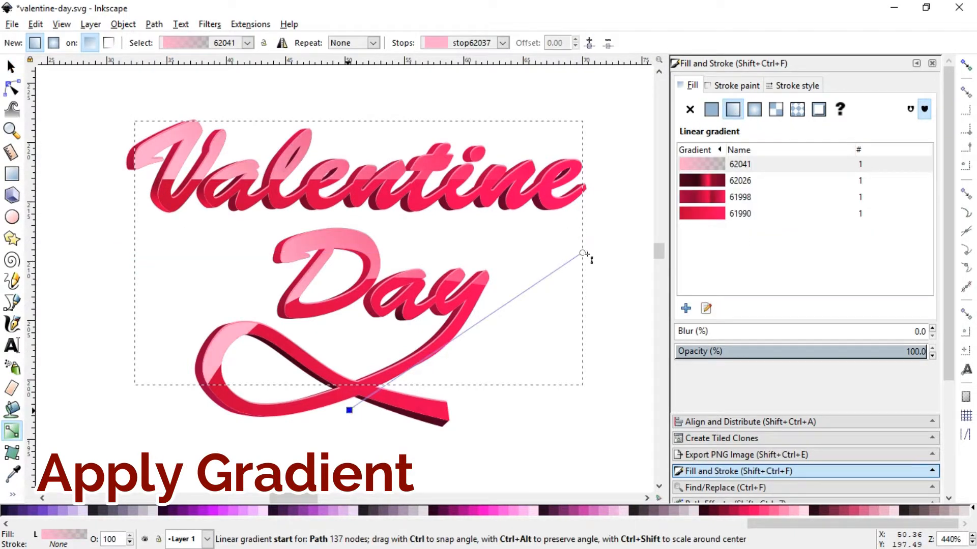
pyautogui.moveTo(584, 253); pyautogui.dragTo(443, 110)
# Set the highlight gradient's upper end stop to 100% opacity and add a stop at offset 0.70 with 1.2% opacity
pyautogui.click(688, 354)
pyautogui.moveTo(689, 351); pyautogui.dragTo(919, 349)
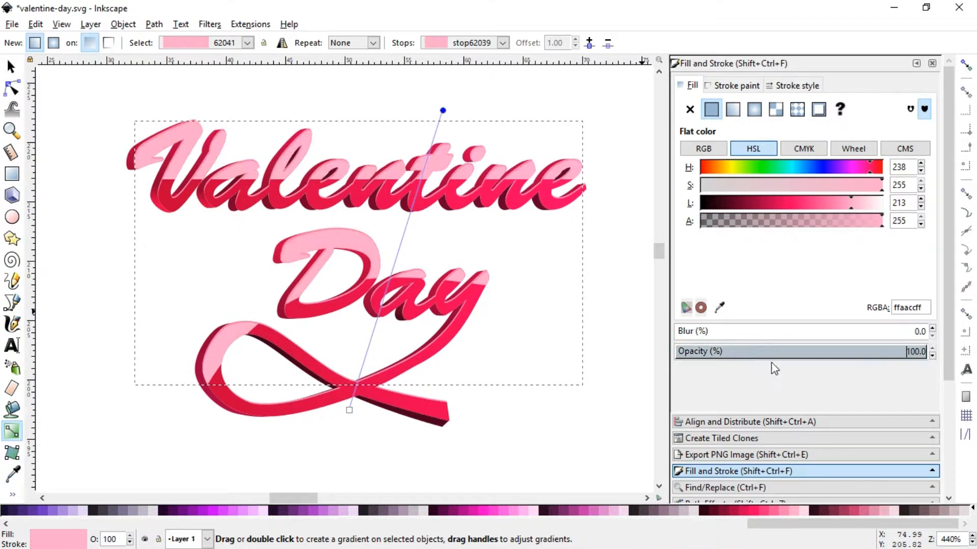
pyautogui.doubleClick(415, 202)
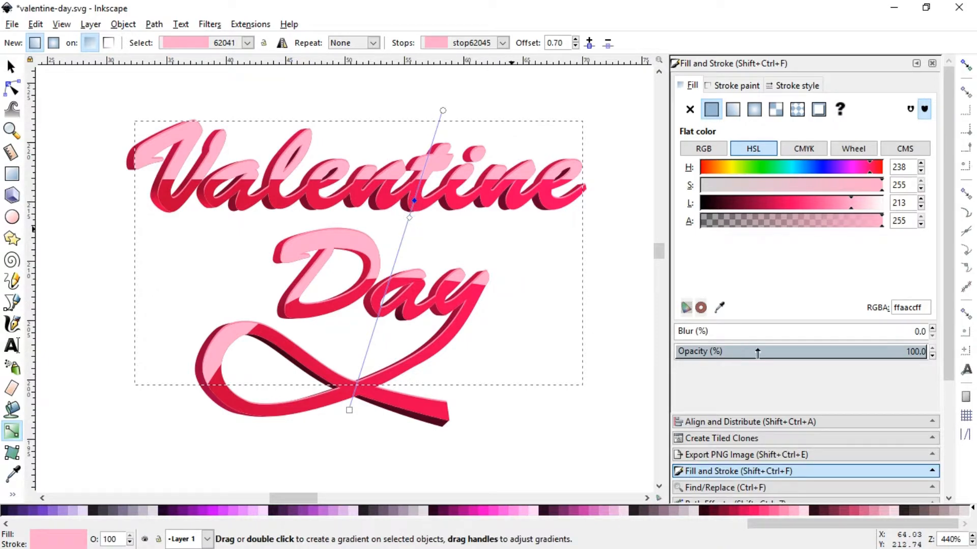
pyautogui.moveTo(772, 354); pyautogui.dragTo(677, 350)
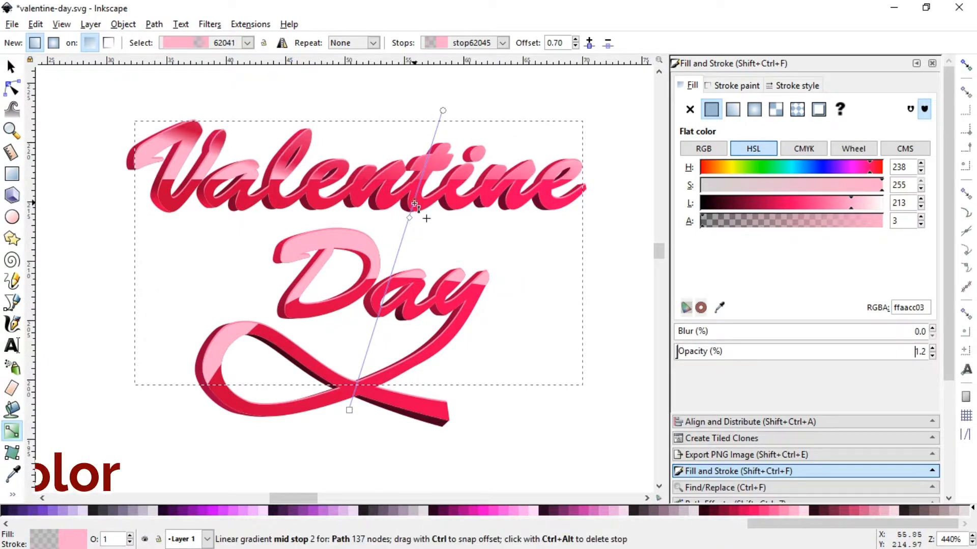
# Make the highlight gradient run almost vertically, with its upper end just above the centre of "Valentine" and the transparent stop at offset 0.70
pyautogui.moveTo(414, 201); pyautogui.dragTo(419, 186)
pyautogui.moveTo(443, 111)
pyautogui.mouseDown()
pyautogui.moveTo(399, 100)
pyautogui.moveTo(389, 83)
pyautogui.moveTo(353, 82)
pyautogui.mouseUp()
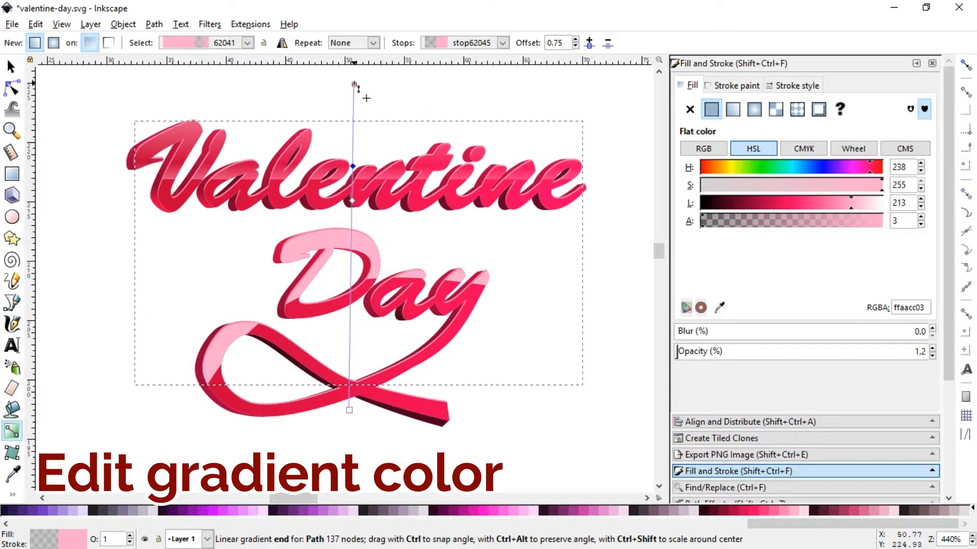
pyautogui.moveTo(353, 166)
pyautogui.mouseDown()
pyautogui.moveTo(357, 136)
pyautogui.moveTo(354, 184)
pyautogui.moveTo(362, 165)
pyautogui.mouseUp()
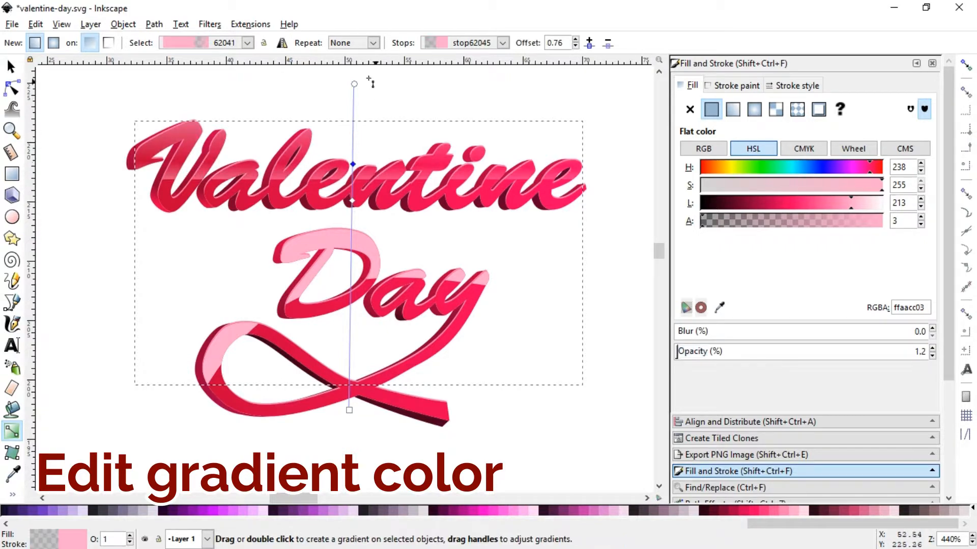
pyautogui.moveTo(362, 103); pyautogui.dragTo(359, 113)
pyautogui.click(360, 113)
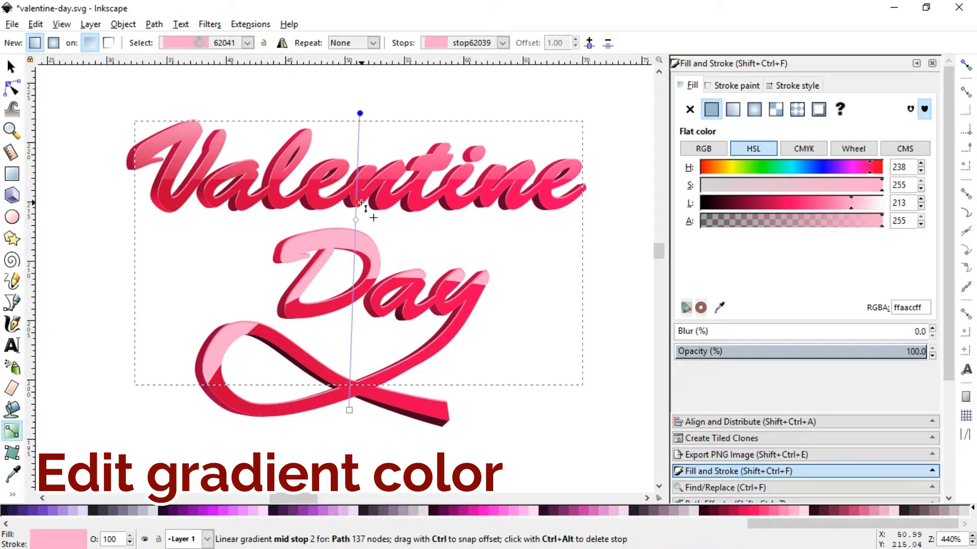
# Set the highlight gradient's stop at offset 0.64, just above "Day", to 0% opacity
pyautogui.click(358, 202)
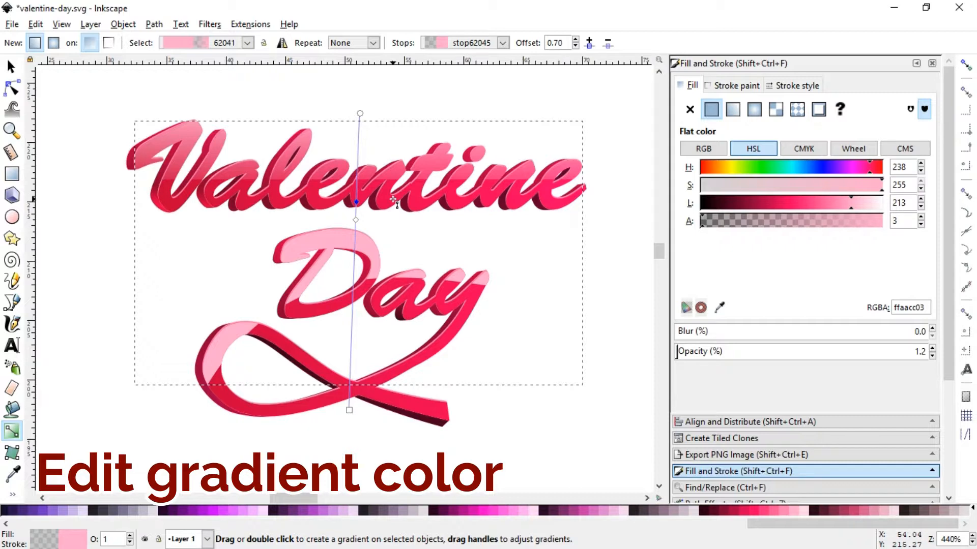
pyautogui.click(360, 114)
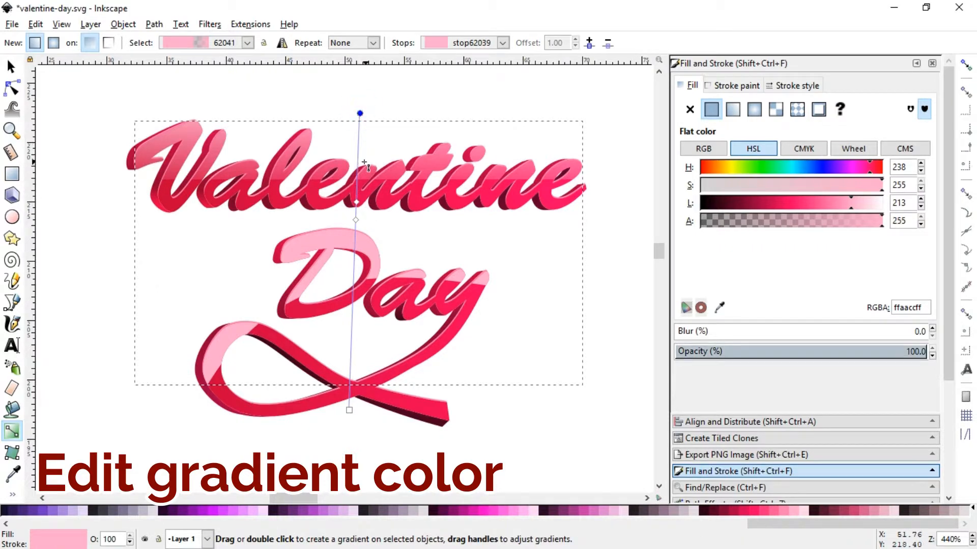
pyautogui.click(356, 220)
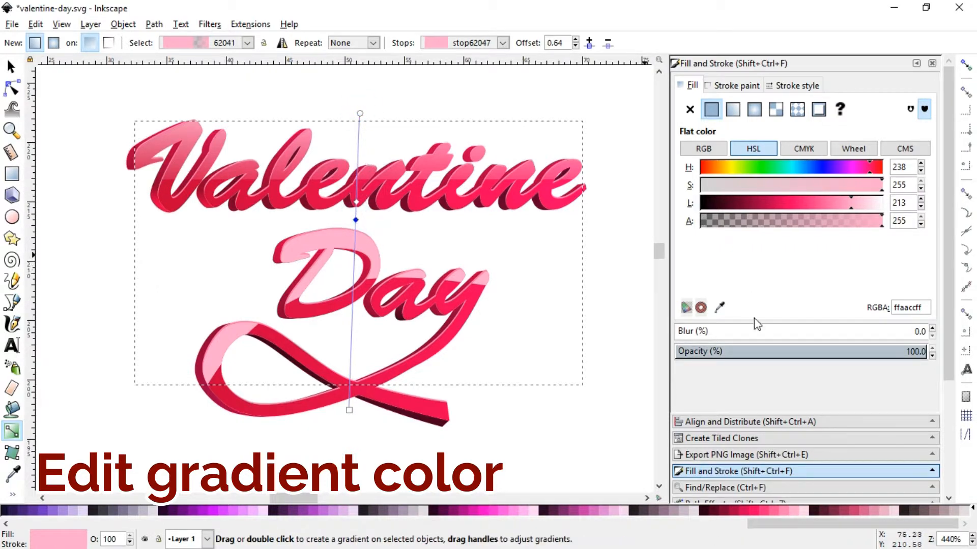
pyautogui.moveTo(706, 351); pyautogui.dragTo(665, 352)
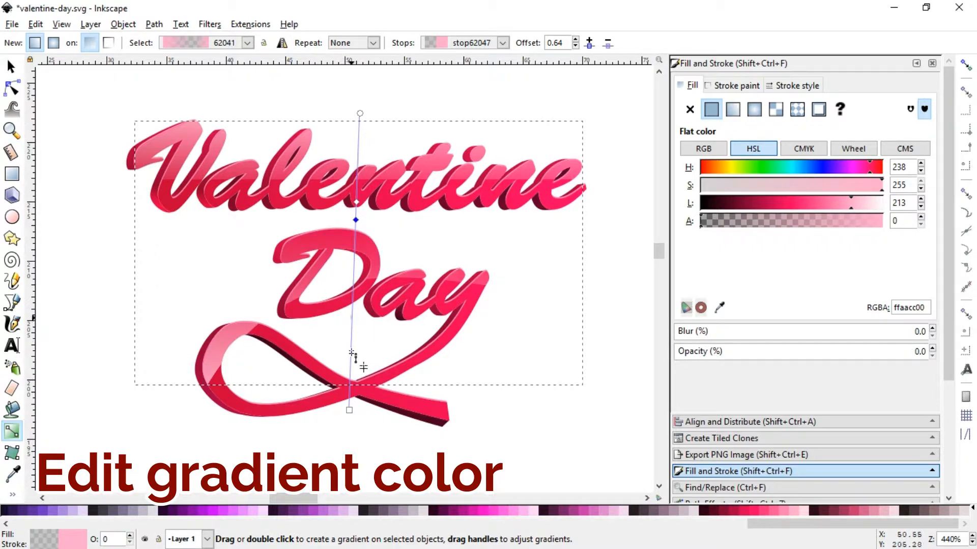
# Add a highlight gradient stop at offset 0.08 near the flourish's crossing and set its opacity to 29.4%
pyautogui.press('Escape')
pyautogui.click(347, 378)
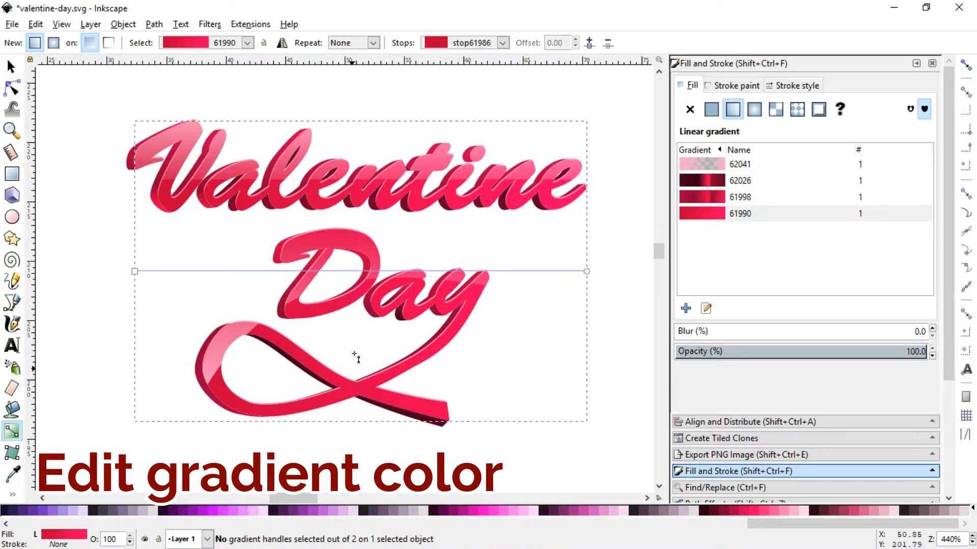
pyautogui.click(229, 335)
pyautogui.doubleClick(350, 387)
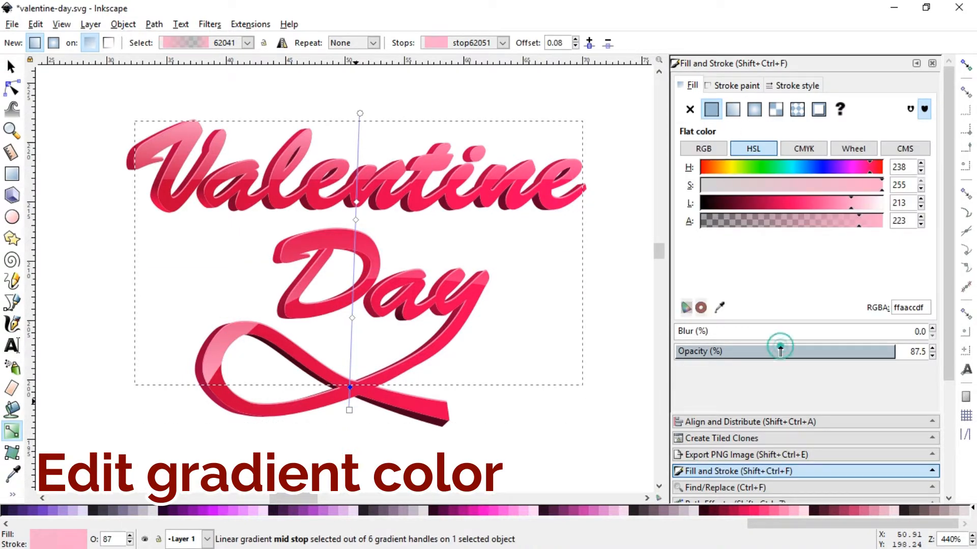
pyautogui.moveTo(780, 349); pyautogui.dragTo(731, 355)
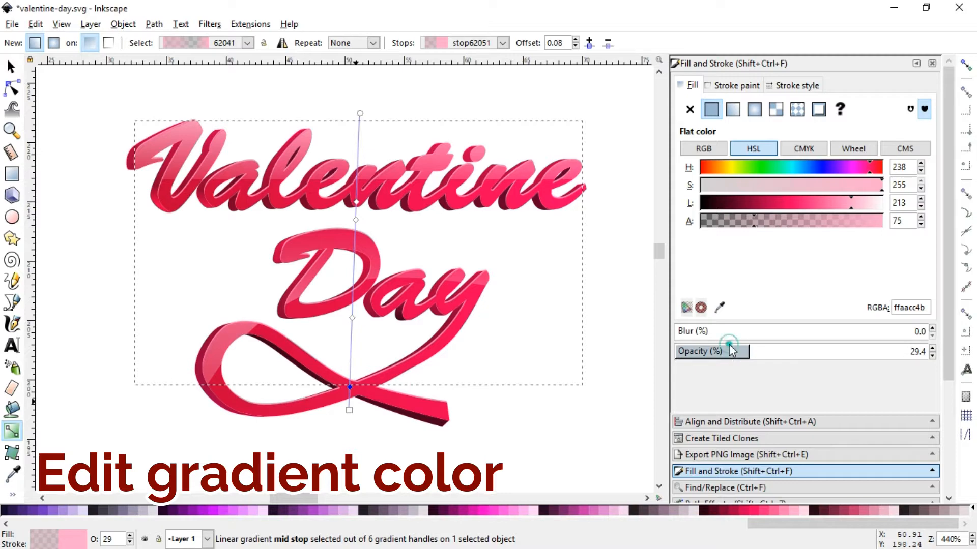
# Set the opacity of the whole glossy highlight path to 100%
pyautogui.click(11, 67)
pyautogui.click(80, 155)
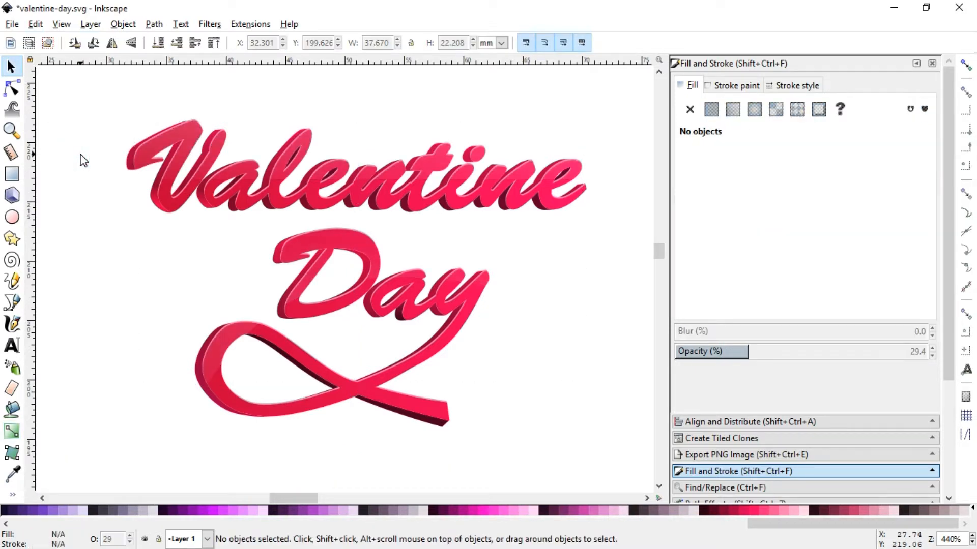
pyautogui.click(217, 356)
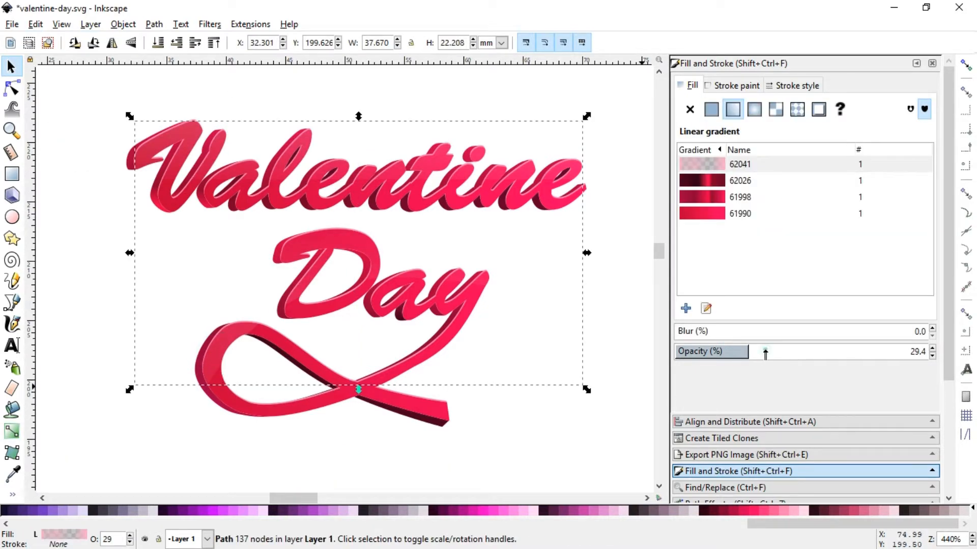
pyautogui.moveTo(837, 352); pyautogui.dragTo(959, 361)
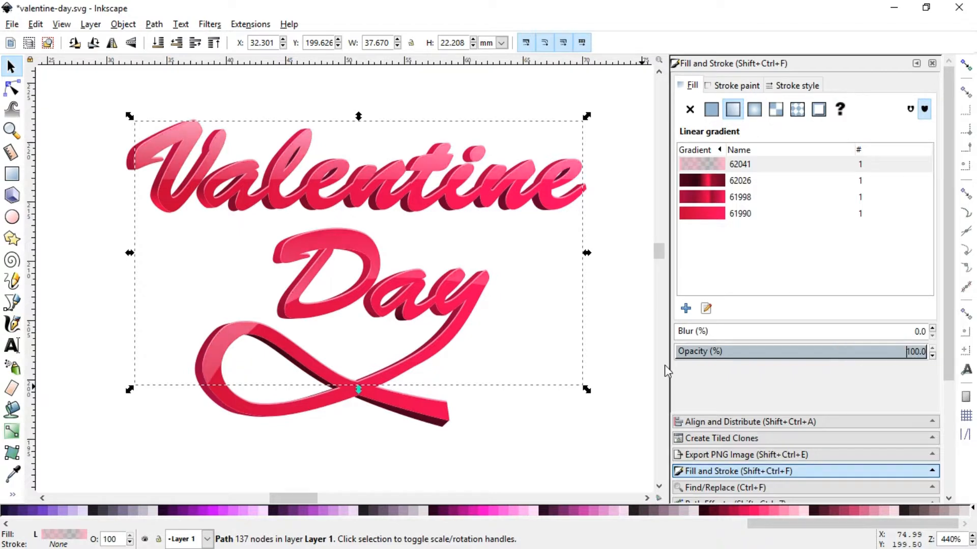
pyautogui.click(576, 431)
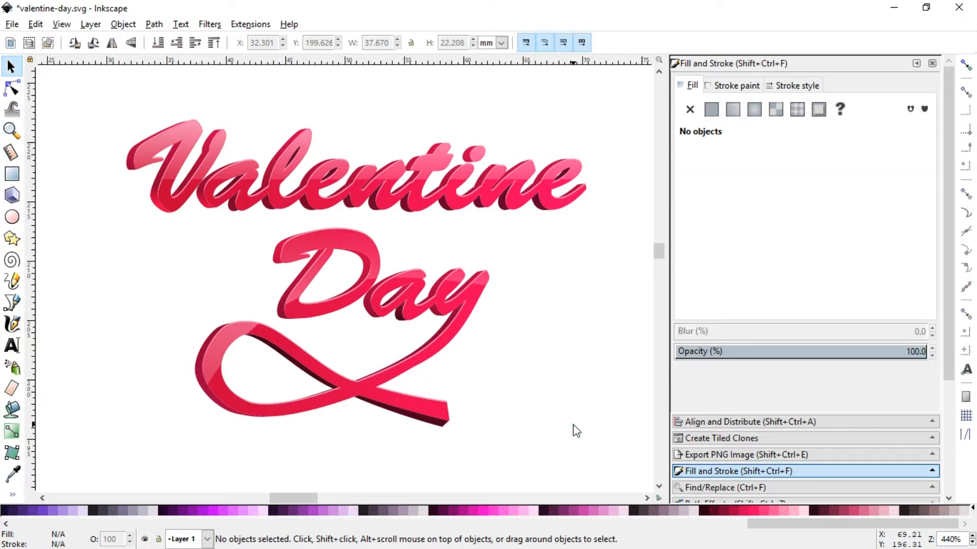
# Delete the highlight path's surplus nodes along the inner edge of the flourish's loop
pyautogui.press('-')
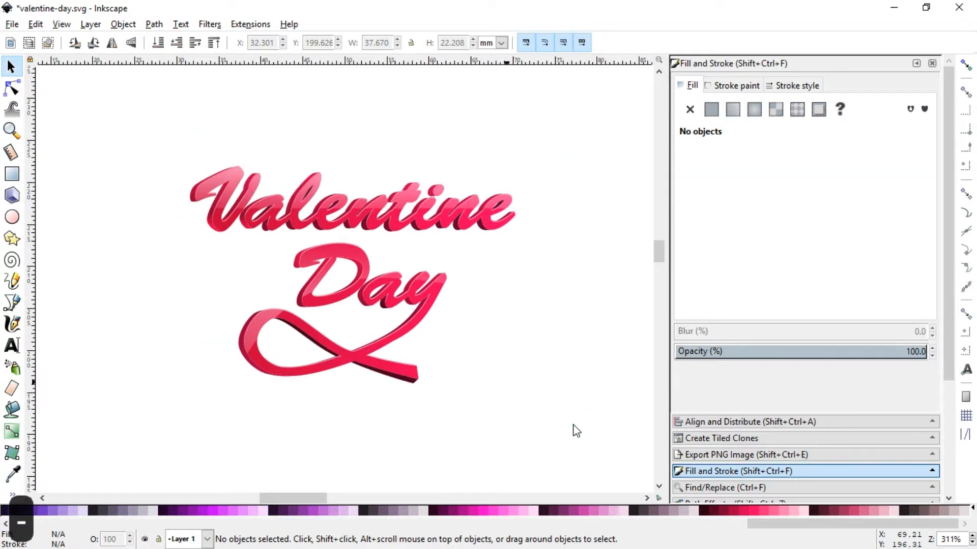
pyautogui.press('z')
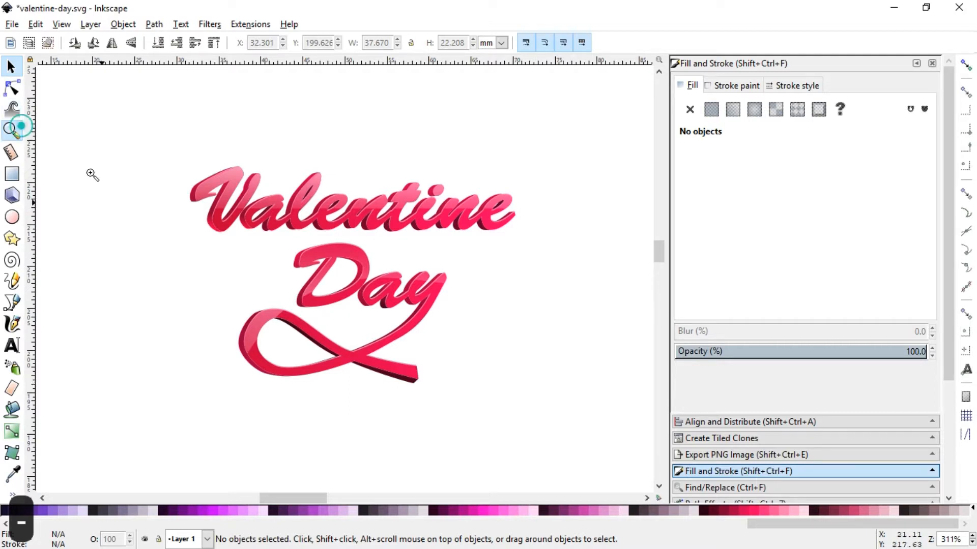
pyautogui.moveTo(143, 143); pyautogui.dragTo(578, 420)
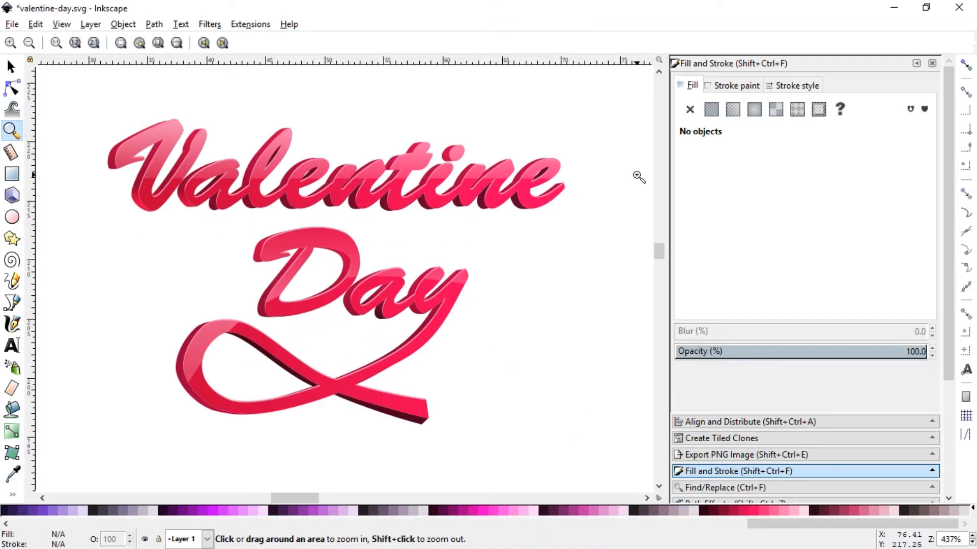
pyautogui.click(11, 90)
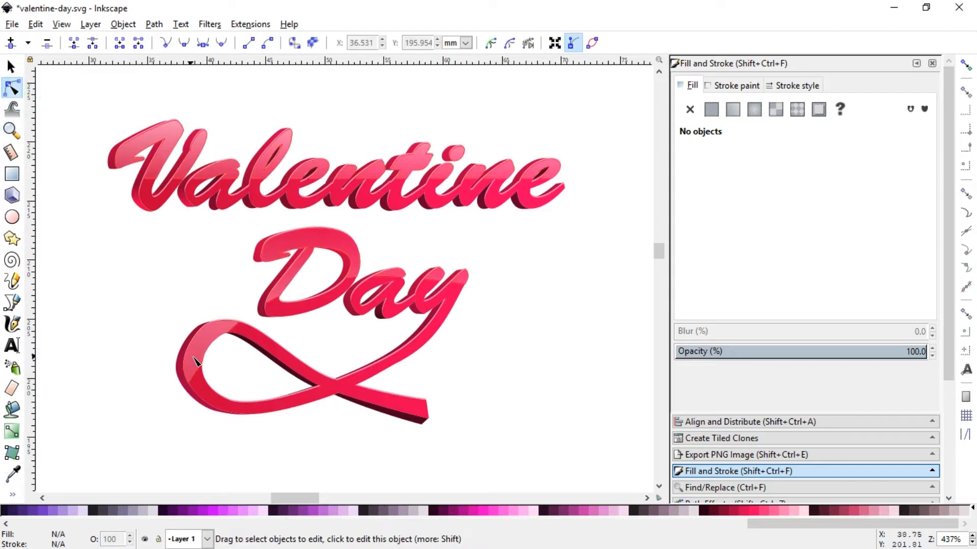
pyautogui.click(229, 353)
pyautogui.click(239, 351)
pyautogui.press('Delete')
pyautogui.press('Delete')
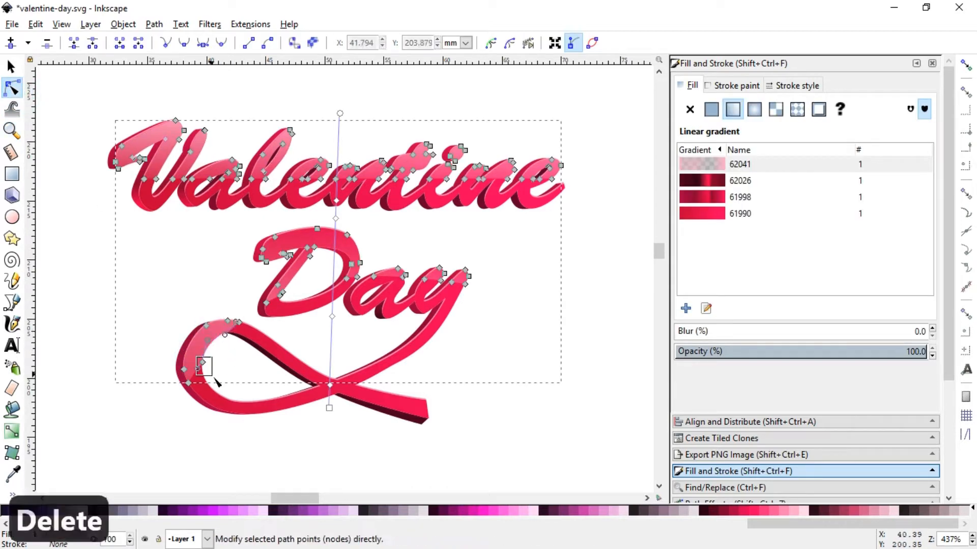
# Adjust the curve handles of the highlight path's inner edge so it bends smoothly along the flourish's loop
pyautogui.moveTo(203, 352); pyautogui.dragTo(194, 351)
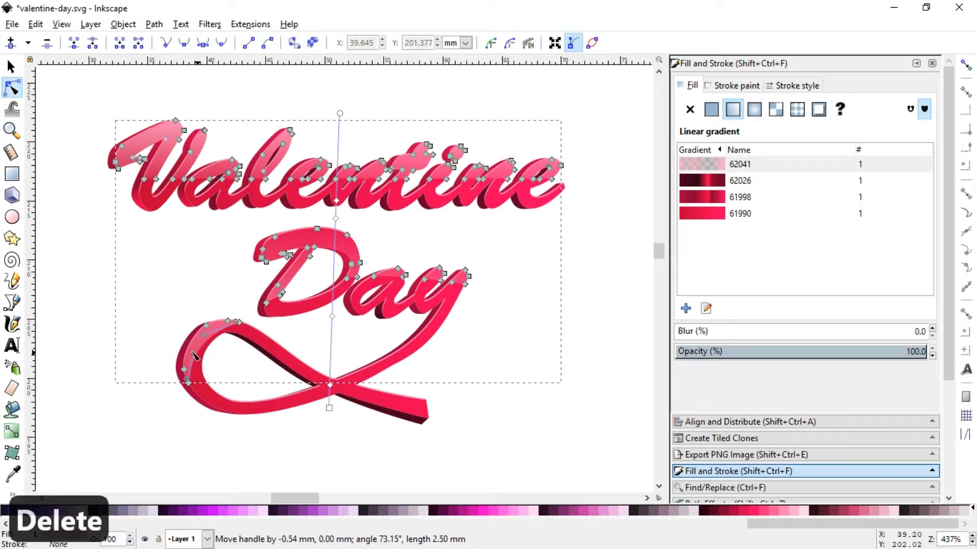
pyautogui.press('s')
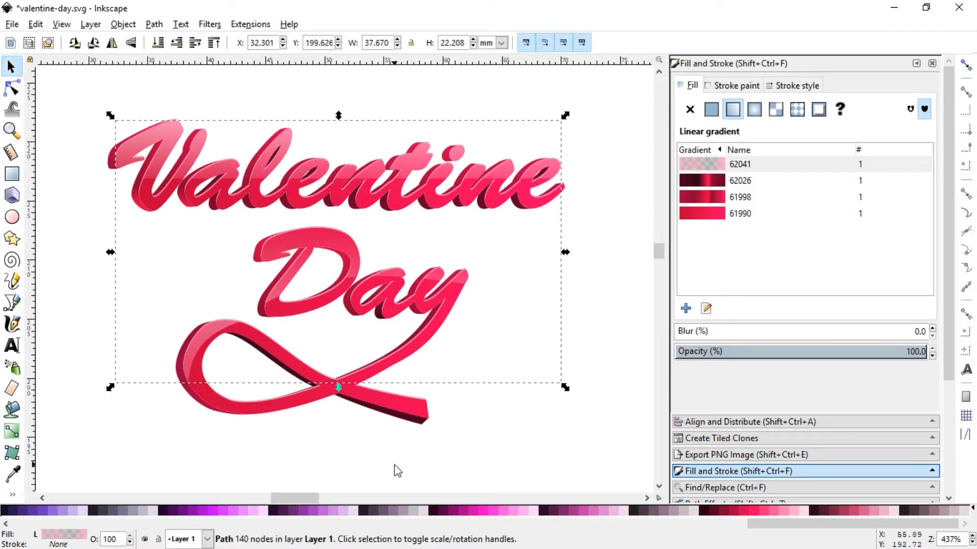
pyautogui.press('n')
pyautogui.moveTo(202, 327); pyautogui.dragTo(203, 331)
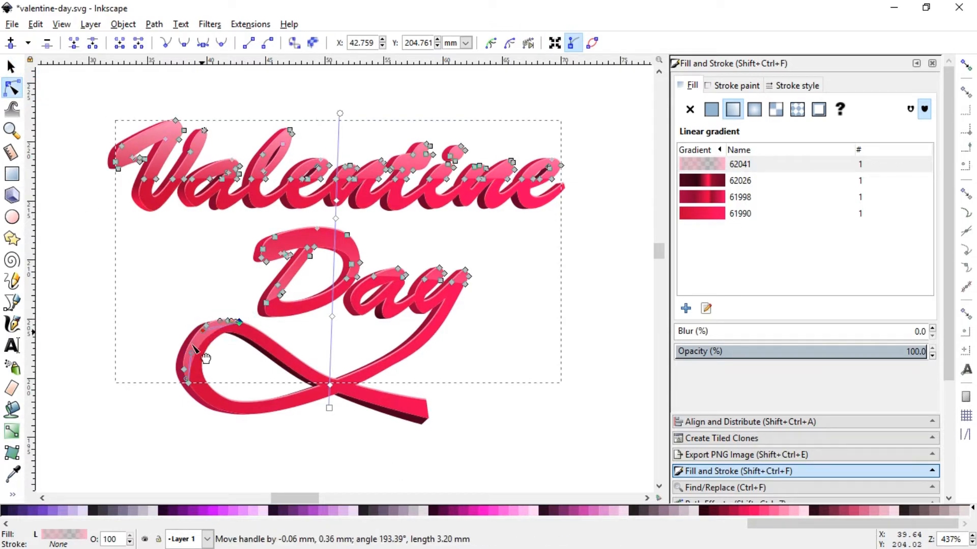
pyautogui.press('s')
pyautogui.click(553, 428)
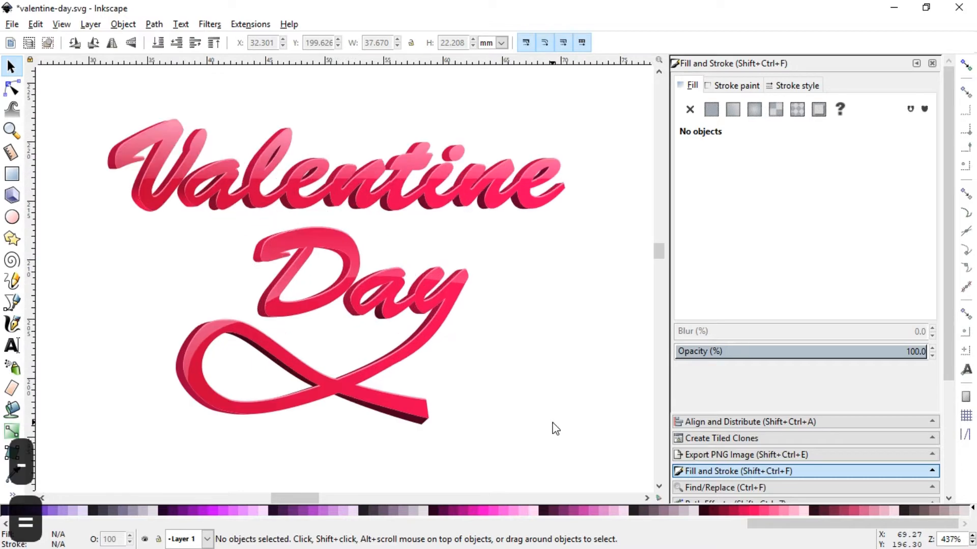
# Draw a rectangle about 1.27 by 1.45 mm over the flourish's tail, just right of the crossing, and convert it to a path
pyautogui.click(12, 131)
pyautogui.moveTo(229, 334); pyautogui.dragTo(444, 453)
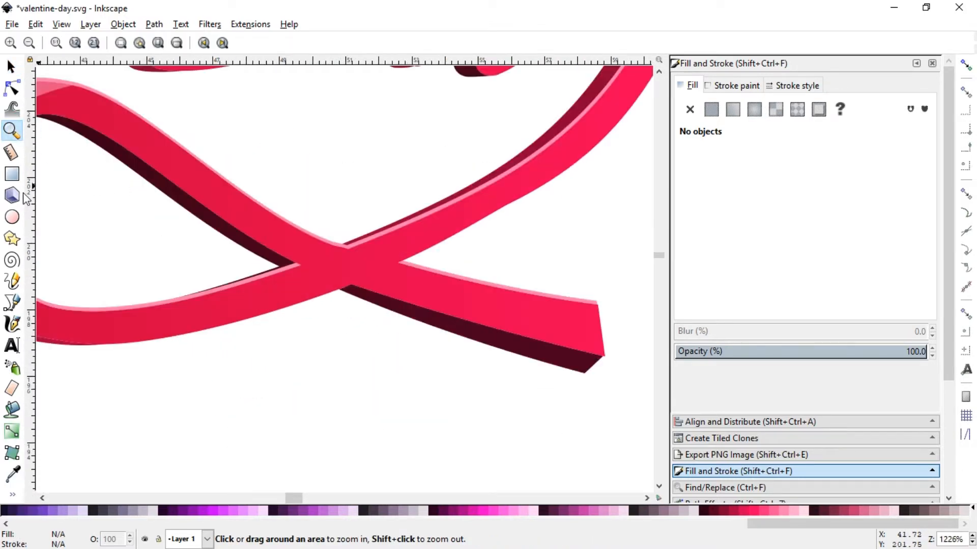
pyautogui.click(12, 174)
pyautogui.moveTo(401, 263); pyautogui.dragTo(443, 310)
pyautogui.click(10, 67)
pyautogui.click(154, 24)
pyautogui.click(196, 39)
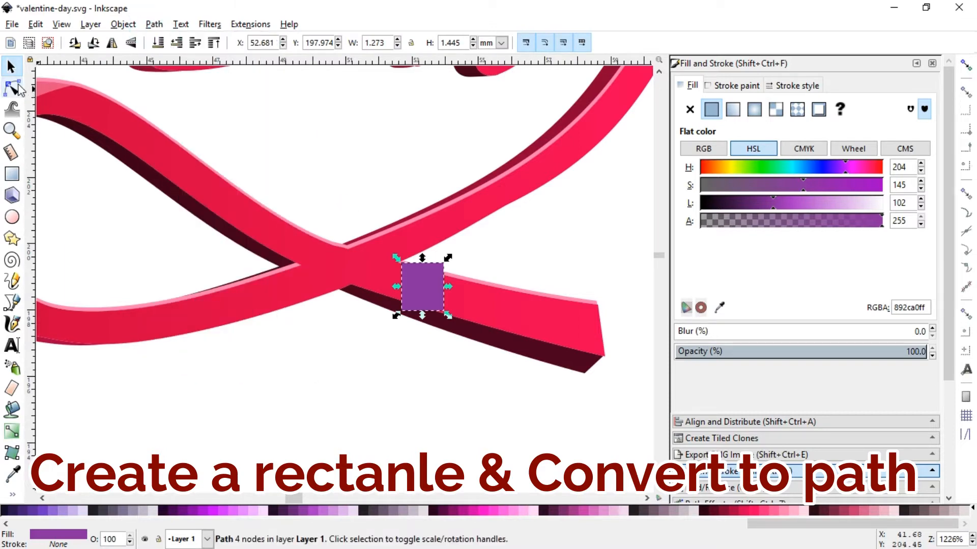
# Move the rectangle's left nodes onto the tail's edges at the crossing and pull its lower-right node below the tail
pyautogui.click(13, 88)
pyautogui.moveTo(400, 264); pyautogui.dragTo(399, 262)
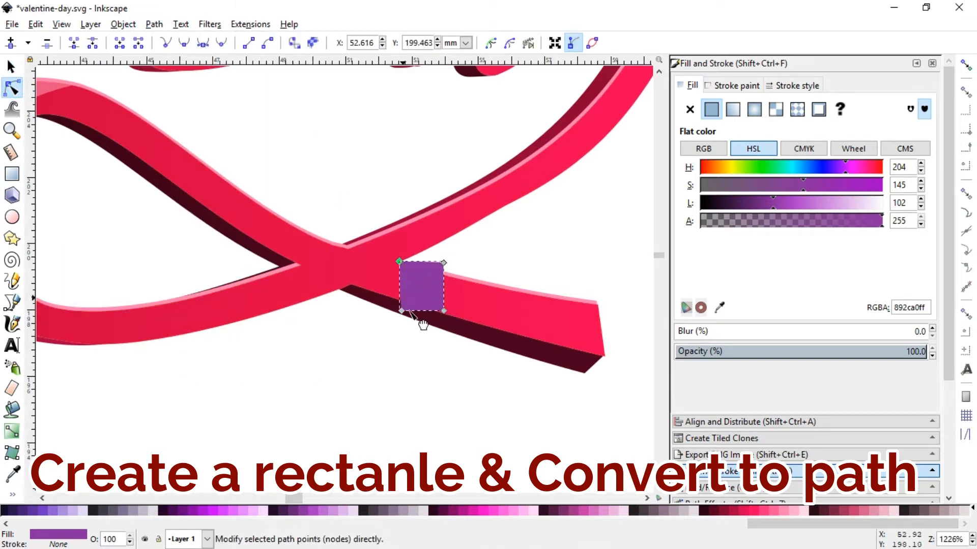
pyautogui.moveTo(401, 311); pyautogui.dragTo(350, 286)
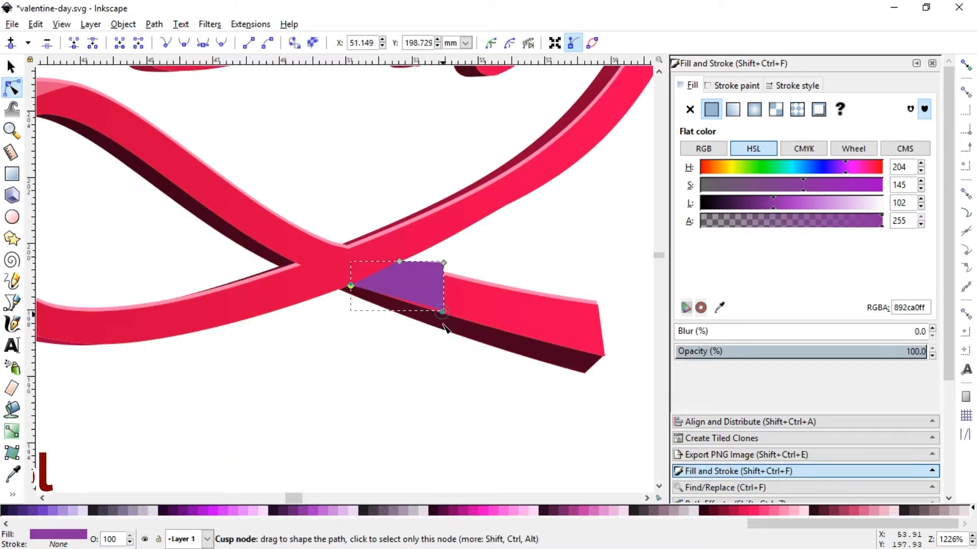
pyautogui.moveTo(443, 311); pyautogui.dragTo(410, 351)
# Draw a second rectangle over the flourish strand up and left of the crossing and convert it to a path
pyautogui.click(11, 174)
pyautogui.moveTo(244, 177)
pyautogui.mouseDown()
pyautogui.moveTo(303, 235)
pyautogui.moveTo(355, 241)
pyautogui.mouseUp()
pyautogui.click(10, 66)
pyautogui.click(161, 24)
pyautogui.click(183, 38)
# Reshape the second rectangle so it spans the upper-left strand, with its lower corner on the strand's edge at the crossing
pyautogui.click(12, 87)
pyautogui.moveTo(244, 236); pyautogui.dragTo(253, 269)
pyautogui.moveTo(244, 178); pyautogui.dragTo(179, 227)
pyautogui.moveTo(305, 176); pyautogui.dragTo(259, 140)
pyautogui.moveTo(253, 269); pyautogui.dragTo(301, 265)
# Enable snapping, snap the purple shapes' inner nodes to the crossing's corners, and stretch the lower shape to about 5.7 by 3.8 mm over the tail
pyautogui.click(965, 65)
pyautogui.moveTo(354, 242); pyautogui.dragTo(398, 262)
pyautogui.click(376, 290)
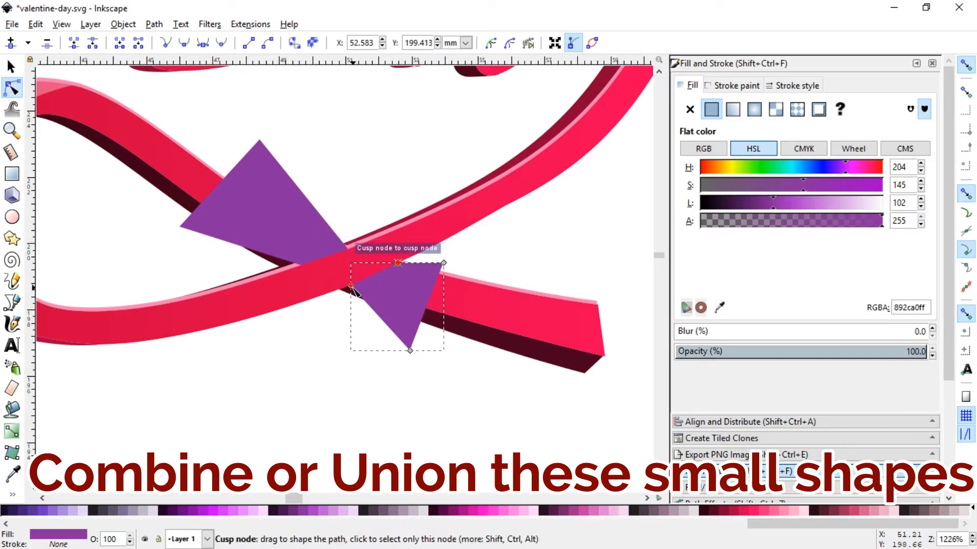
pyautogui.moveTo(350, 285); pyautogui.dragTo(351, 284)
pyautogui.moveTo(444, 262); pyautogui.dragTo(541, 273)
pyautogui.moveTo(409, 350); pyautogui.dragTo(440, 388)
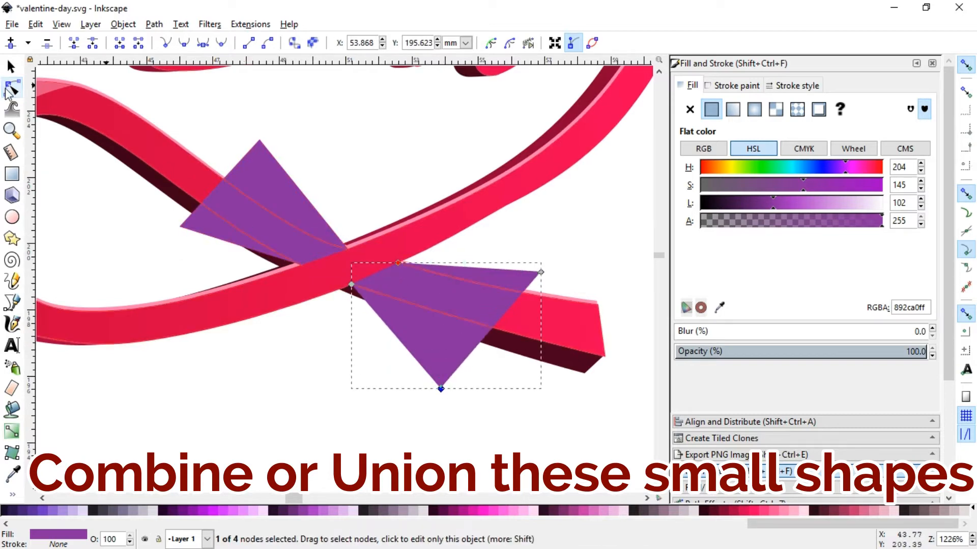
# Duplicate the red front lettering path that carries the flourish
pyautogui.click(10, 67)
pyautogui.click(308, 411)
pyautogui.press('-')
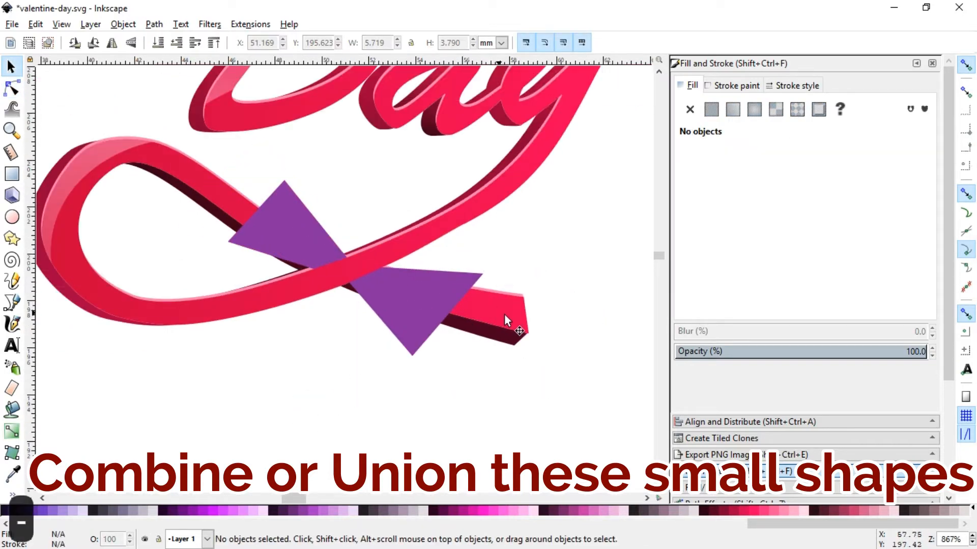
pyautogui.click(505, 314)
pyautogui.hotkey('ctrl', 'd')
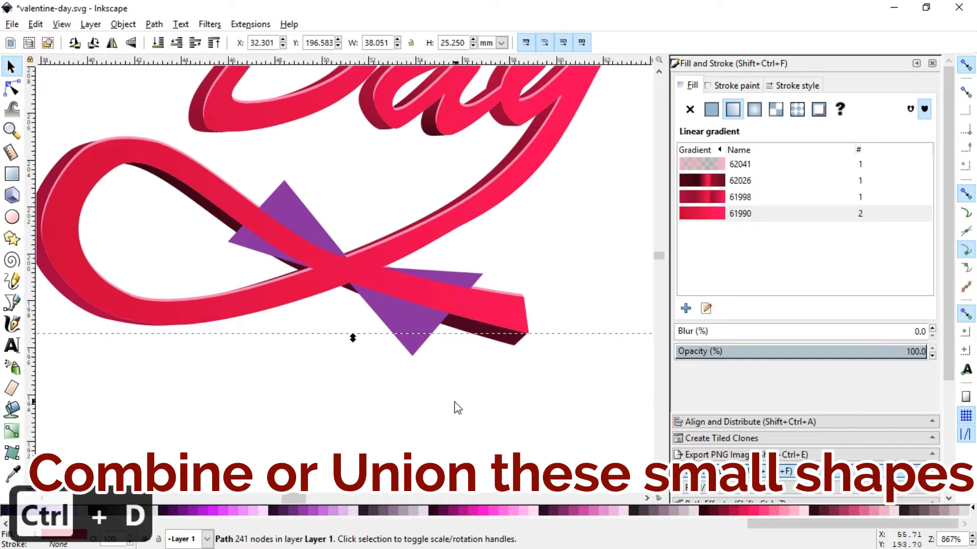
# Union the two purple shapes and intersect the result with the duplicated red lettering path
pyautogui.keyDown('shift'); pyautogui.click(413, 349); pyautogui.keyUp('shift')
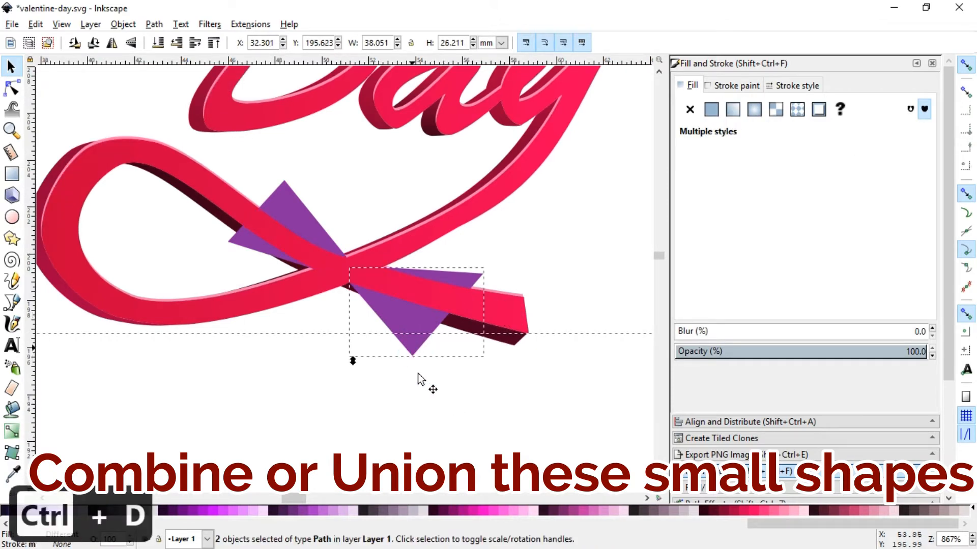
pyautogui.click(154, 24)
pyautogui.click(175, 102)
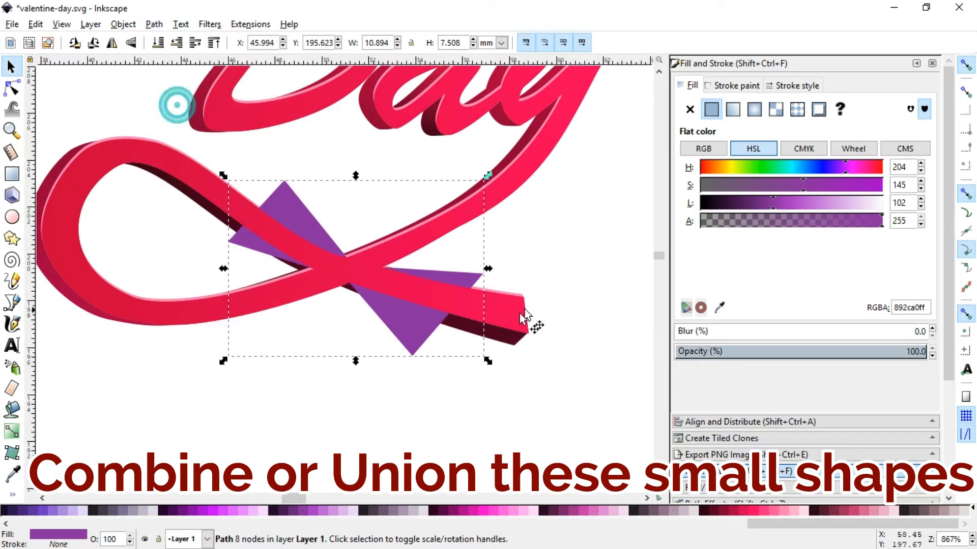
pyautogui.keyDown('shift'); pyautogui.click(511, 315); pyautogui.keyUp('shift')
pyautogui.click(154, 24)
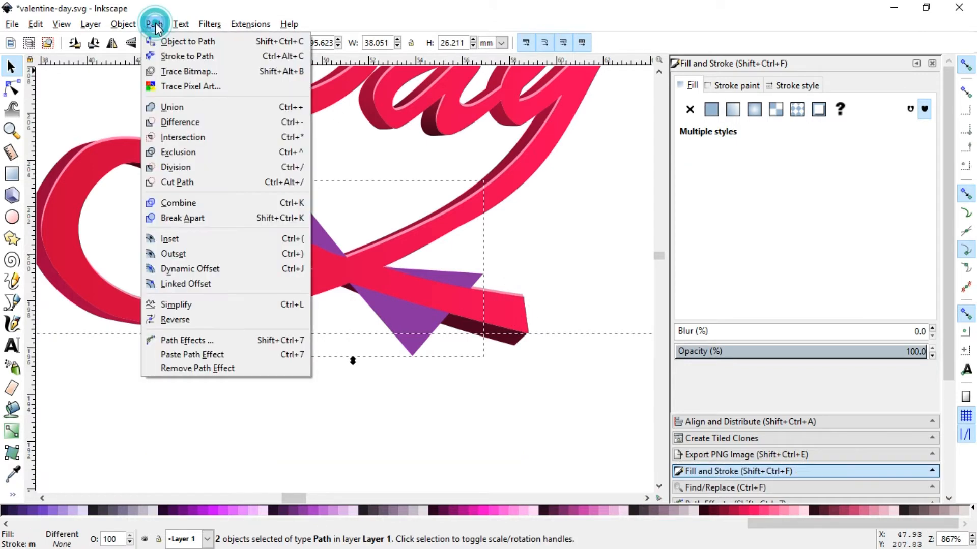
pyautogui.click(179, 134)
pyautogui.click(448, 426)
pyautogui.click(404, 289)
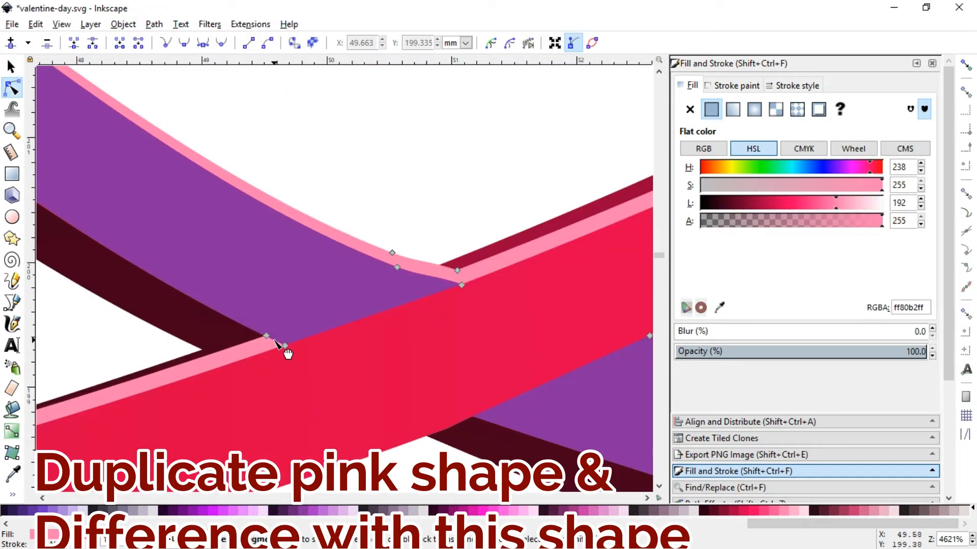
# Draw a small rectangle about 0.12 by 0.10 mm at the strands' upper crossing corner and convert it to a path
pyautogui.click(11, 174)
pyautogui.moveTo(436, 273); pyautogui.dragTo(450, 285)
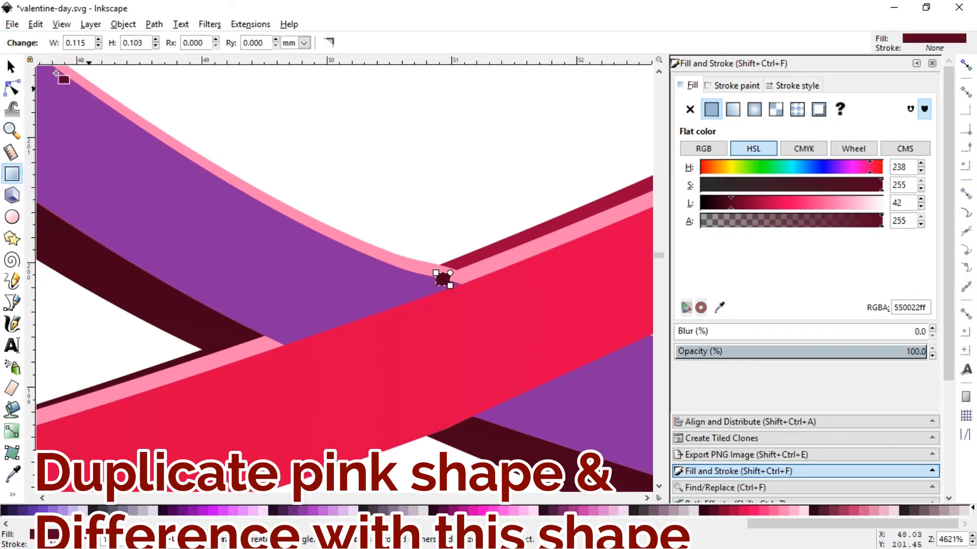
pyautogui.click(11, 67)
pyautogui.click(154, 24)
pyautogui.click(197, 41)
pyautogui.press('n')
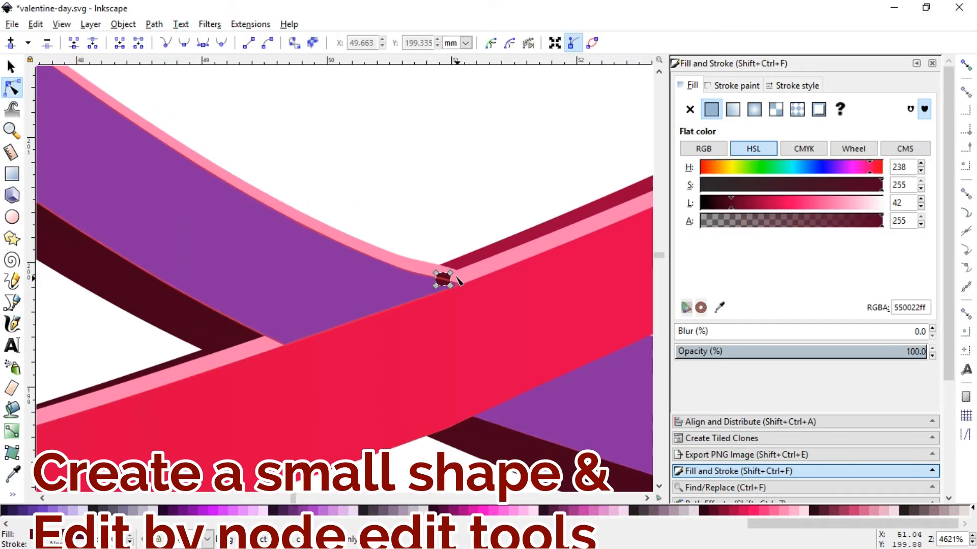
# Reshape the small dark path's nodes into a thin strip bridging the gap in the pink highlight along the red strand's upper edge
pyautogui.moveTo(451, 275); pyautogui.dragTo(249, 344)
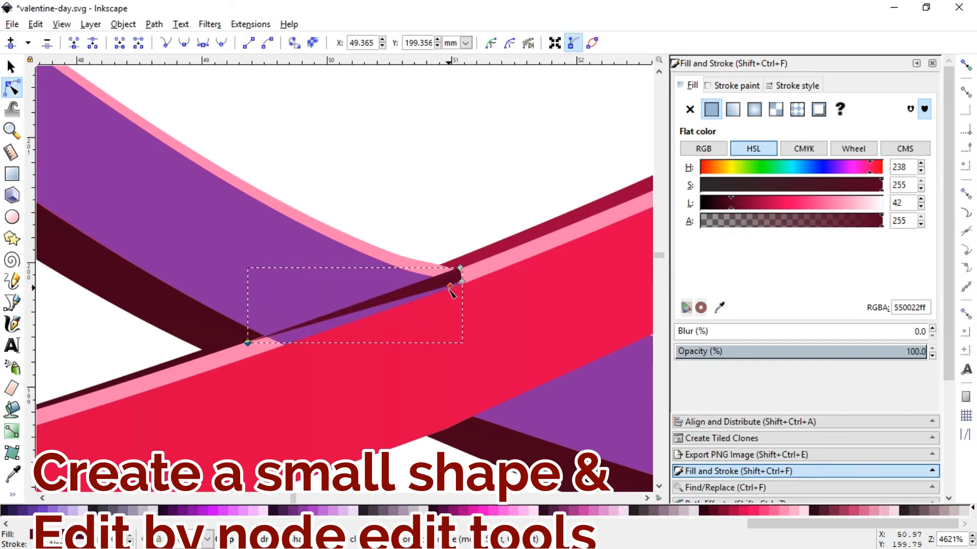
pyautogui.moveTo(450, 286); pyautogui.dragTo(254, 356)
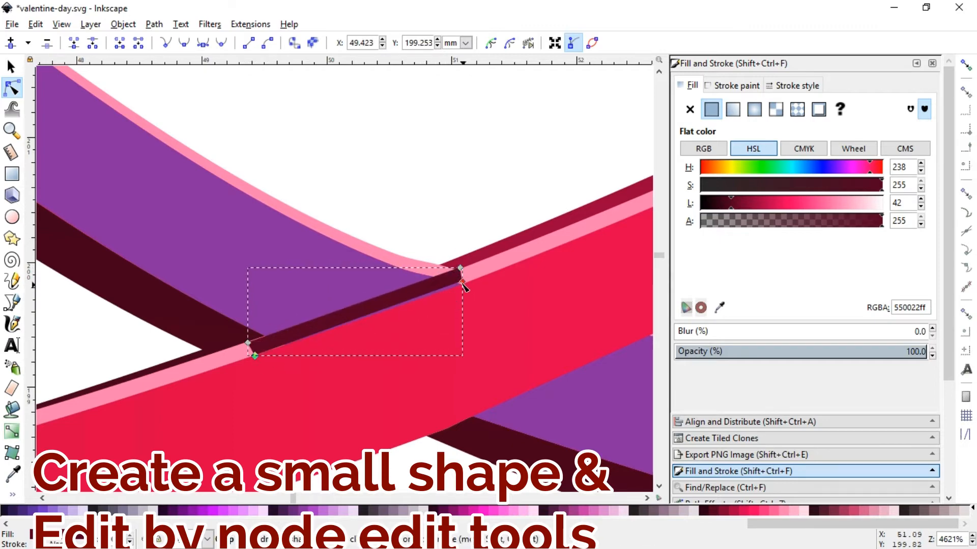
pyautogui.moveTo(462, 282); pyautogui.dragTo(468, 281)
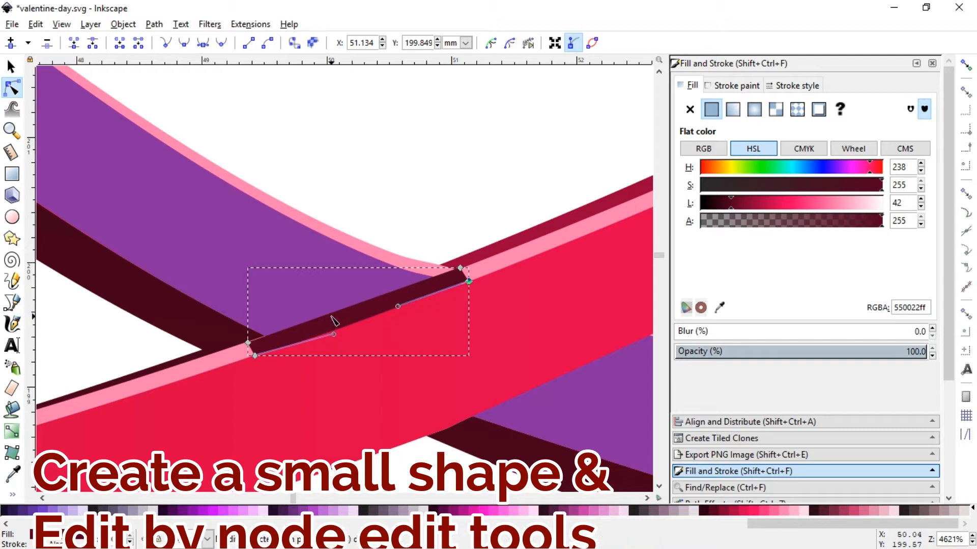
pyautogui.click(248, 342)
pyautogui.moveTo(248, 343); pyautogui.dragTo(242, 344)
pyautogui.press('s')
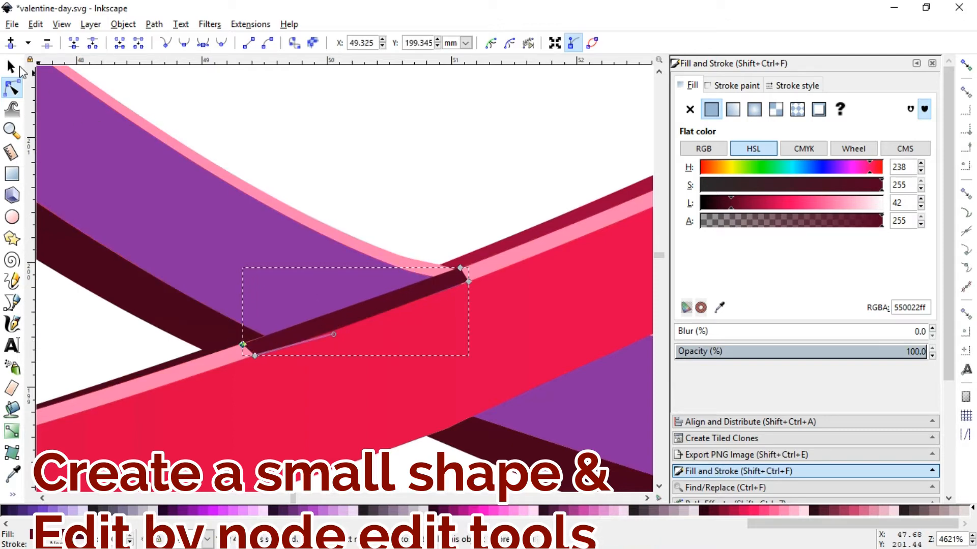
# Copy the pink highlight's colour code ff80b2ff and apply it as the fill of the thin bridging strip
pyautogui.click(371, 177)
pyautogui.click(496, 261)
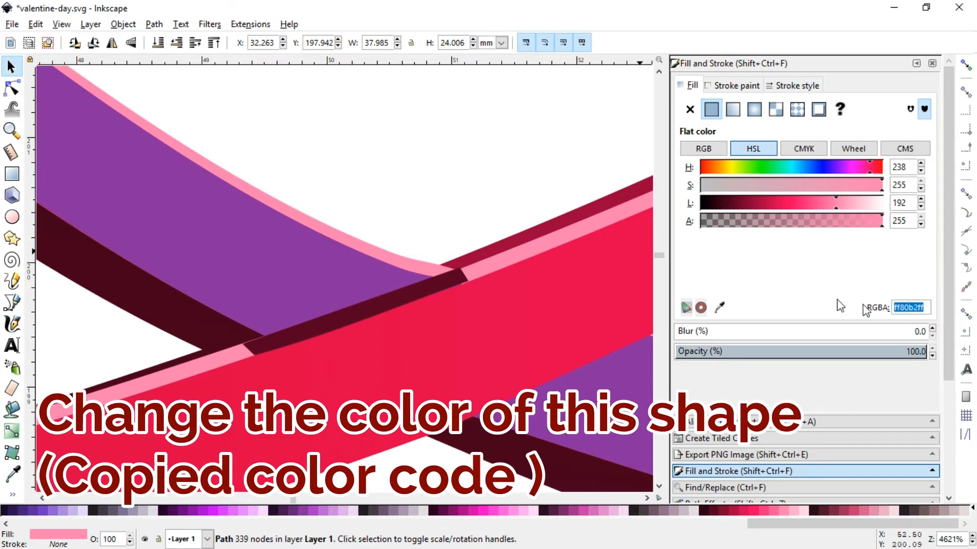
pyautogui.hotkey('ctrl', 'c')
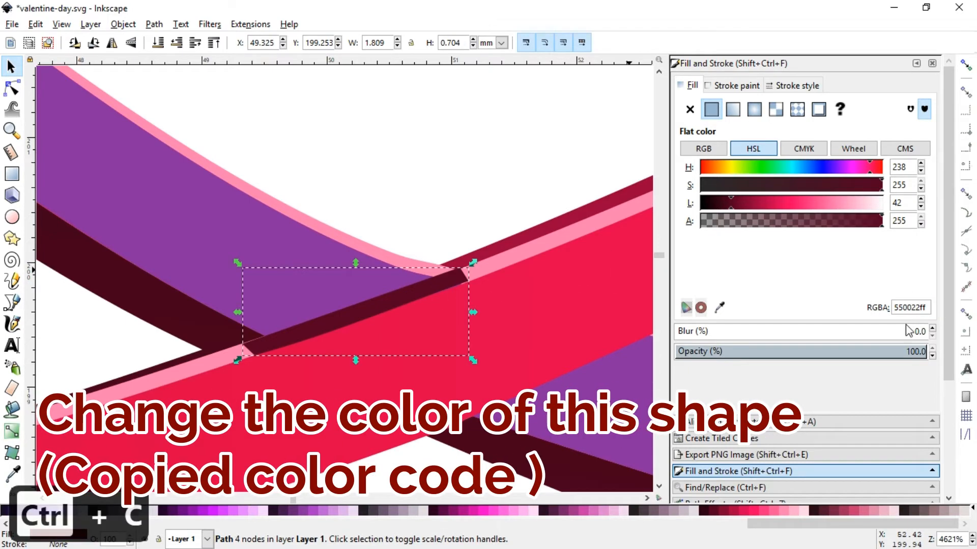
pyautogui.click(910, 307)
pyautogui.hotkey('ctrl', 'v')
pyautogui.click(435, 176)
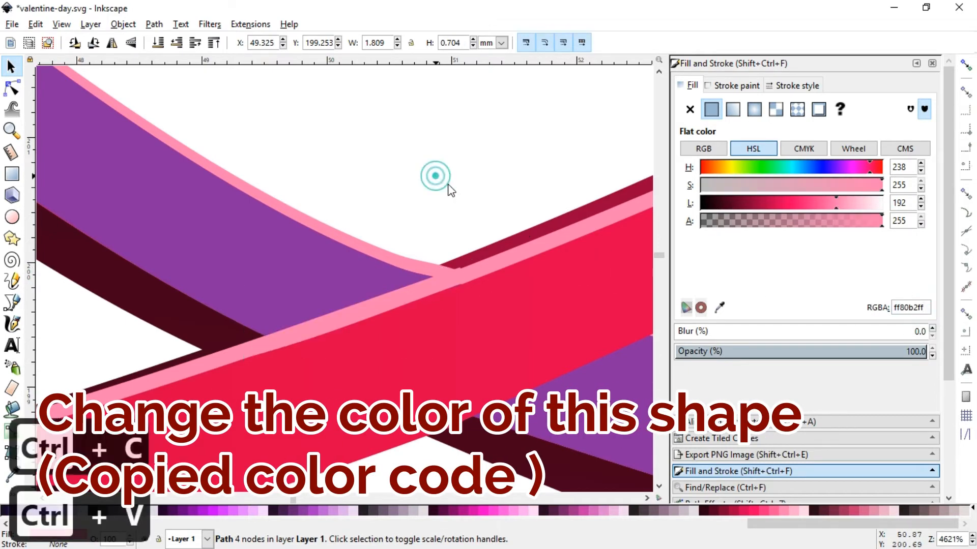
# Fill both purple shapes at the crossing with dark maroon and turn that fill into a linear gradient fading to transparent
pyautogui.press('-')
pyautogui.press('-')
pyautogui.press('-')
pyautogui.press('-')
pyautogui.press('-')
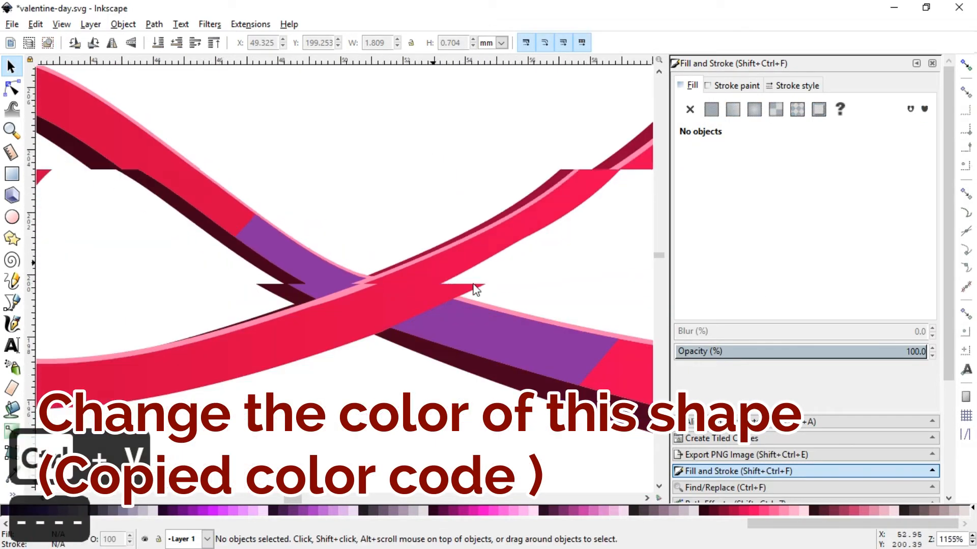
pyautogui.click(453, 309)
pyautogui.keyDown('shift'); pyautogui.click(312, 268); pyautogui.keyUp('shift')
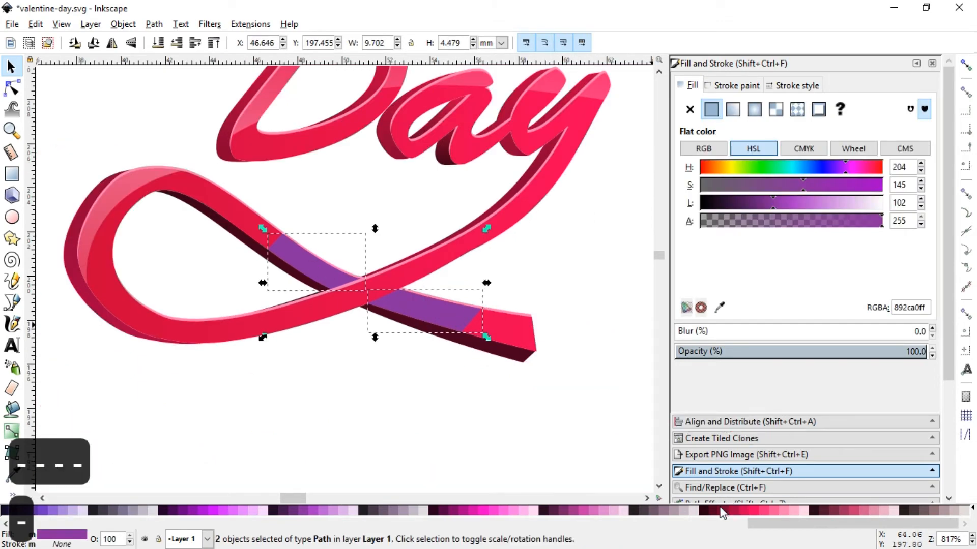
pyautogui.click(697, 510)
pyautogui.click(733, 109)
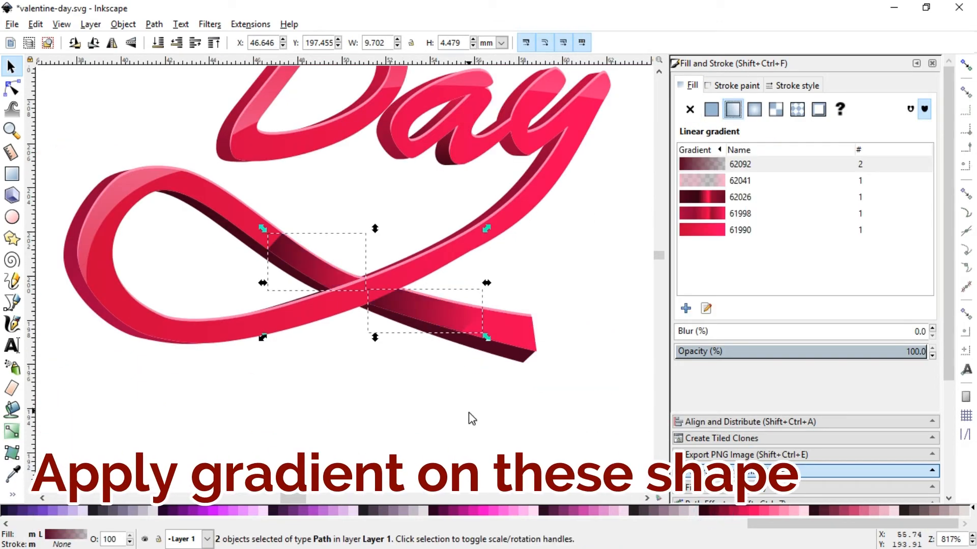
pyautogui.click(468, 412)
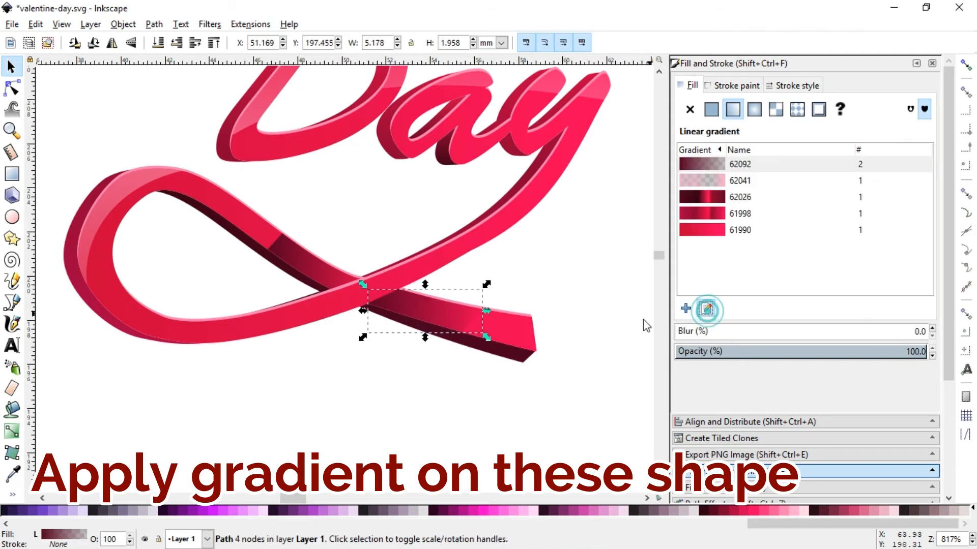
# Adjust both overlap gradients so the maroon is darkest at the crossing and fades outward along the lower tail and upper-left strand
pyautogui.press('g')
pyautogui.click(375, 299)
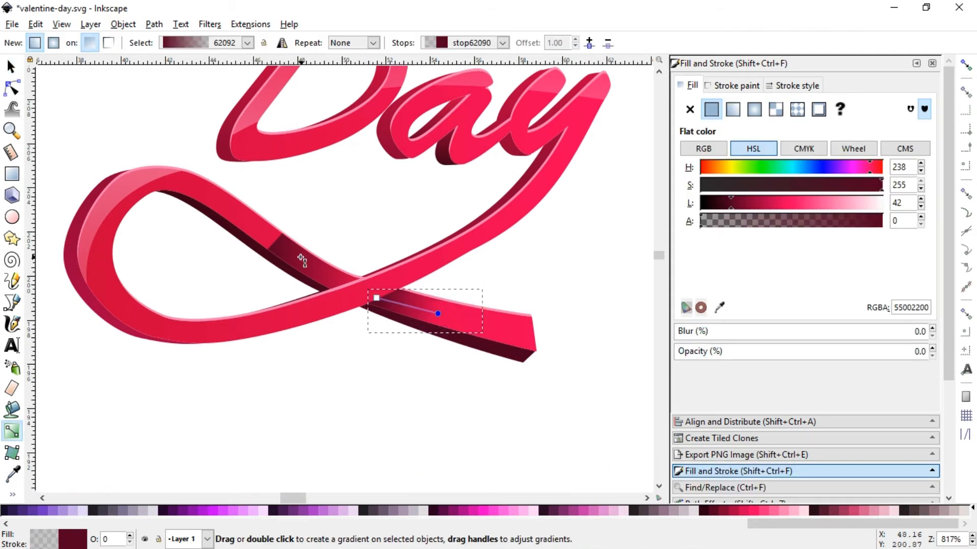
pyautogui.click(277, 271)
pyautogui.moveTo(268, 263)
pyautogui.mouseDown()
pyautogui.moveTo(347, 291)
pyautogui.moveTo(304, 270)
pyautogui.mouseUp()
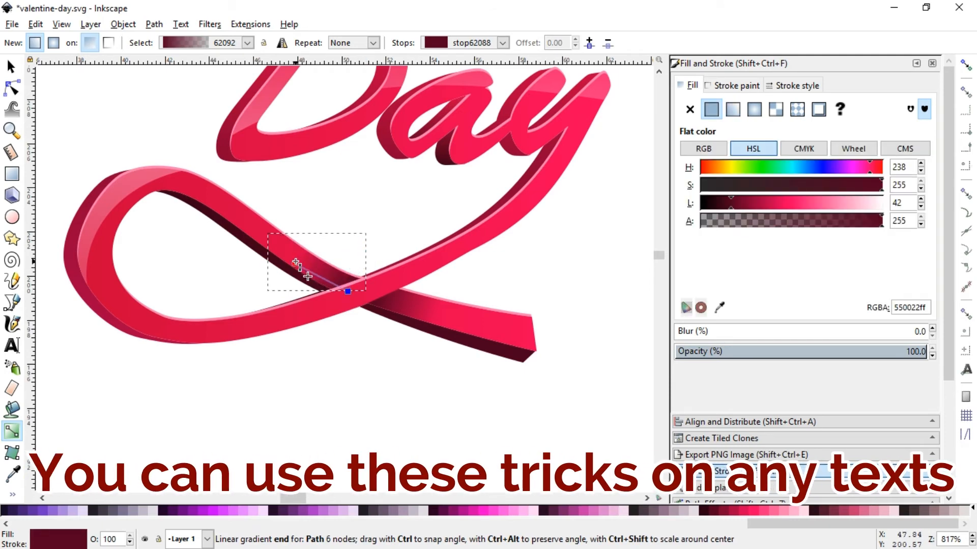
pyautogui.press('s')
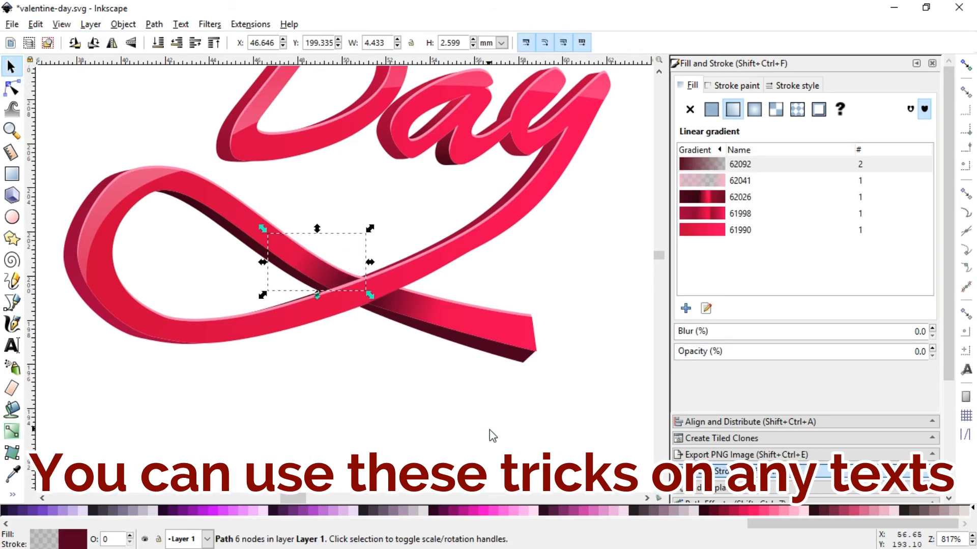
pyautogui.click(515, 453)
# Examine the whole "Valentine Day" lettering with its flourish, framed to fill the canvas
pyautogui.press('-')
pyautogui.press('-')
pyautogui.press('-')
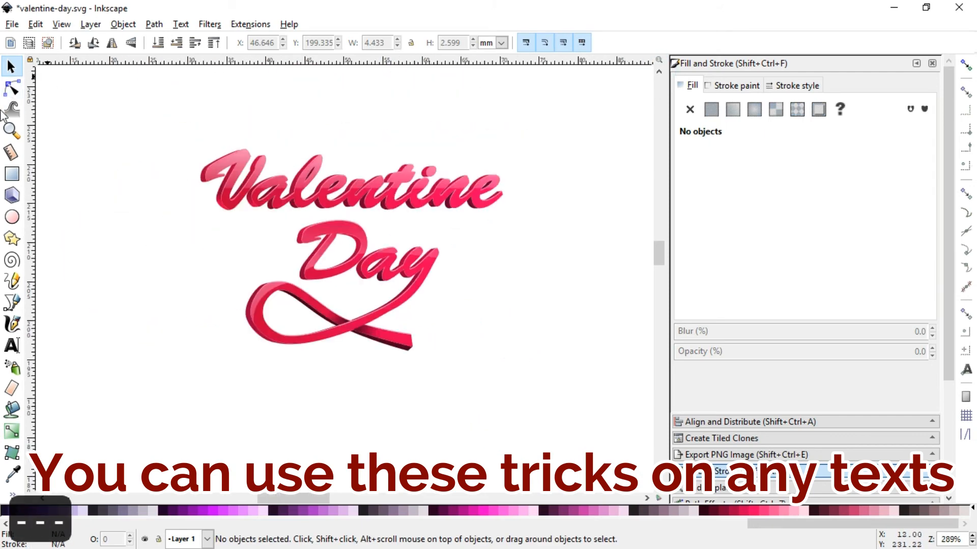
pyautogui.press('z')
pyautogui.moveTo(143, 125); pyautogui.dragTo(540, 390)
pyautogui.press('s')
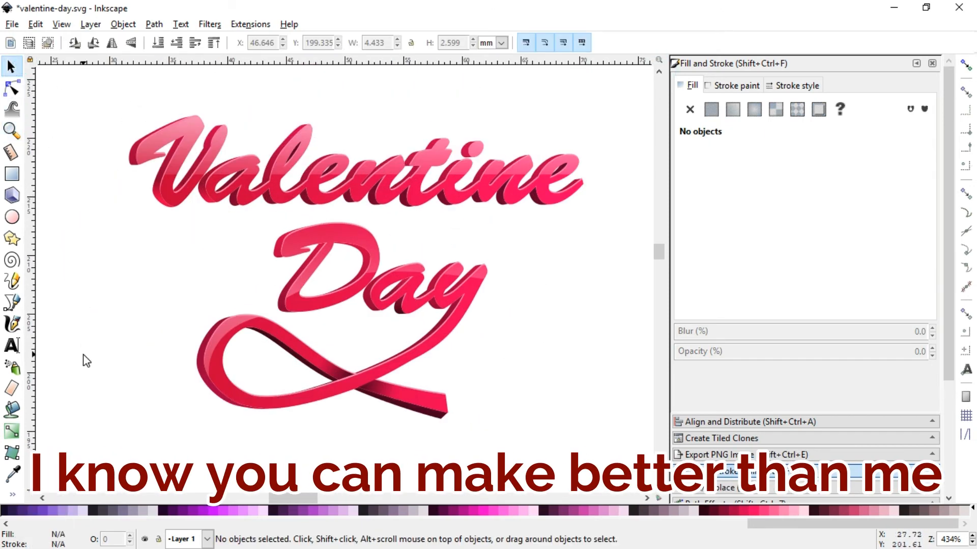